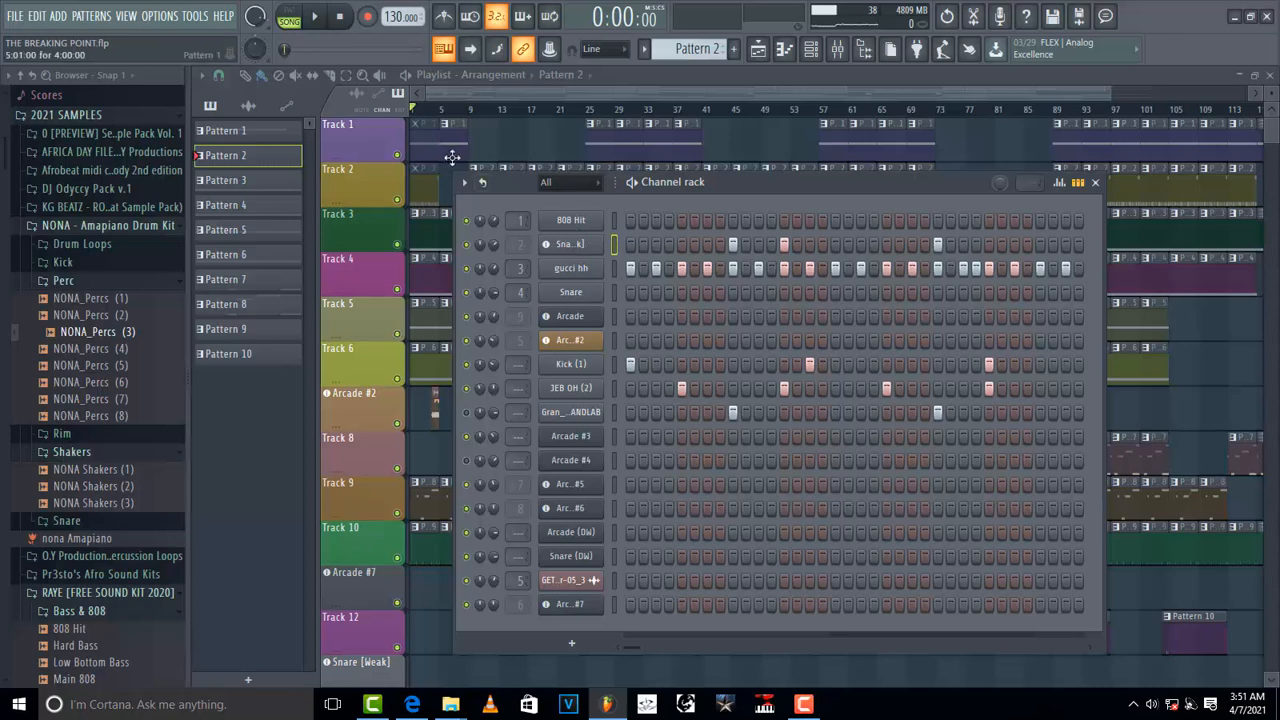
# Step: Switch to pattern mode and play Pattern 2 from the channel rack
pyautogui.click(289, 10)
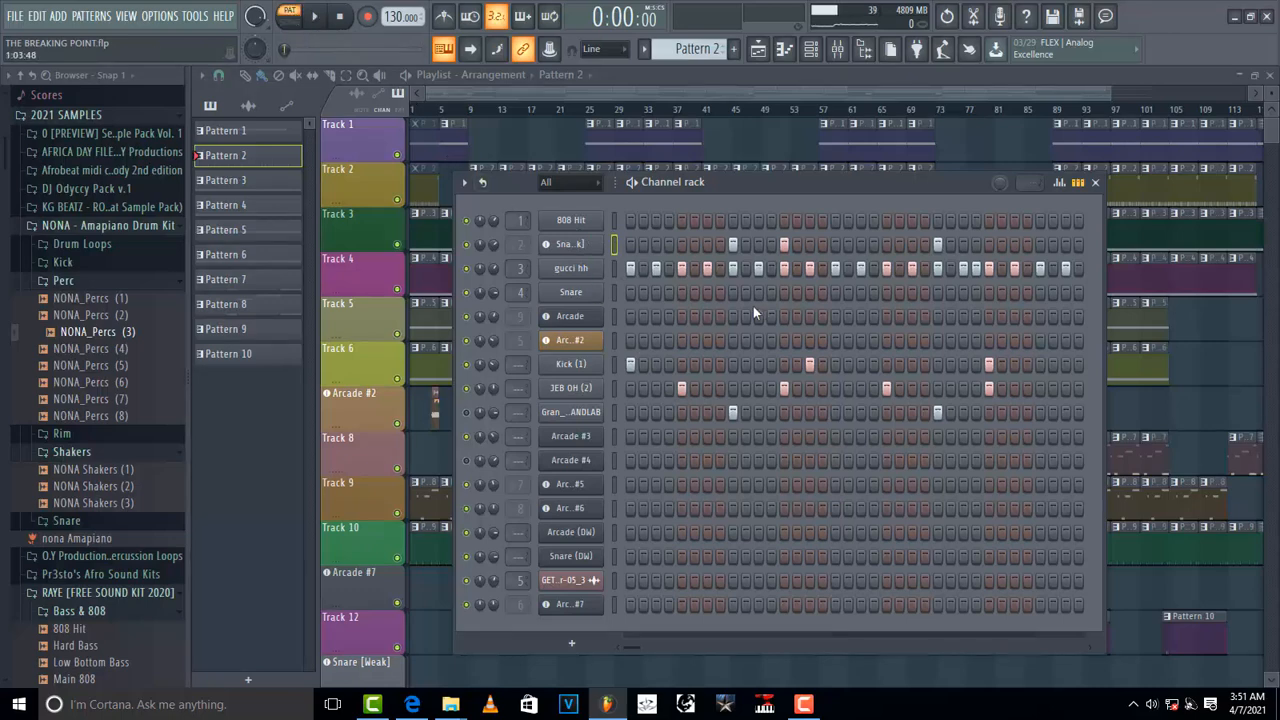
pyautogui.press('space')
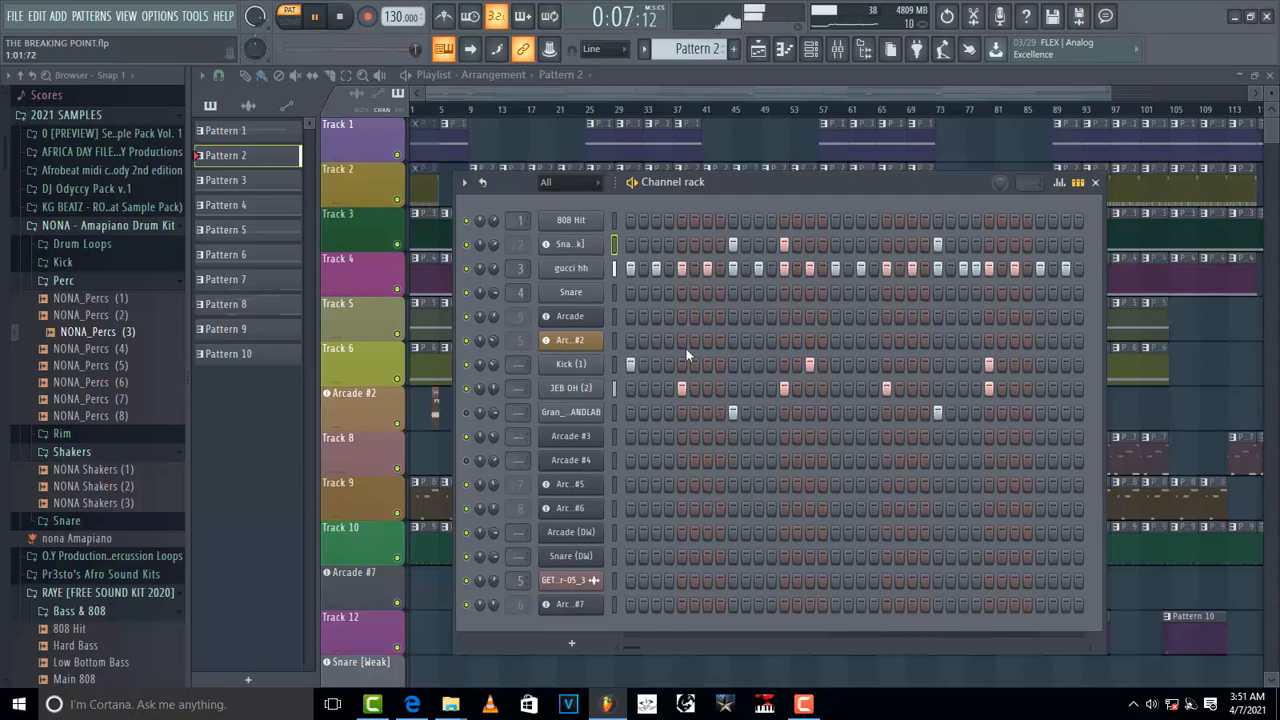
pyautogui.press('space')
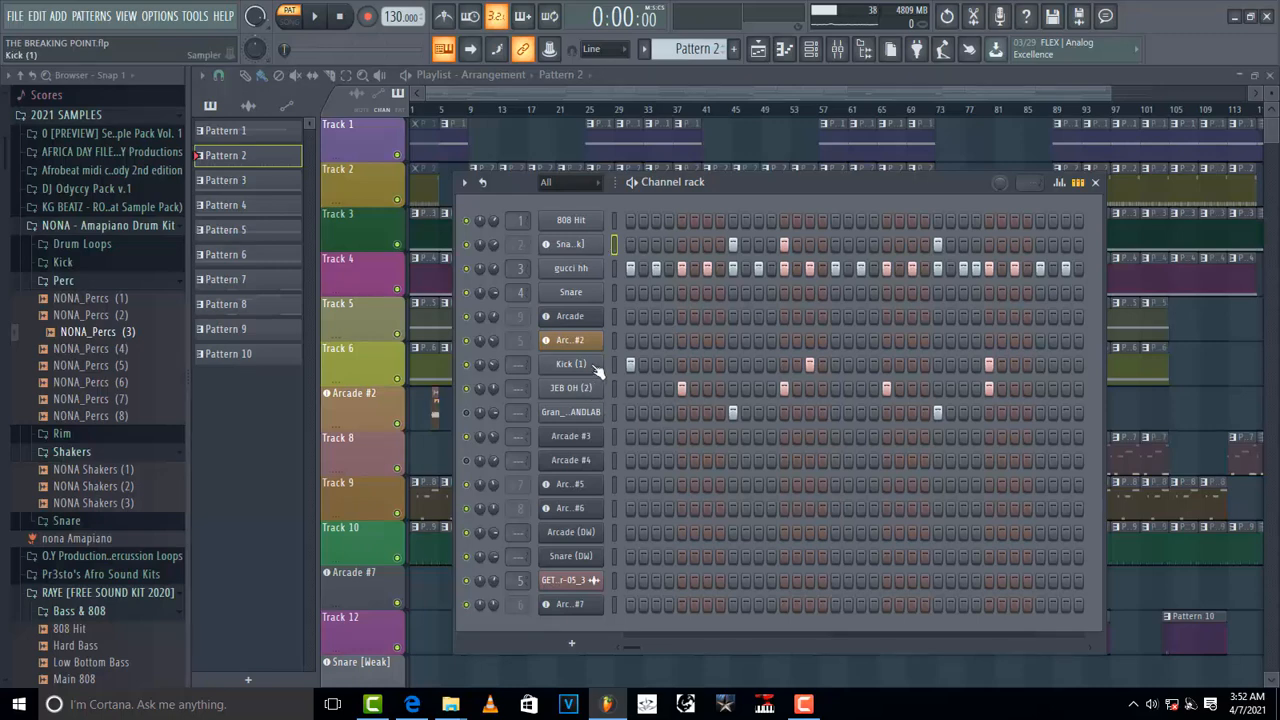
pyautogui.press('space')
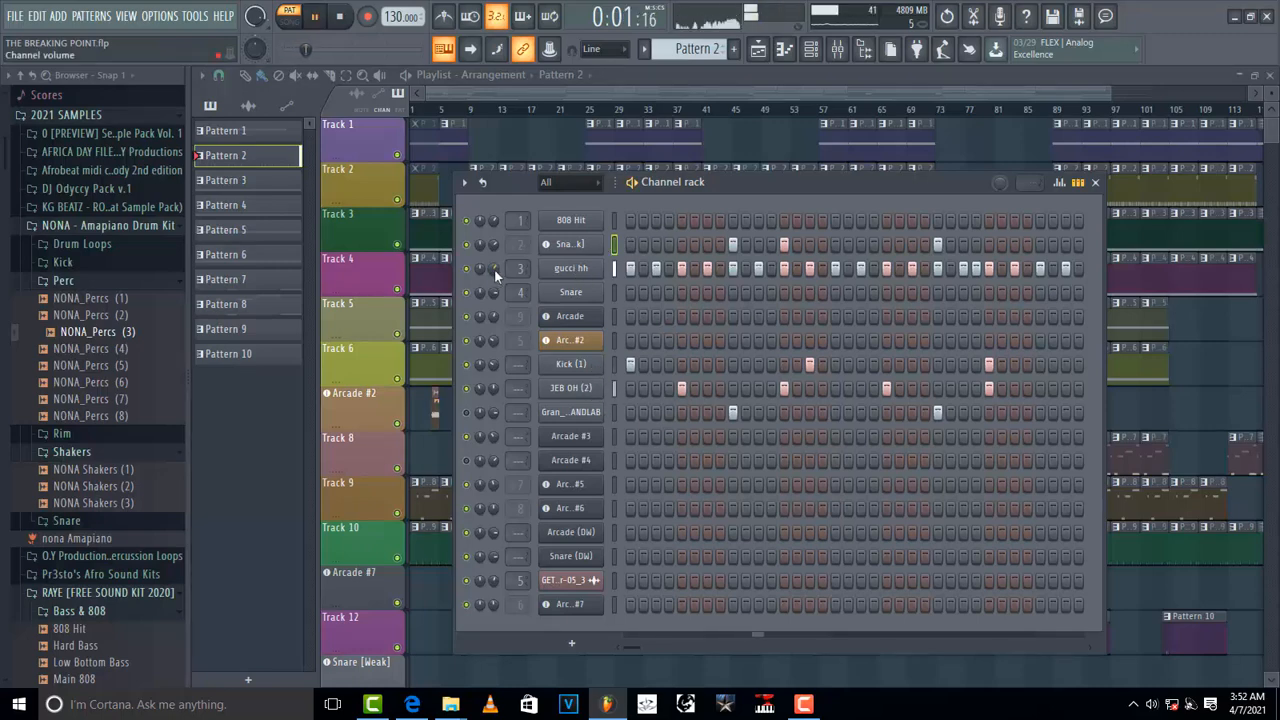
# Step: Move the channel rack and widen it to show every step of the pattern, then stop playback
pyautogui.moveTo(916, 182); pyautogui.dragTo(652, 180)
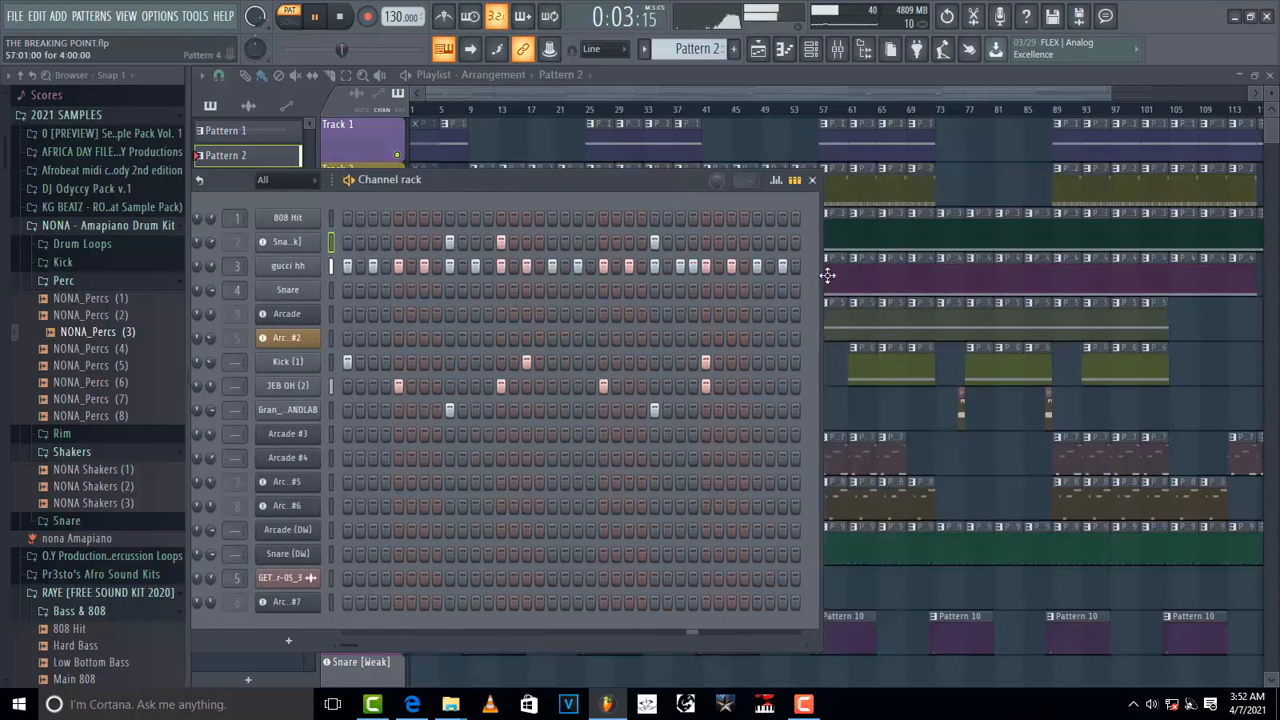
pyautogui.moveTo(830, 271); pyautogui.dragTo(1180, 271)
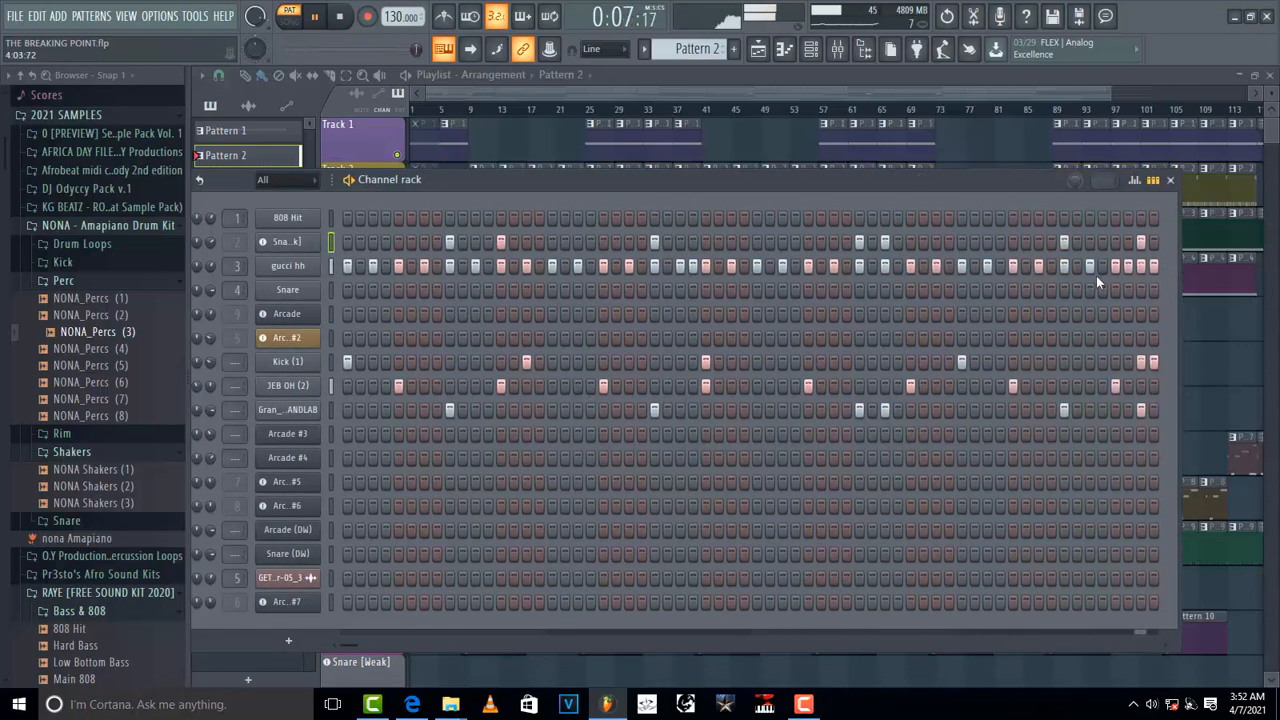
pyautogui.press('space')
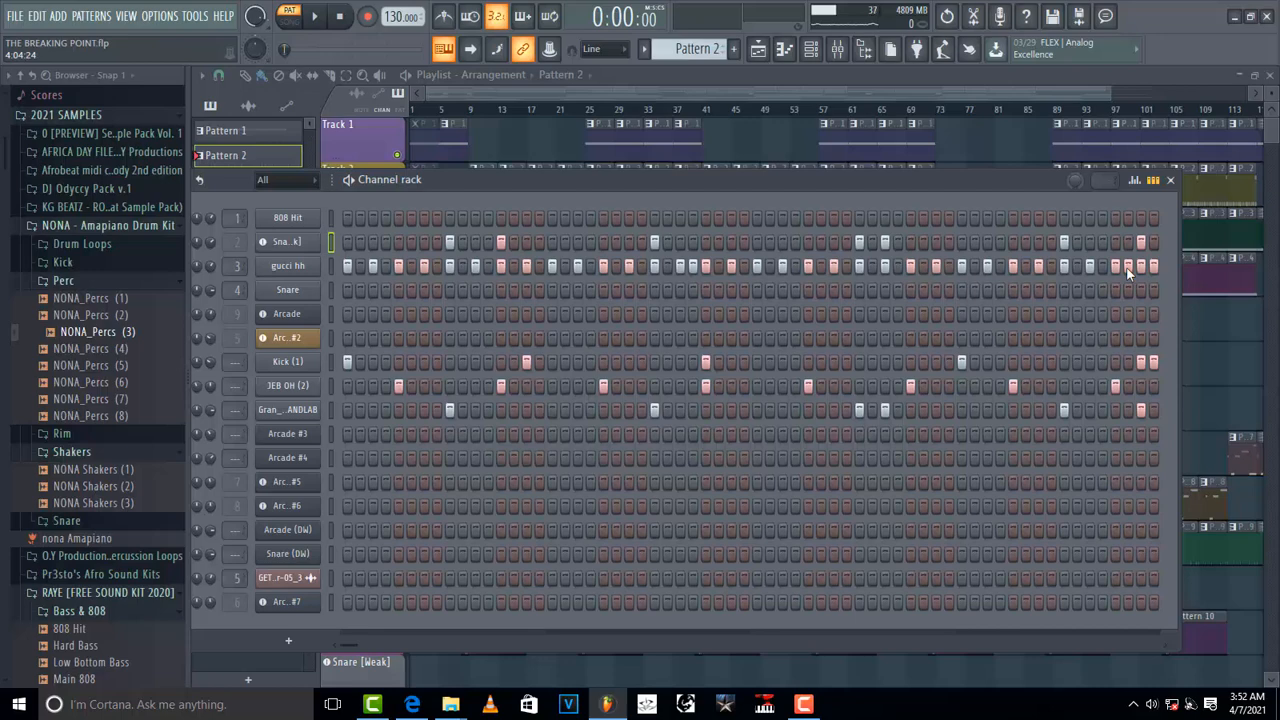
pyautogui.rightClick(285, 266)
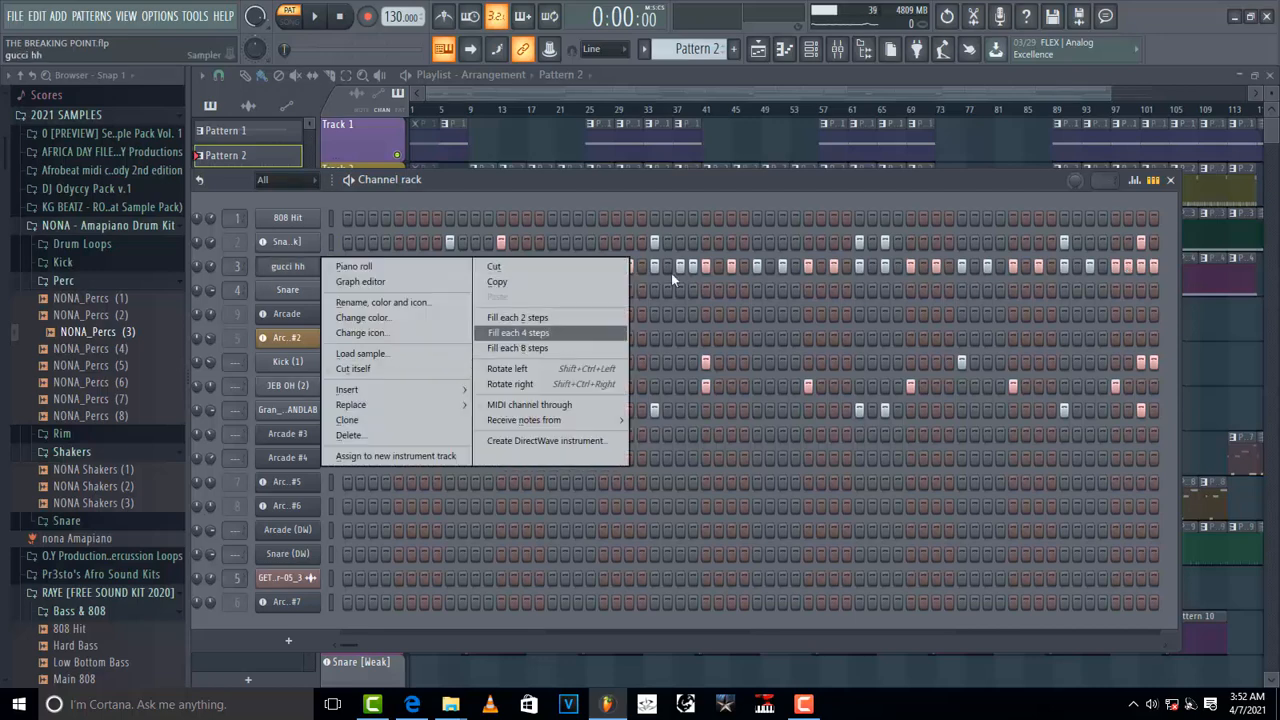
pyautogui.click(837, 174)
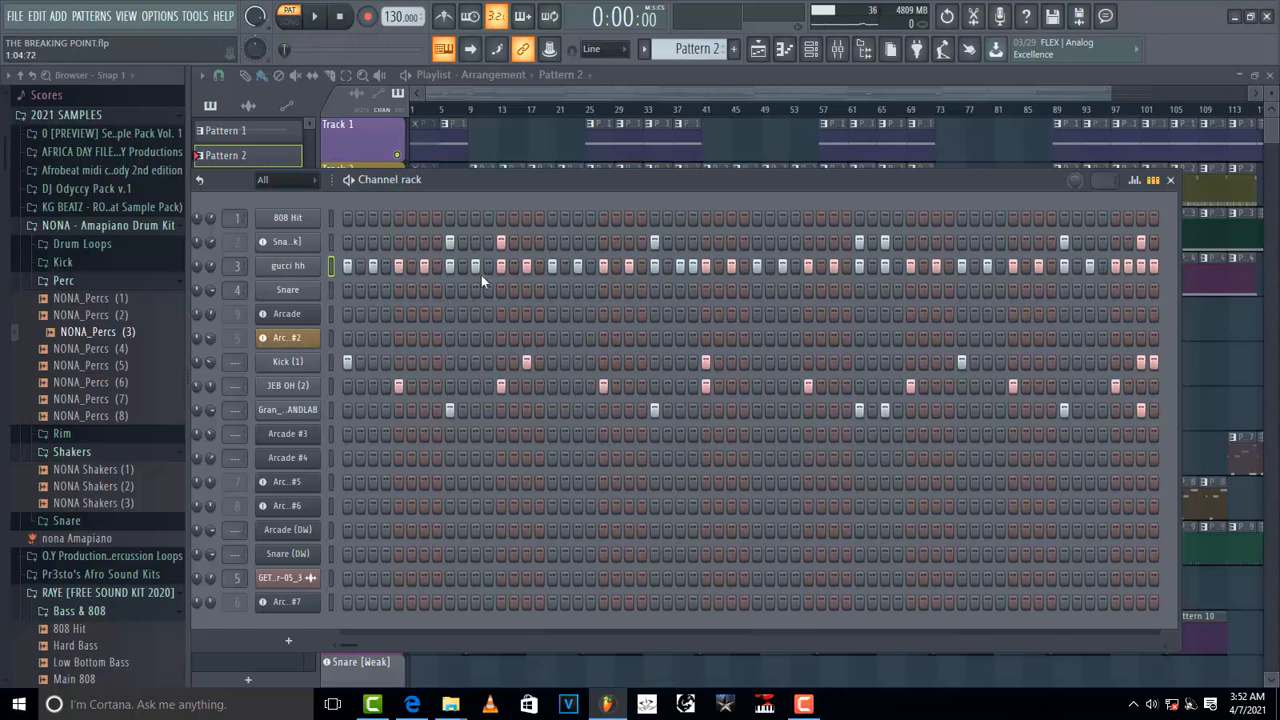
# Step: Reposition the channel rack, switch to Pattern 9 and play it
pyautogui.moveTo(324, 341); pyautogui.dragTo(389, 342)
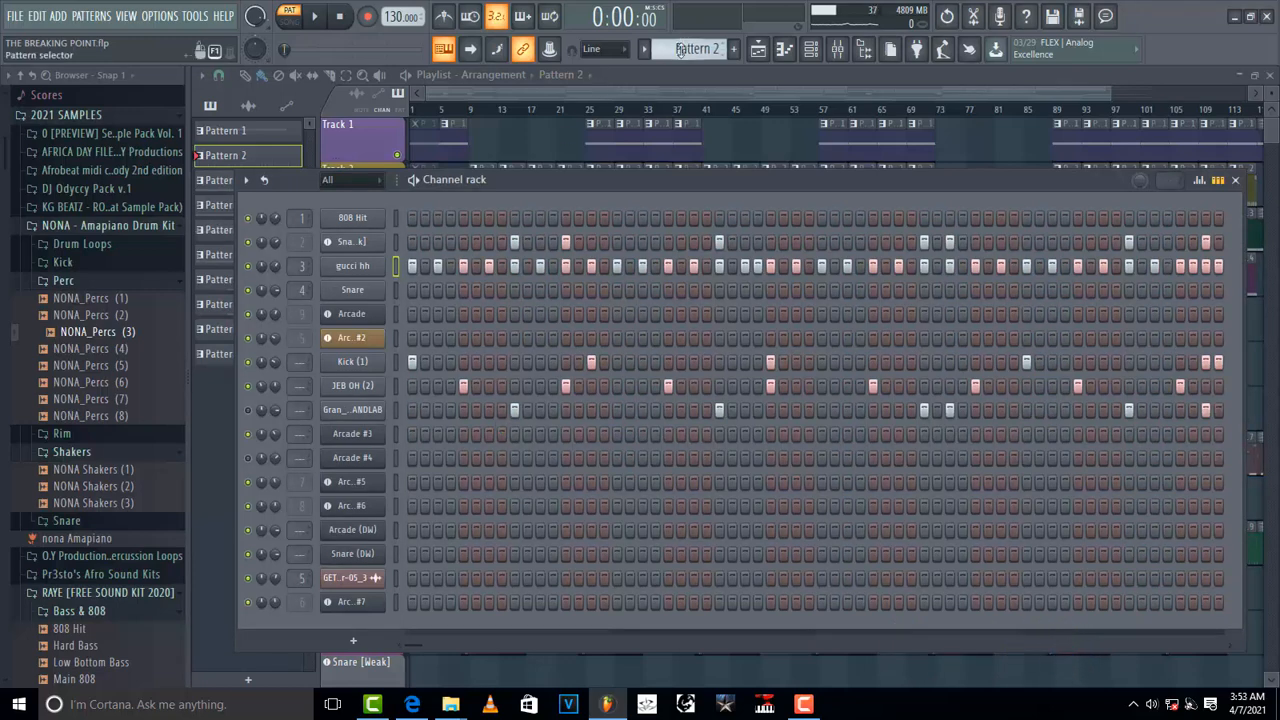
pyautogui.scroll(-1, 680, 50)
pyautogui.scroll(-6, 680, 50)
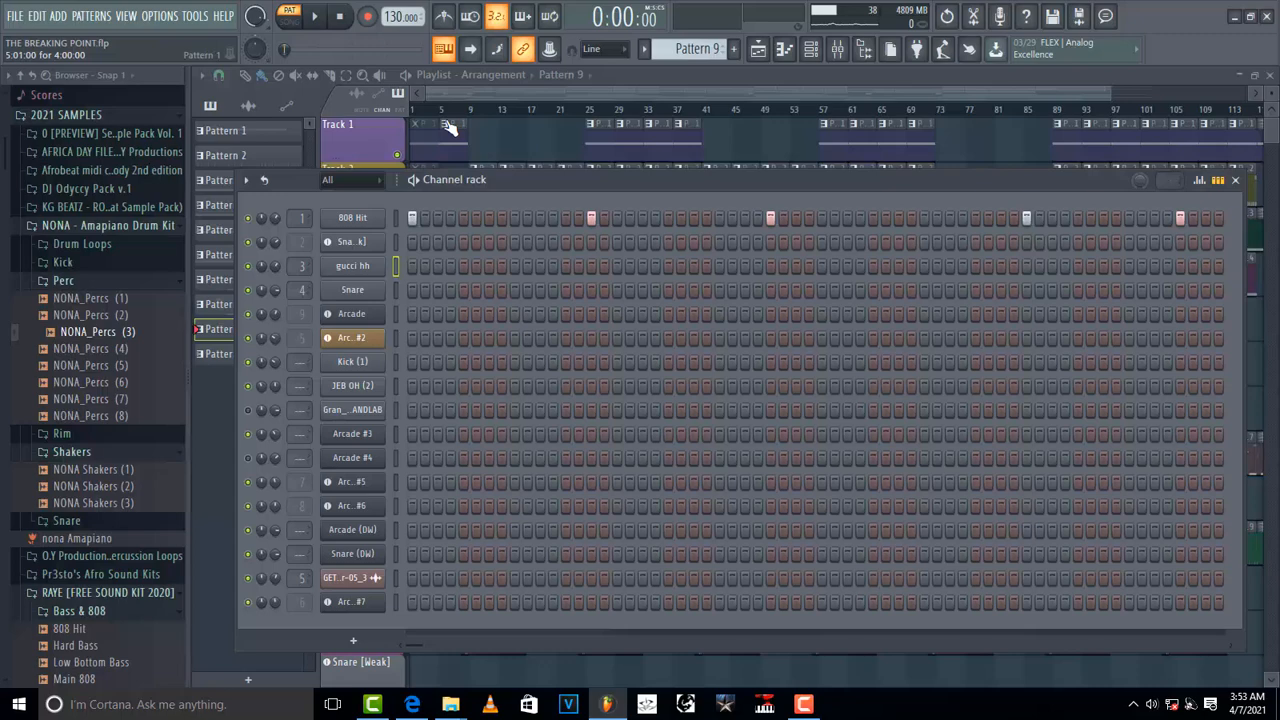
pyautogui.press('space')
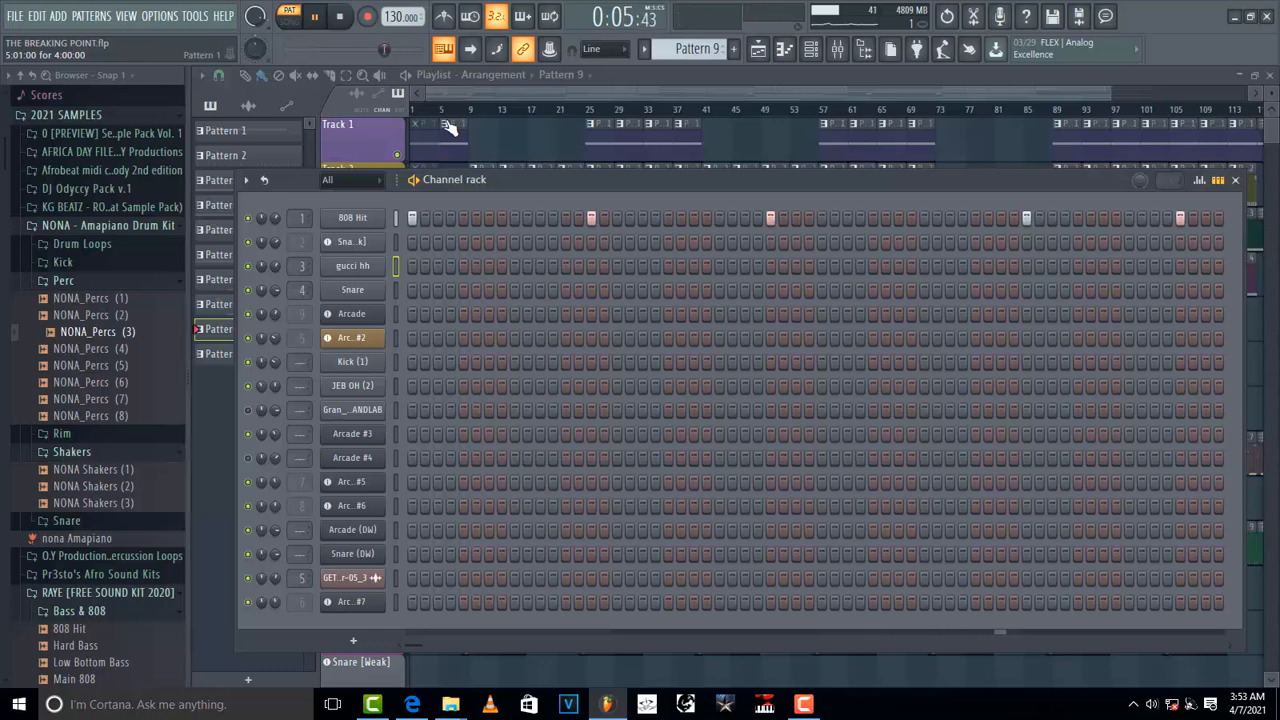
pyautogui.press('space')
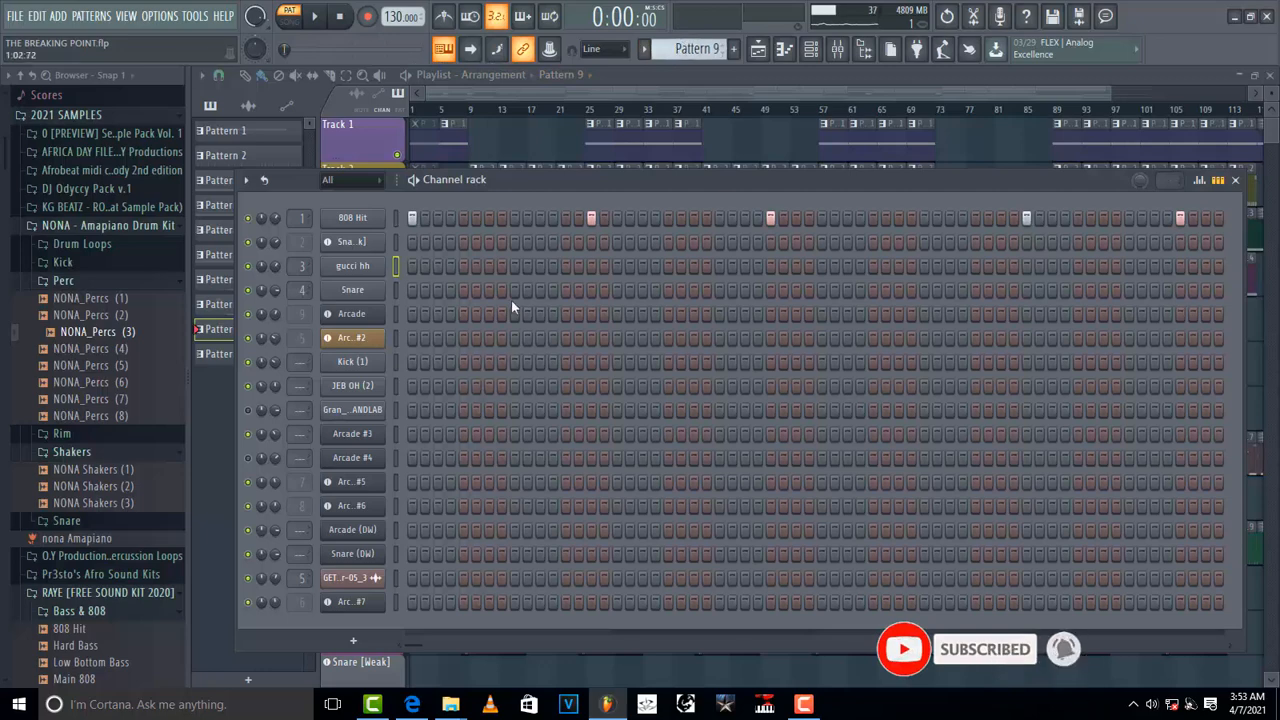
# Step: Step back through the patterns to return to Pattern 2
pyautogui.scroll(3, 692, 48)
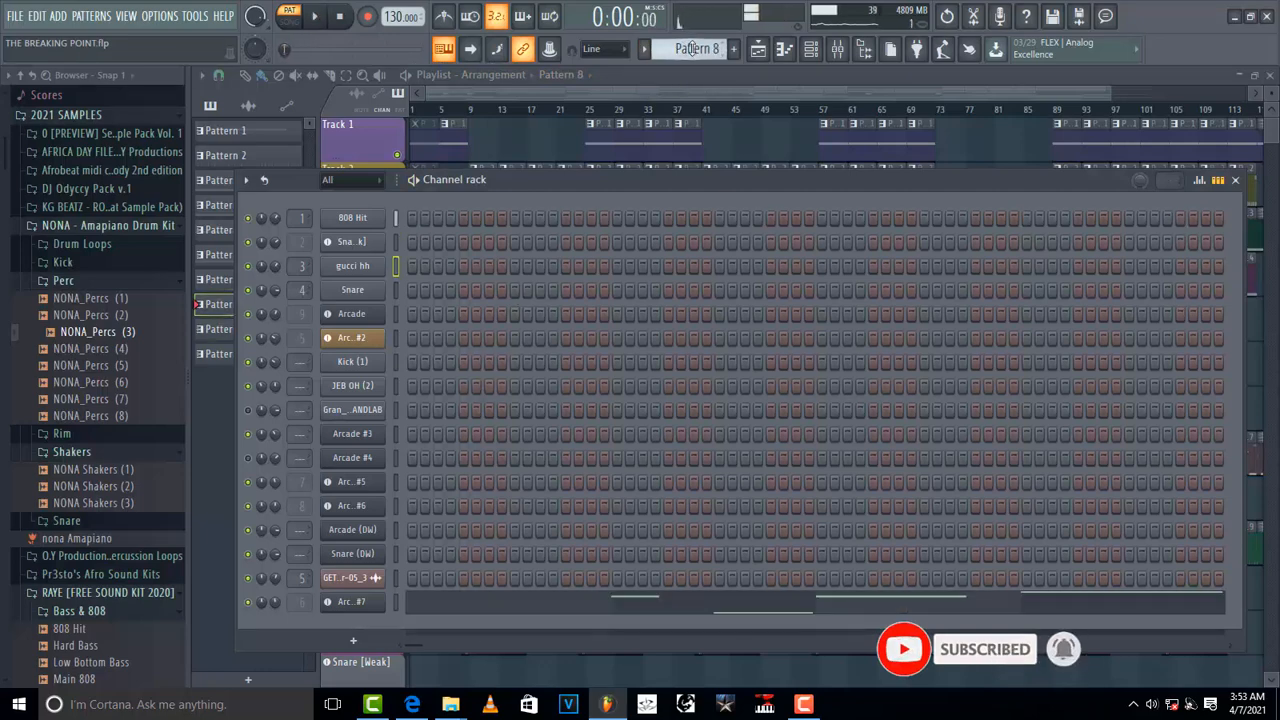
pyautogui.scroll(4, 692, 48)
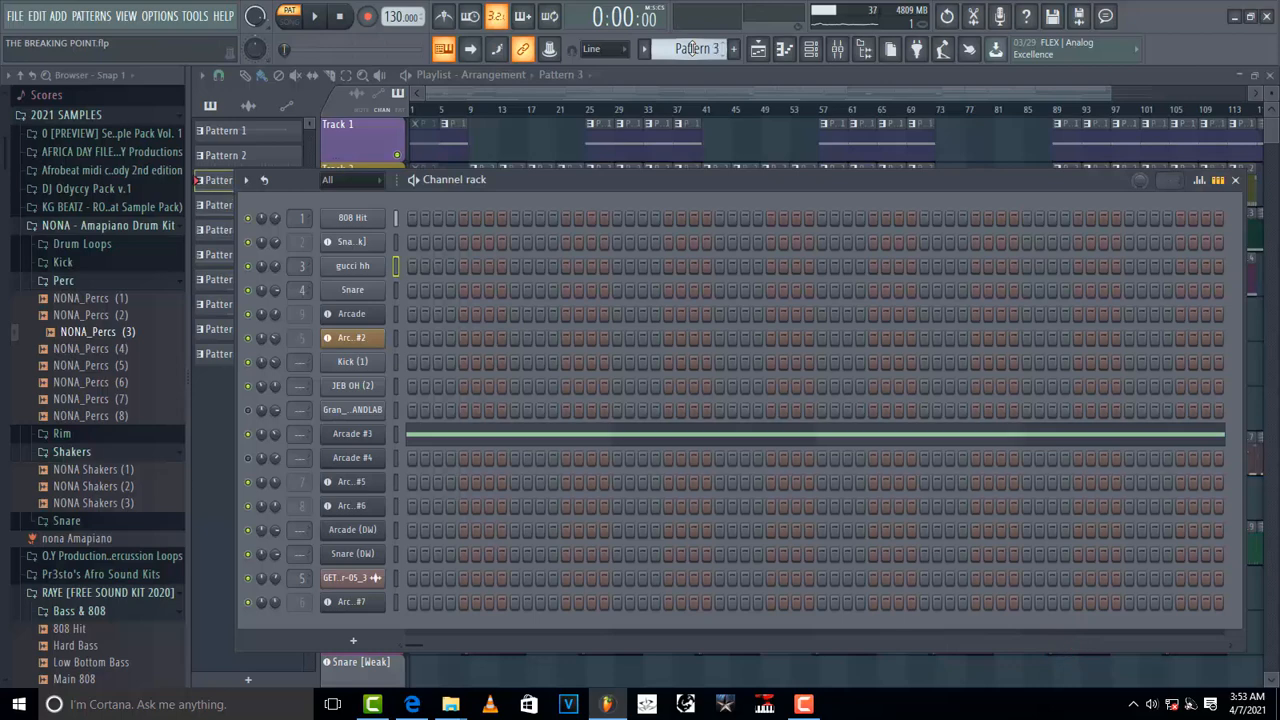
pyautogui.scroll(1, 692, 48)
pyautogui.scroll(-1, 692, 48)
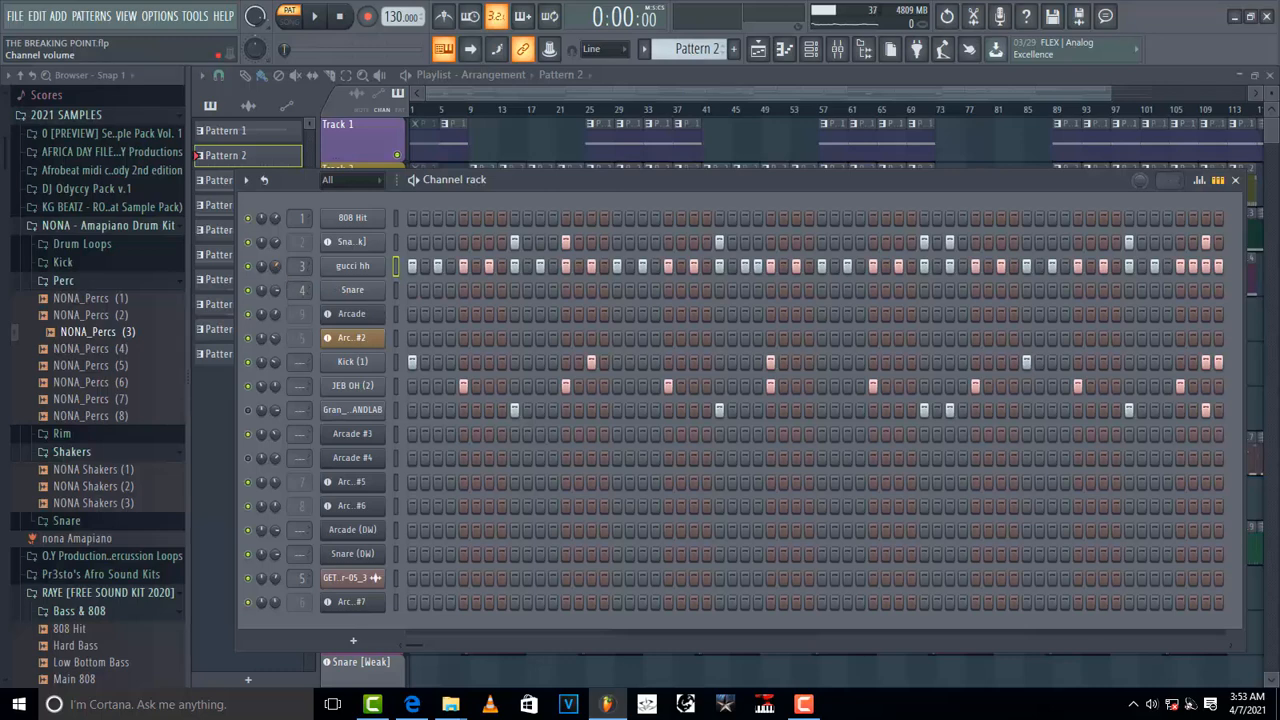
# Step: Adjust the volume knobs of the gucci hh and Kick (1) channels and preview the pattern
pyautogui.moveTo(275, 266); pyautogui.dragTo(275, 277)
pyautogui.moveTo(275, 277); pyautogui.dragTo(275, 271)
pyautogui.moveTo(277, 364); pyautogui.dragTo(277, 390)
pyautogui.press('space')
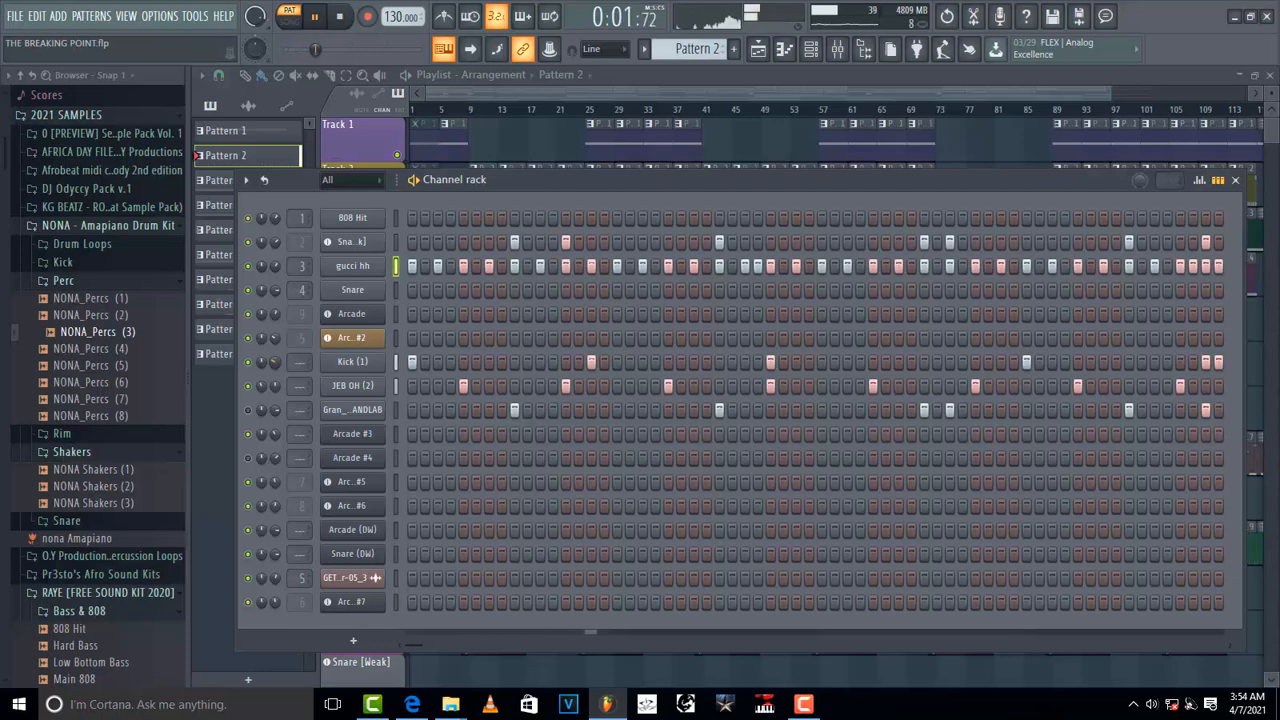
pyautogui.press('space')
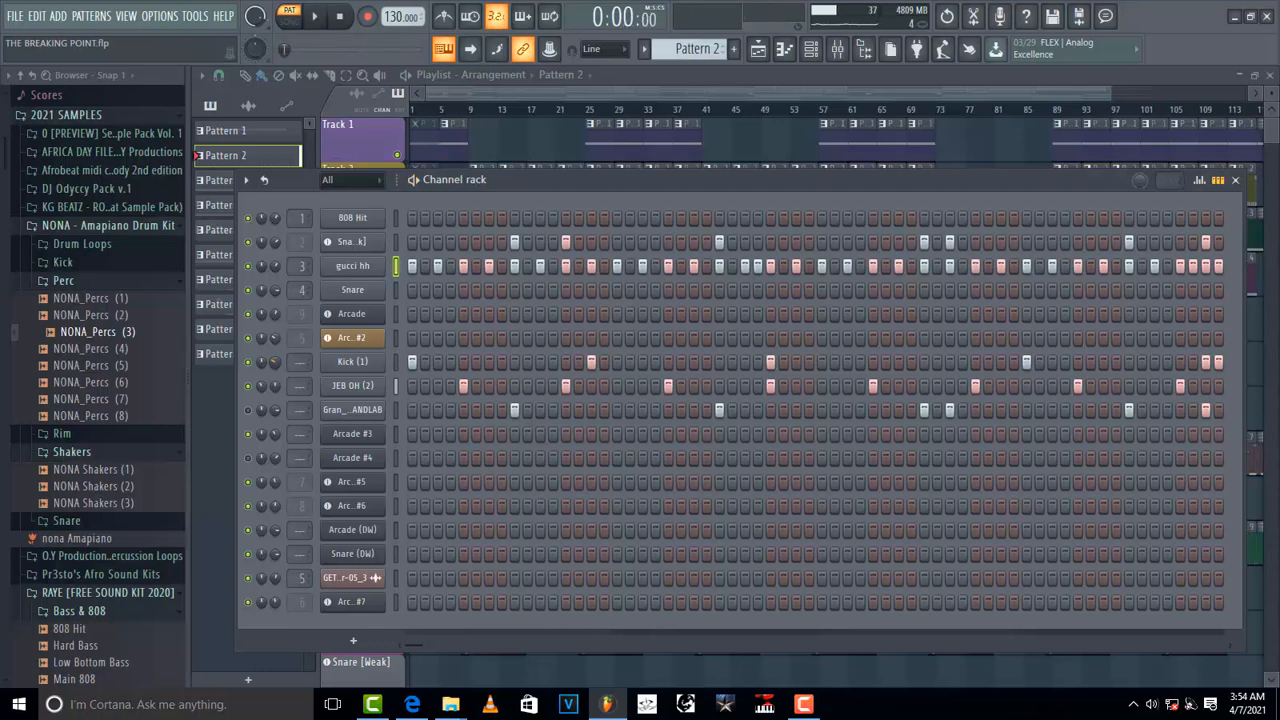
# Step: Readjust the Kick (1) channel volume knob and play the pattern to compare
pyautogui.moveTo(275, 363); pyautogui.dragTo(275, 323)
pyautogui.moveTo(275, 363); pyautogui.dragTo(275, 400)
pyautogui.click(275, 363)
pyautogui.press('space')
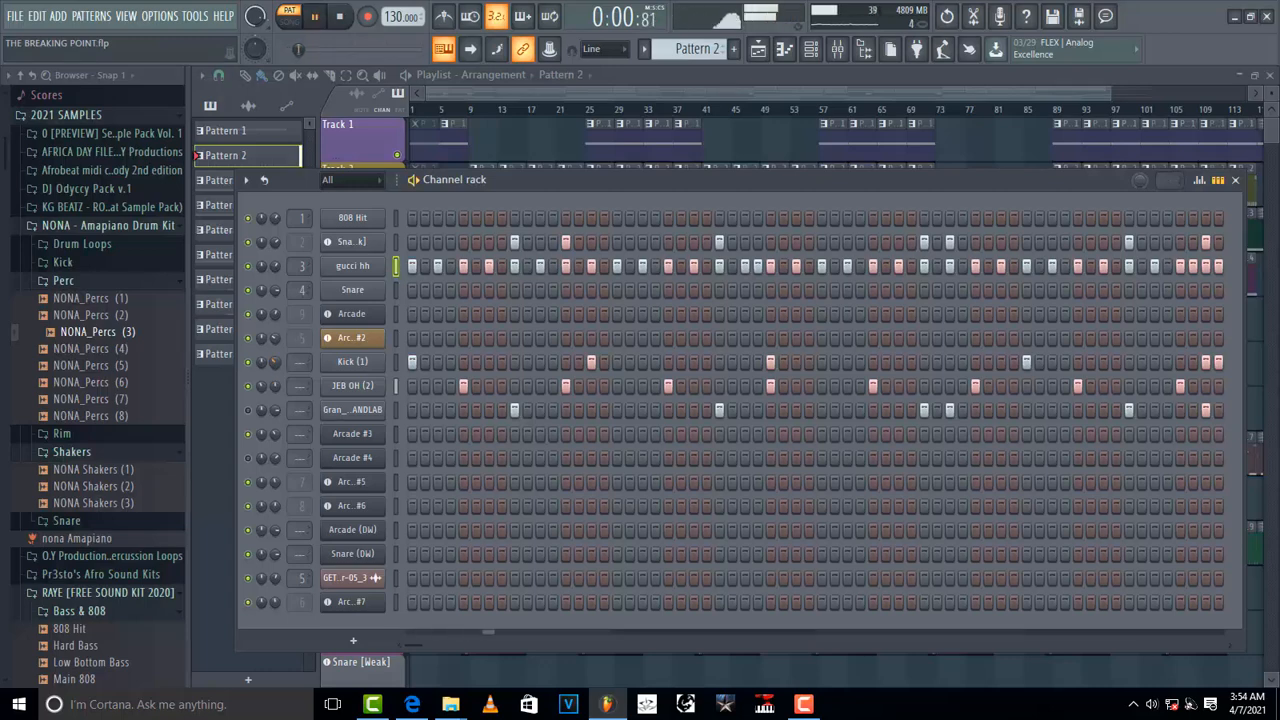
pyautogui.press('space')
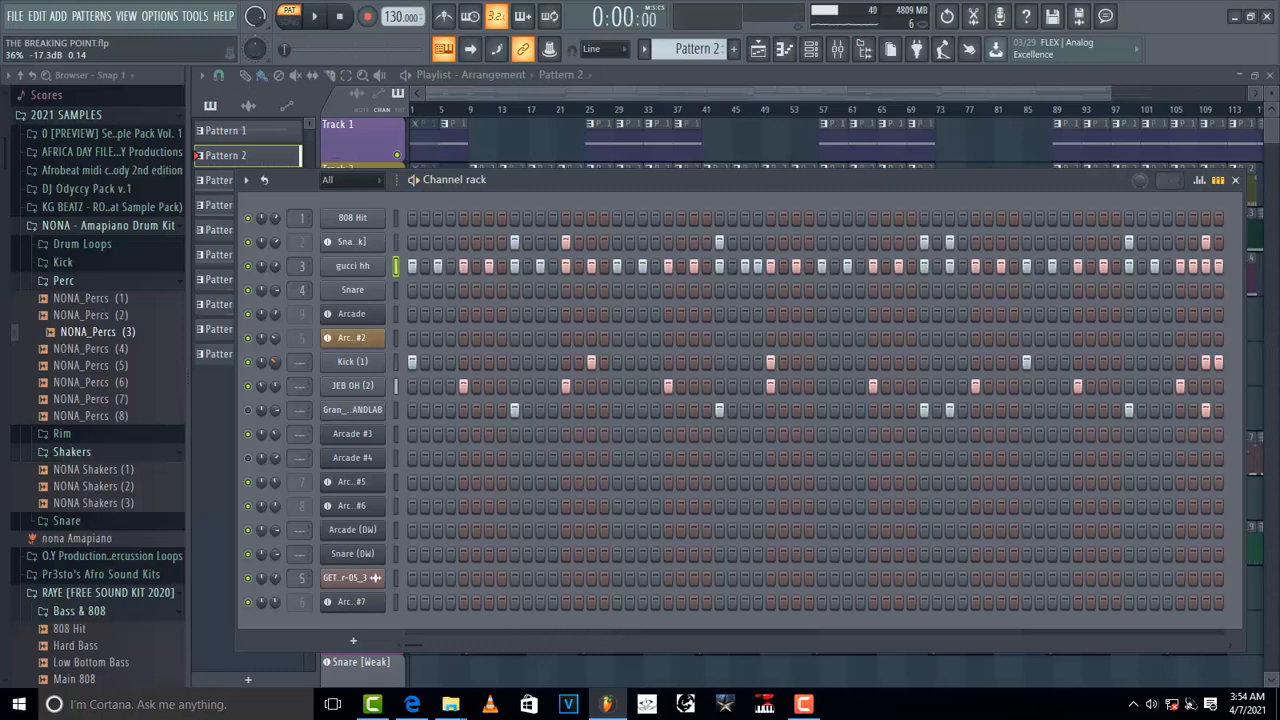
pyautogui.press('space')
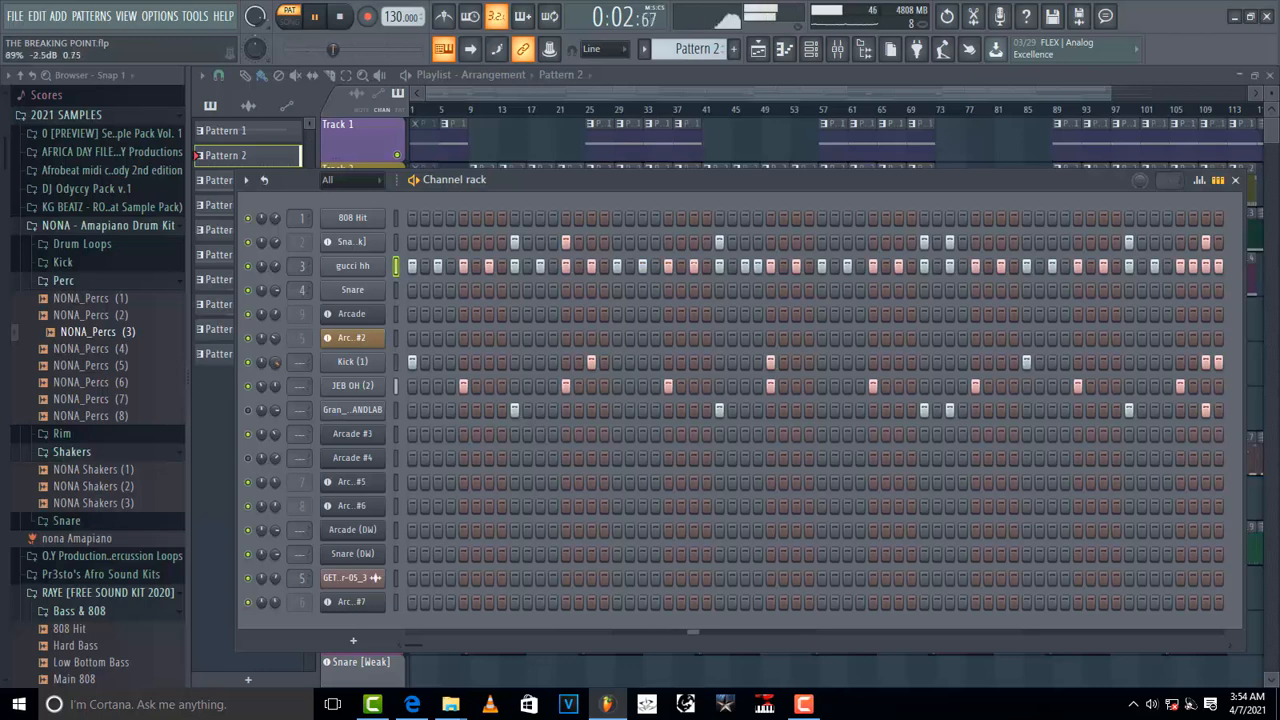
pyautogui.press('space')
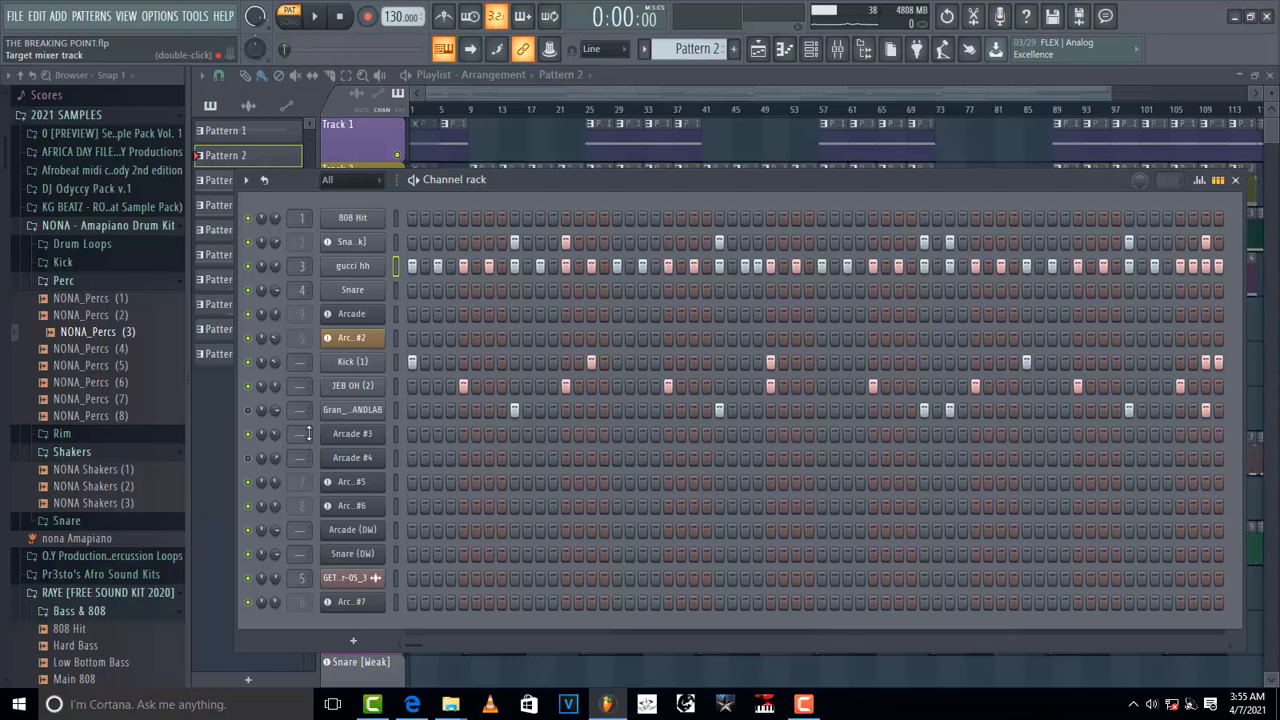
# Step: Play the arrangement in song mode, then return to pattern mode and stop
pyautogui.click(293, 22)
pyautogui.press('space')
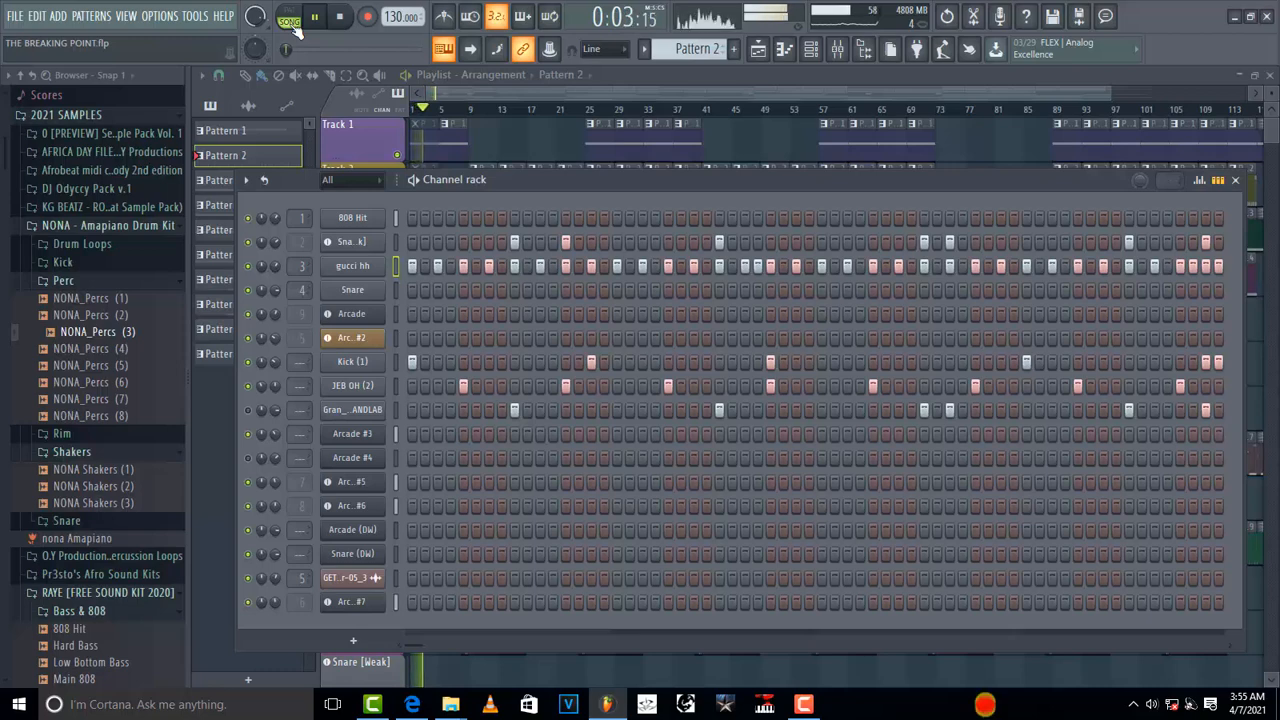
pyautogui.click(293, 22)
pyautogui.press('space')
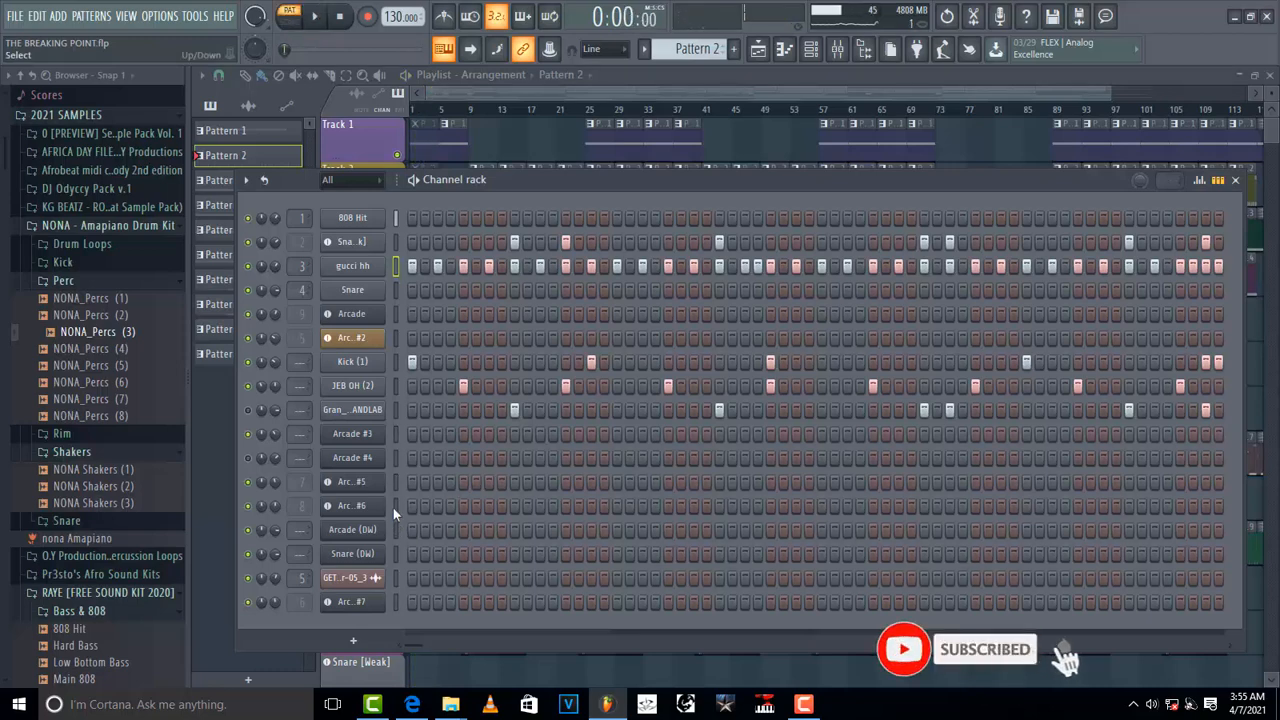
# Step: Open the Arcade #3 plugin window, reposition it to view its keyboard, and close it
pyautogui.click(359, 438)
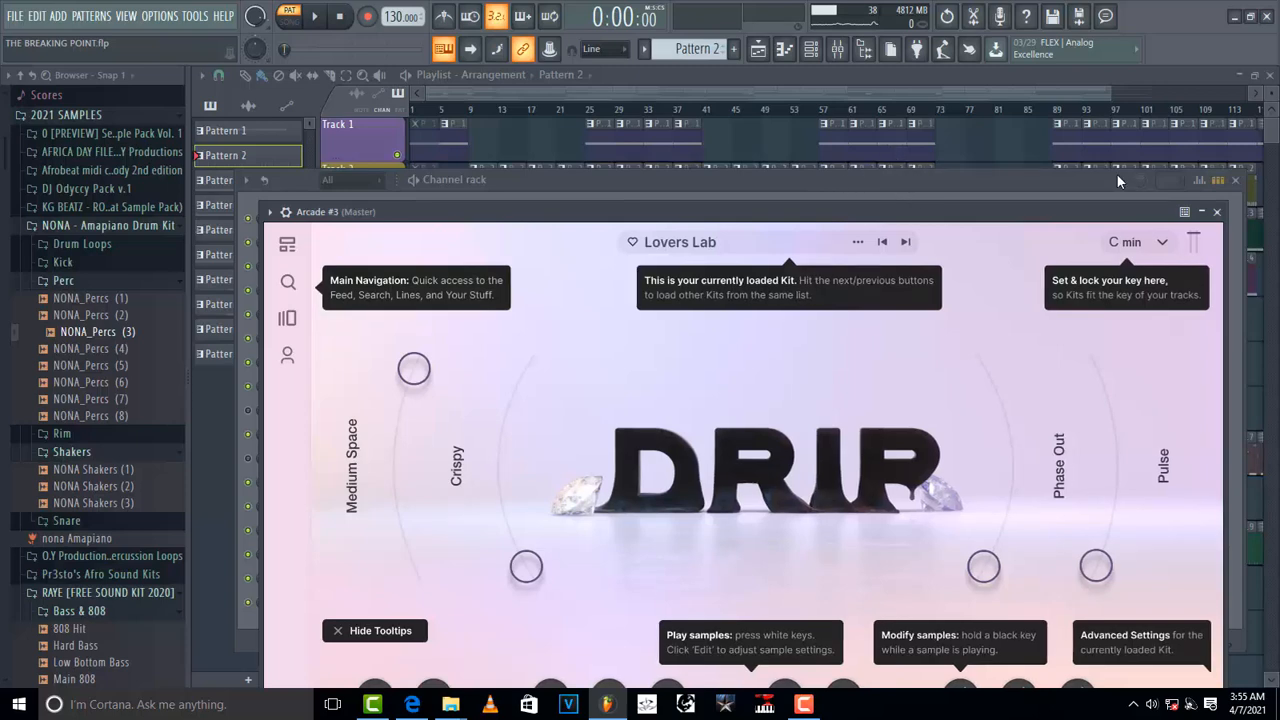
pyautogui.moveTo(1116, 180); pyautogui.dragTo(980, 202)
pyautogui.click(1143, 213)
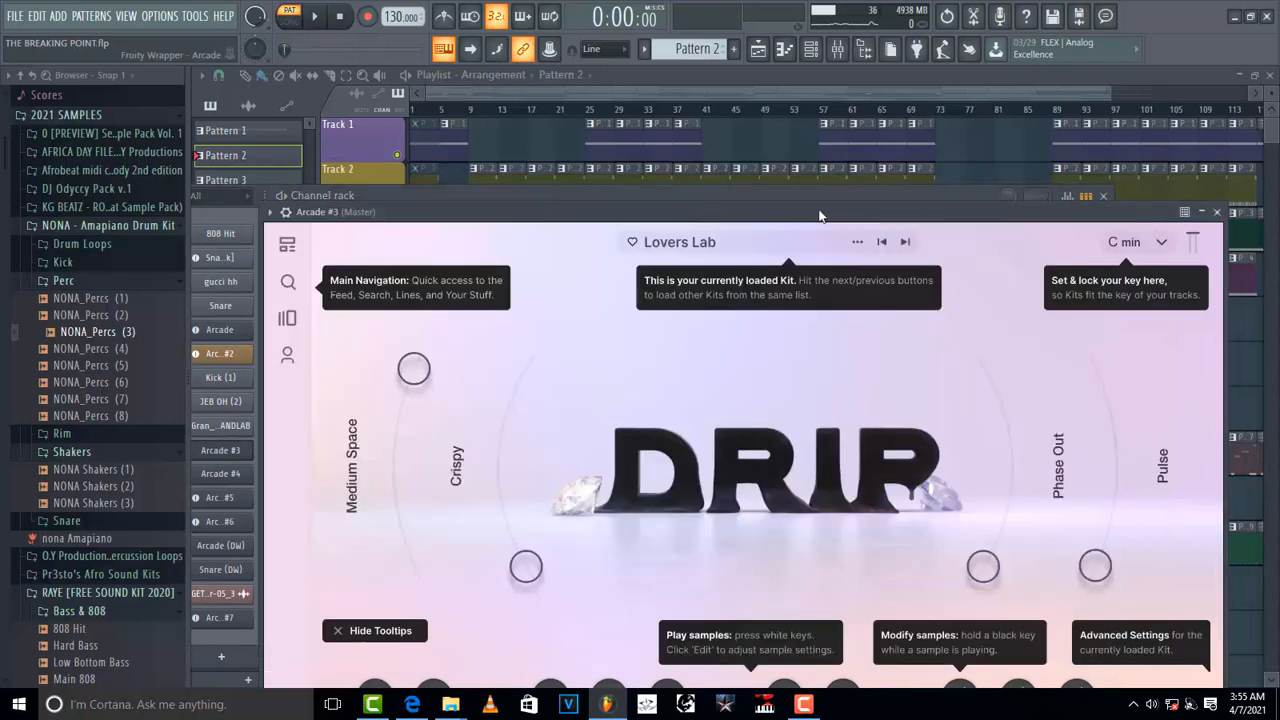
pyautogui.moveTo(906, 220); pyautogui.dragTo(823, 135)
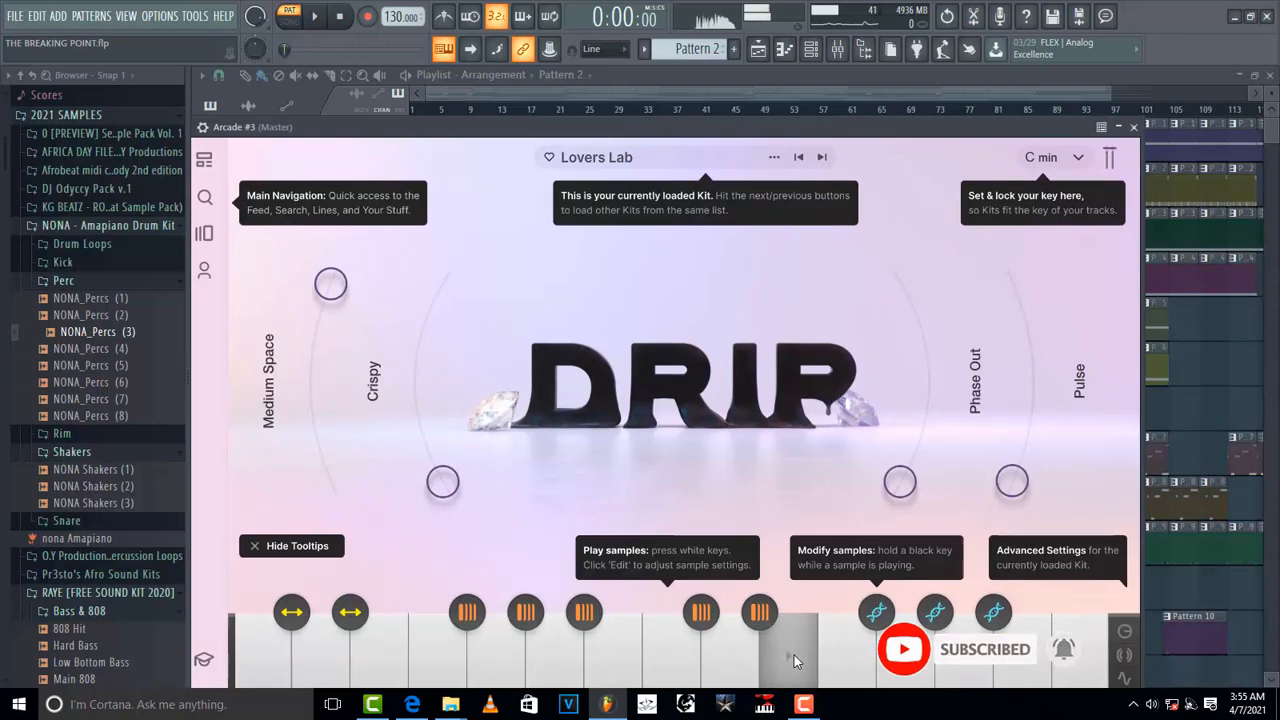
pyautogui.click(1133, 127)
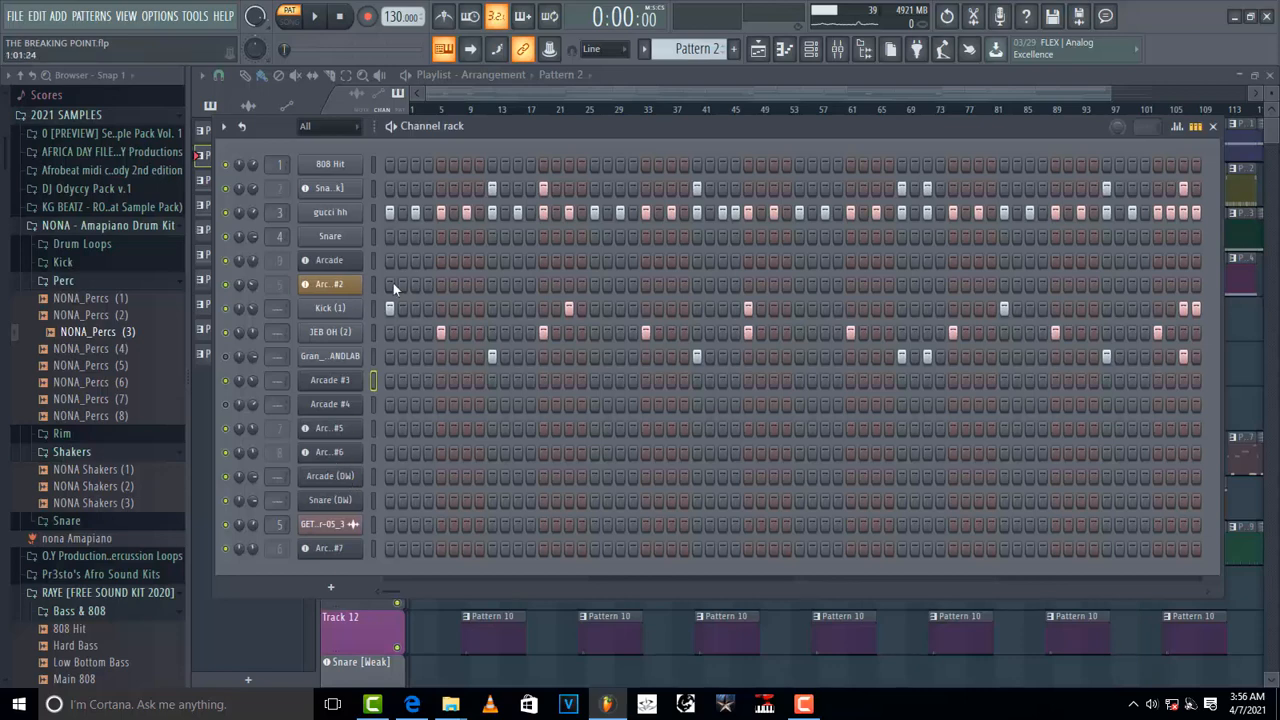
# Step: Switch to Pattern 3 and play it, toggling briefly into song mode and back
pyautogui.scroll(-1, 696, 50)
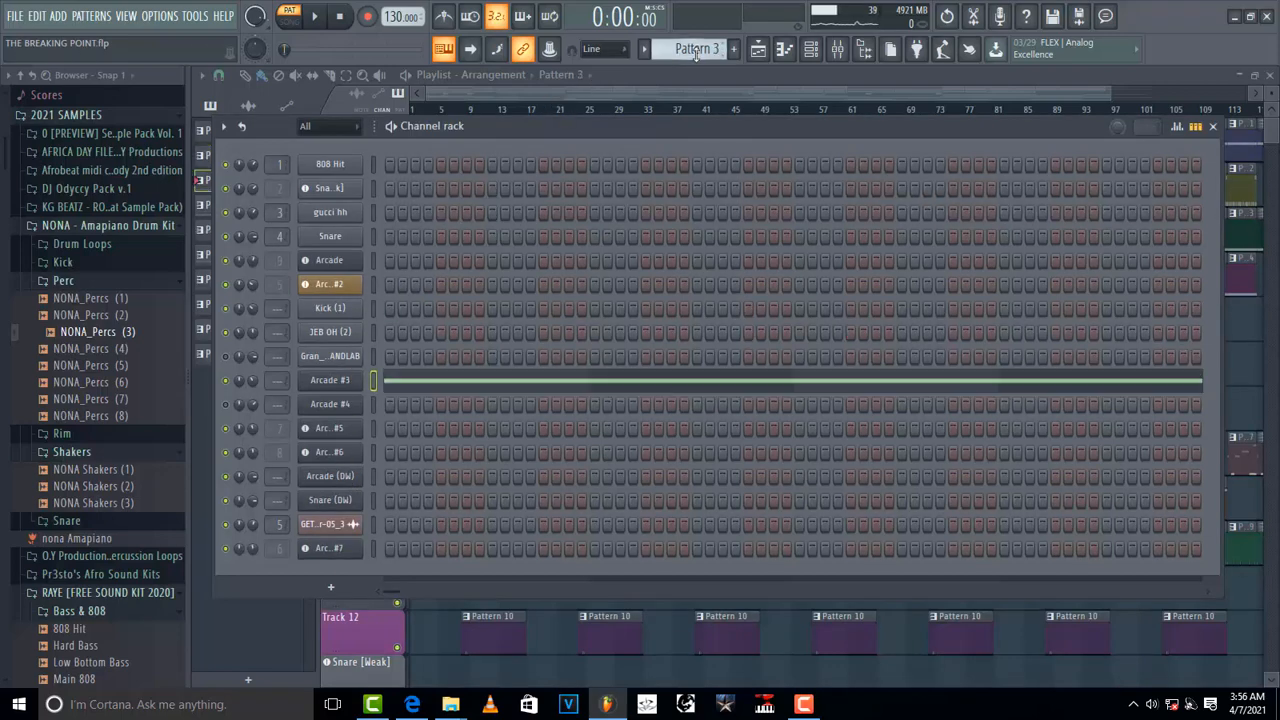
pyautogui.press('space')
pyautogui.click(300, 28)
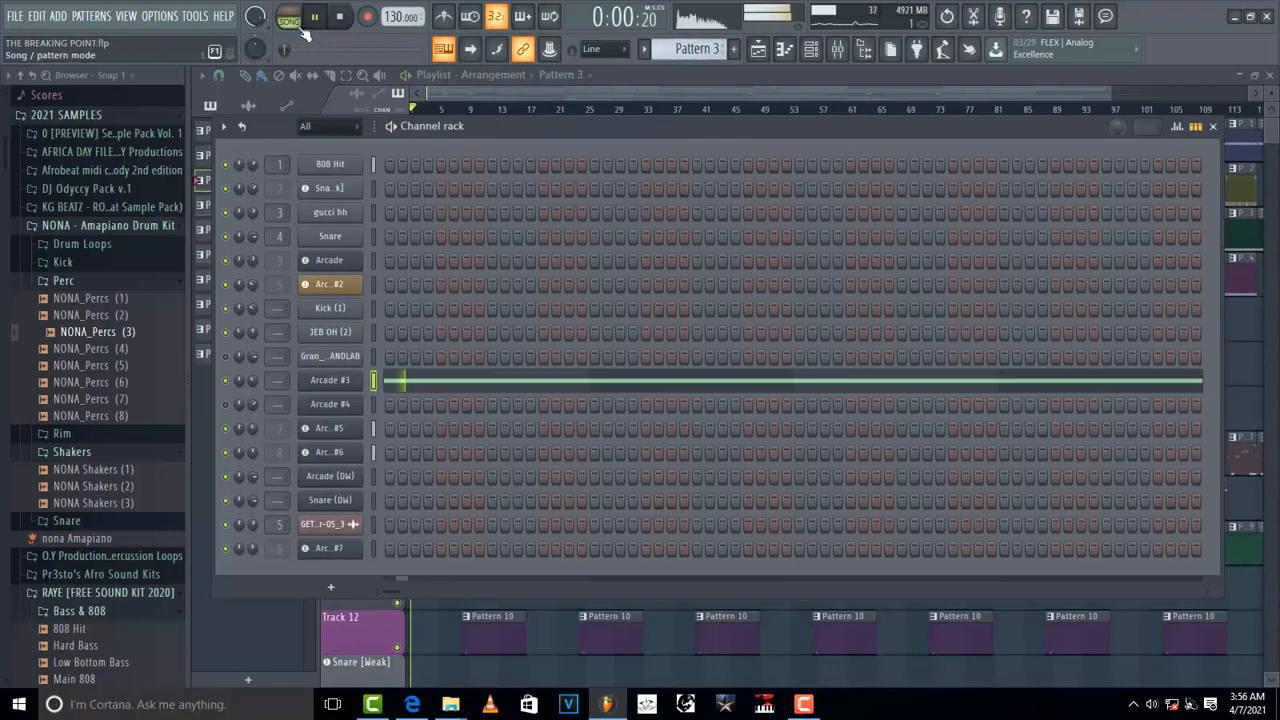
pyautogui.click(292, 18)
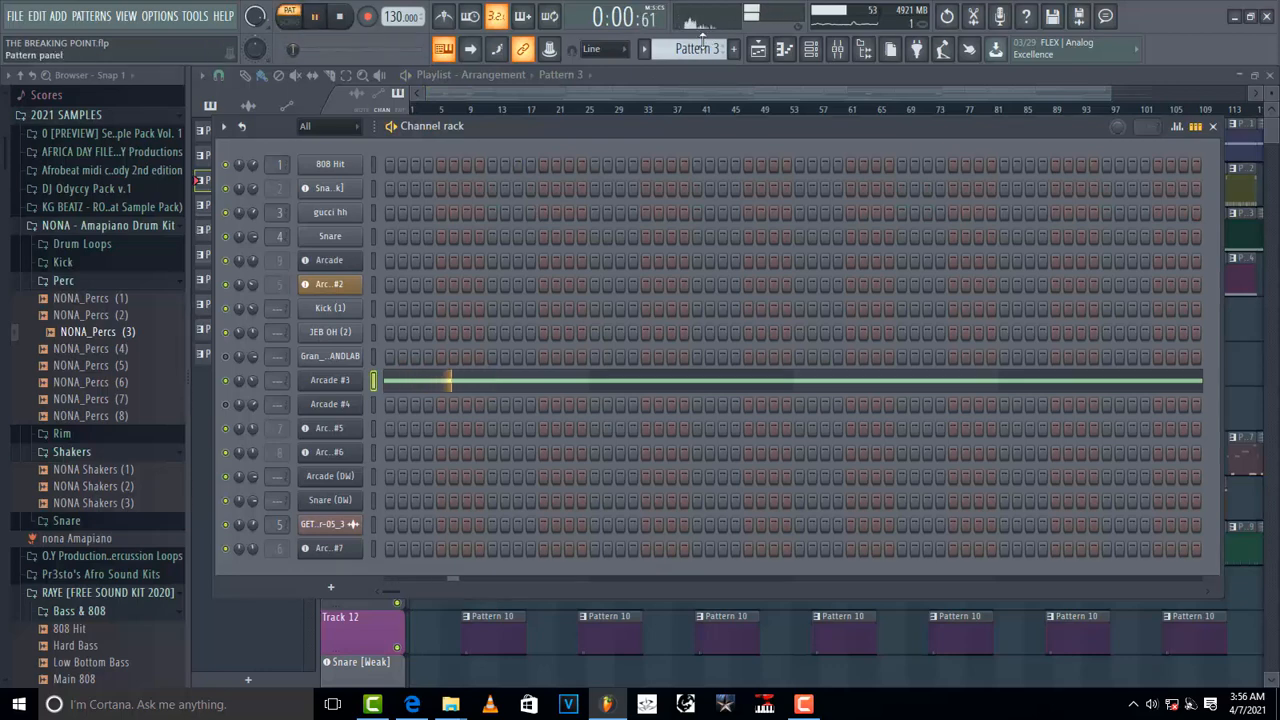
pyautogui.press('space')
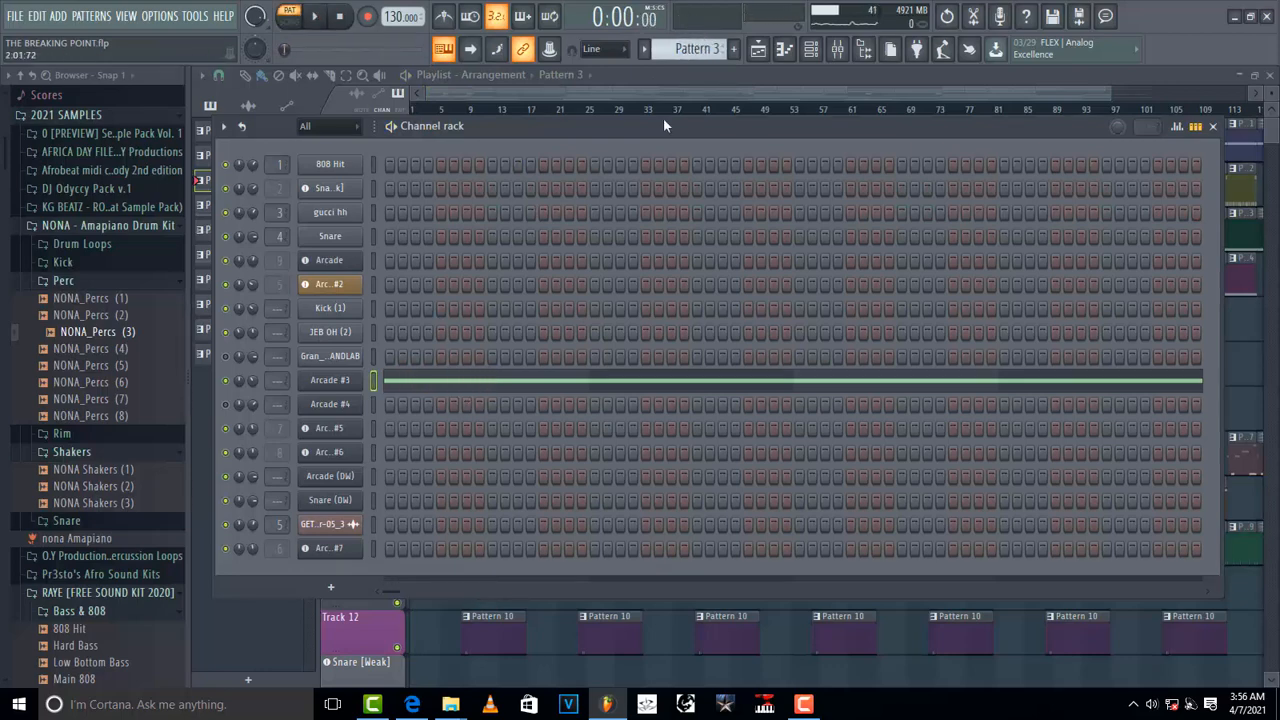
# Step: Switch to Pattern 4 and play it
pyautogui.scroll(-1, 690, 50)
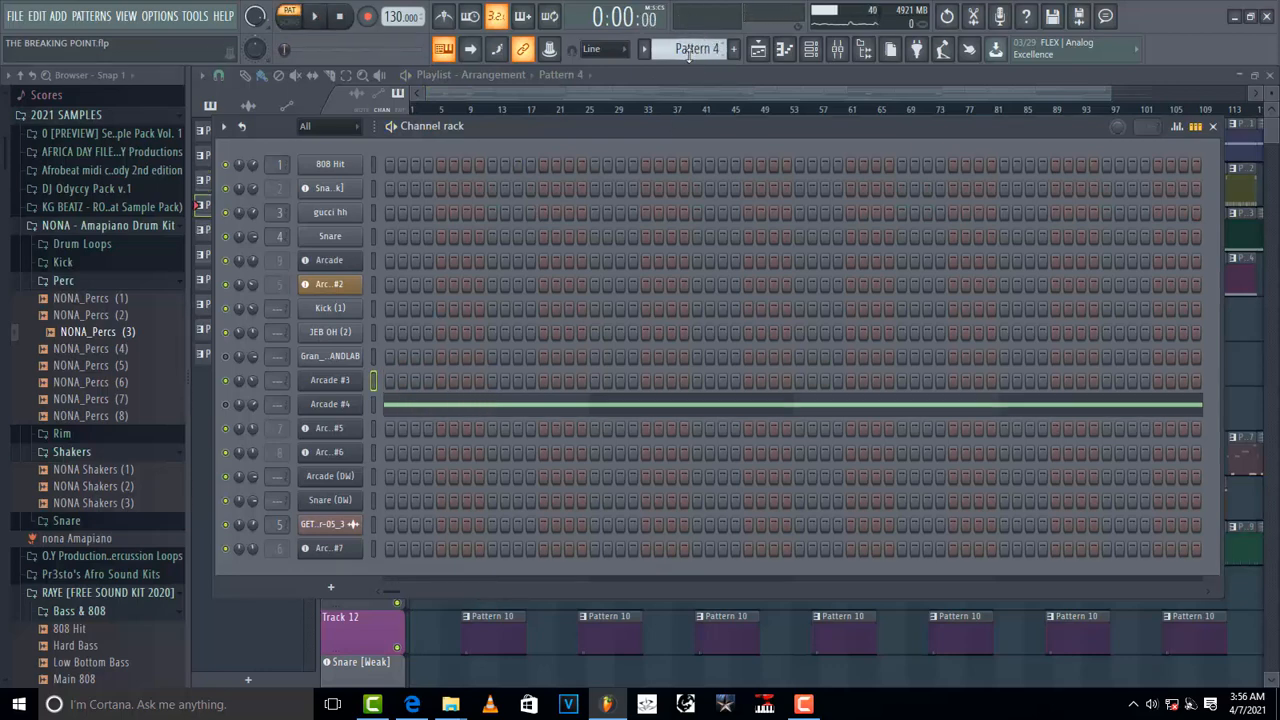
pyautogui.press('space')
pyautogui.press('space')
pyautogui.press('space')
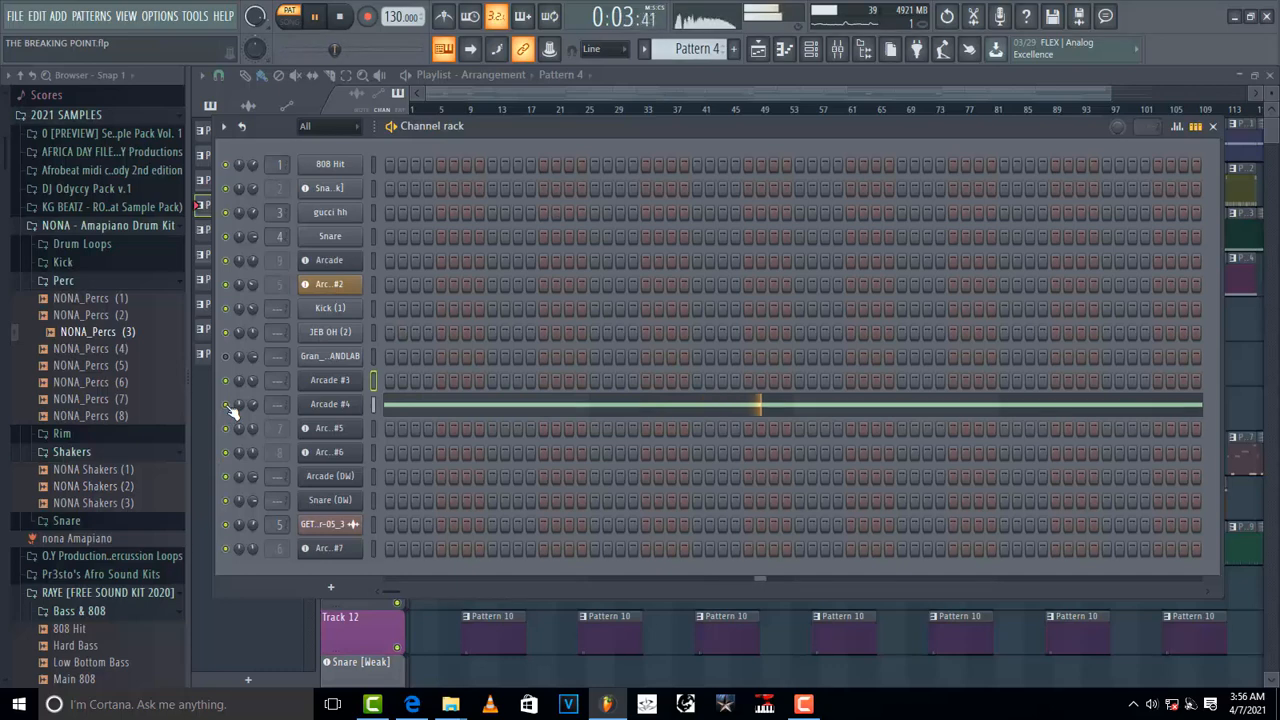
pyautogui.press('space')
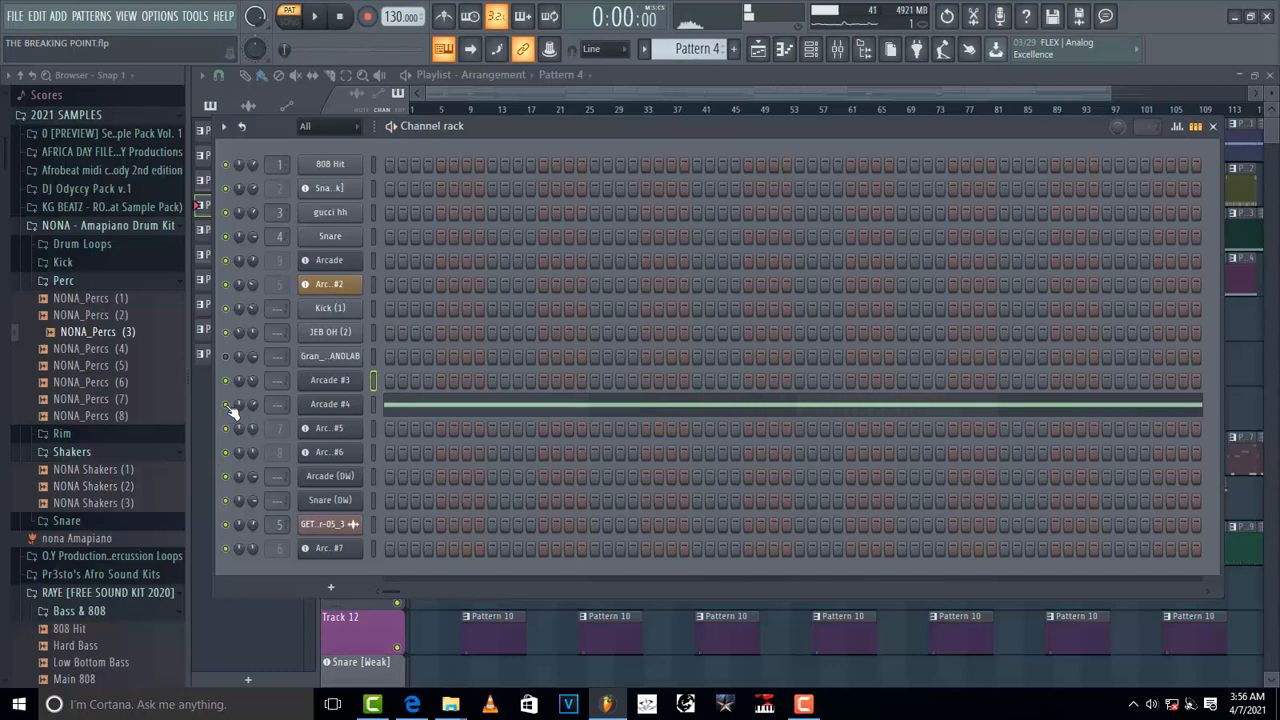
# Step: Switch to Pattern 5 and play it in the channel rack
pyautogui.scroll(-1, 677, 52)
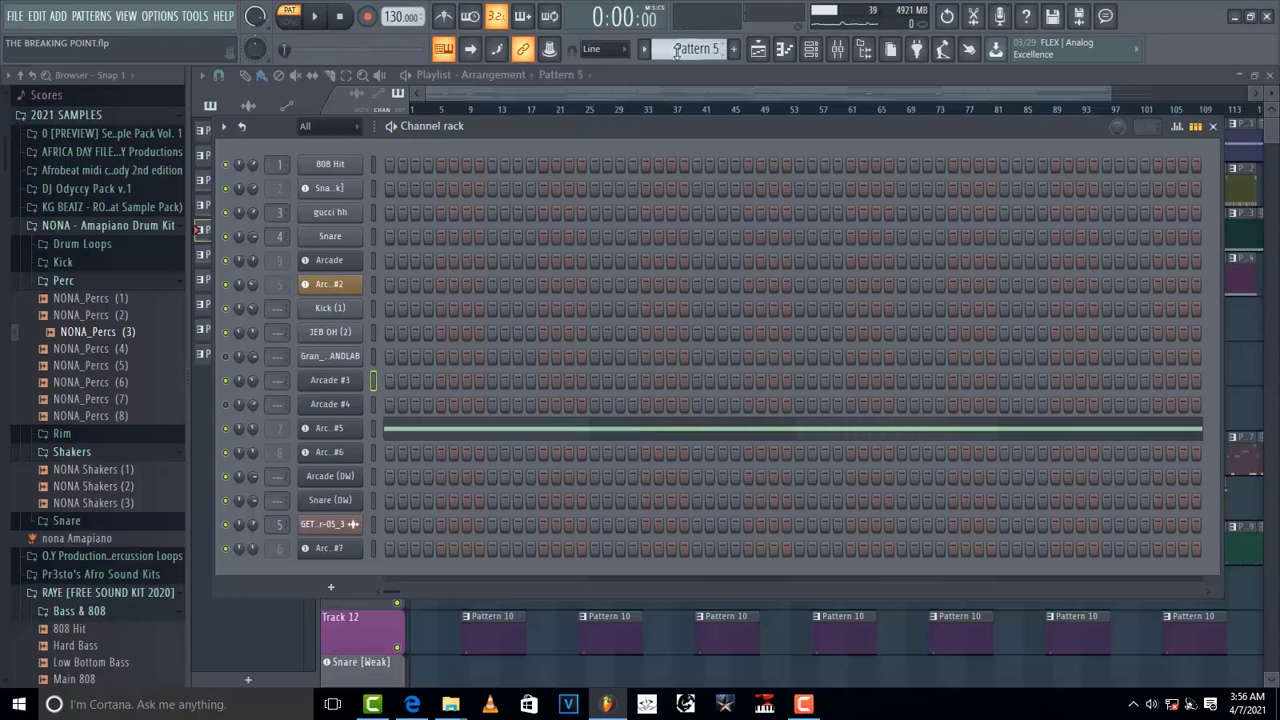
pyautogui.press('space')
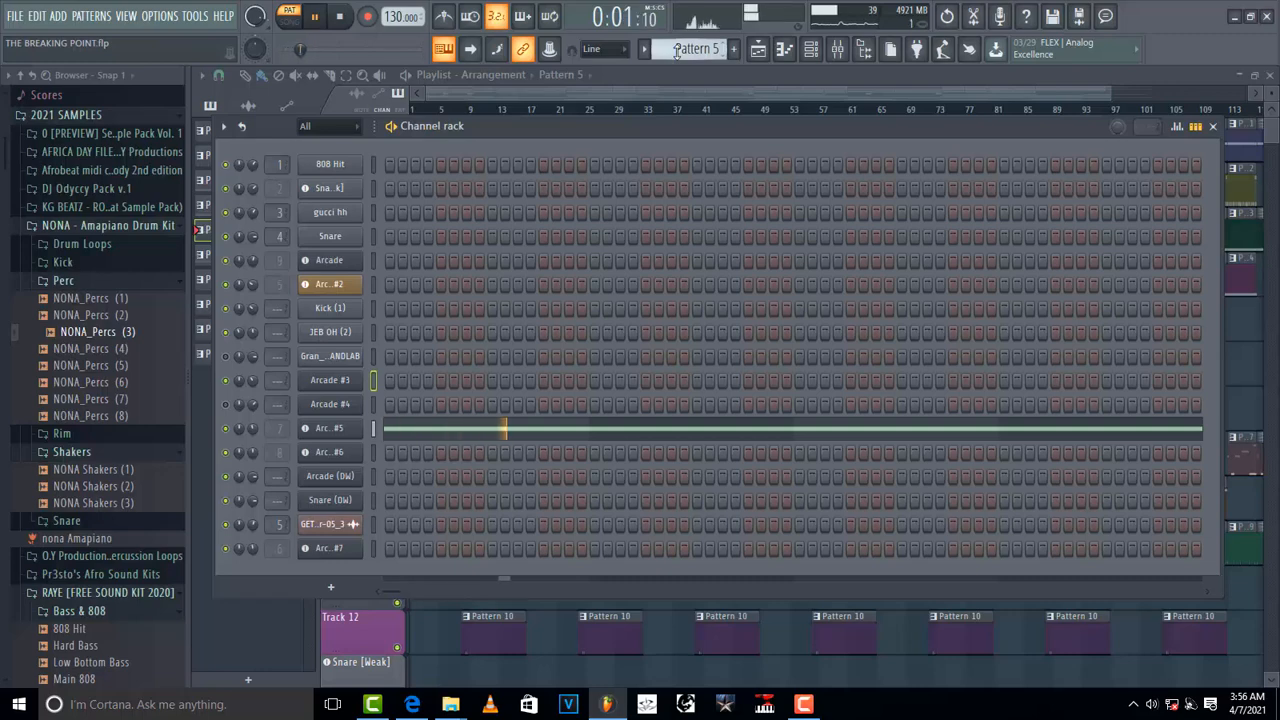
pyautogui.press('space')
# Step: Switch to Pattern 6 and play it in the channel rack
pyautogui.scroll(-1, 677, 52)
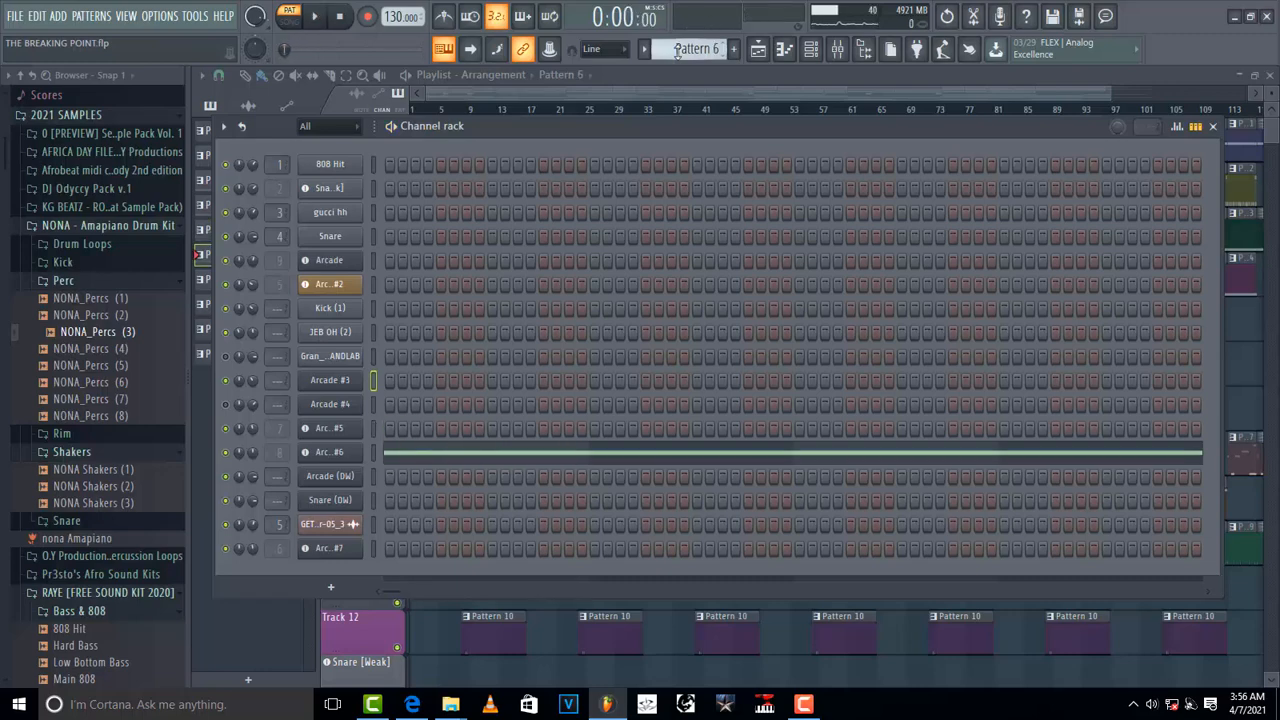
pyautogui.press('space')
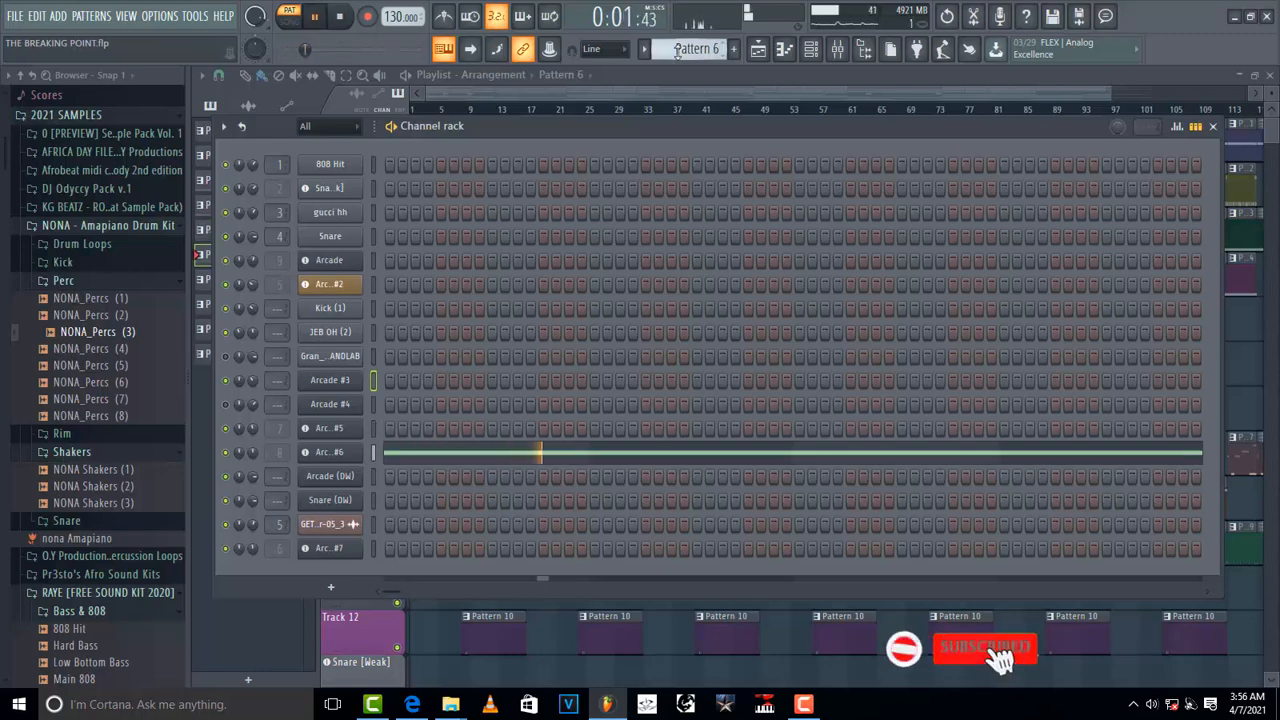
pyautogui.press('space')
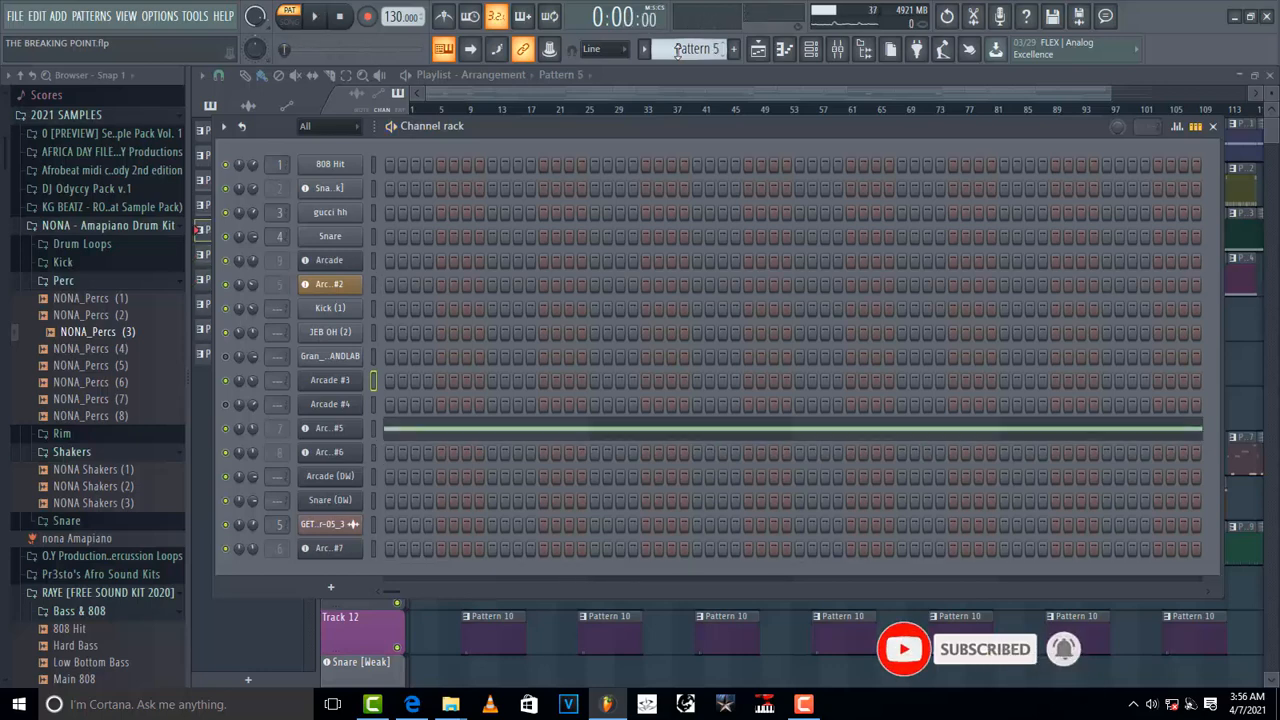
# Step: Switch to Pattern 7 and play it in the channel rack
pyautogui.scroll(1, 678, 48)
pyautogui.press('space')
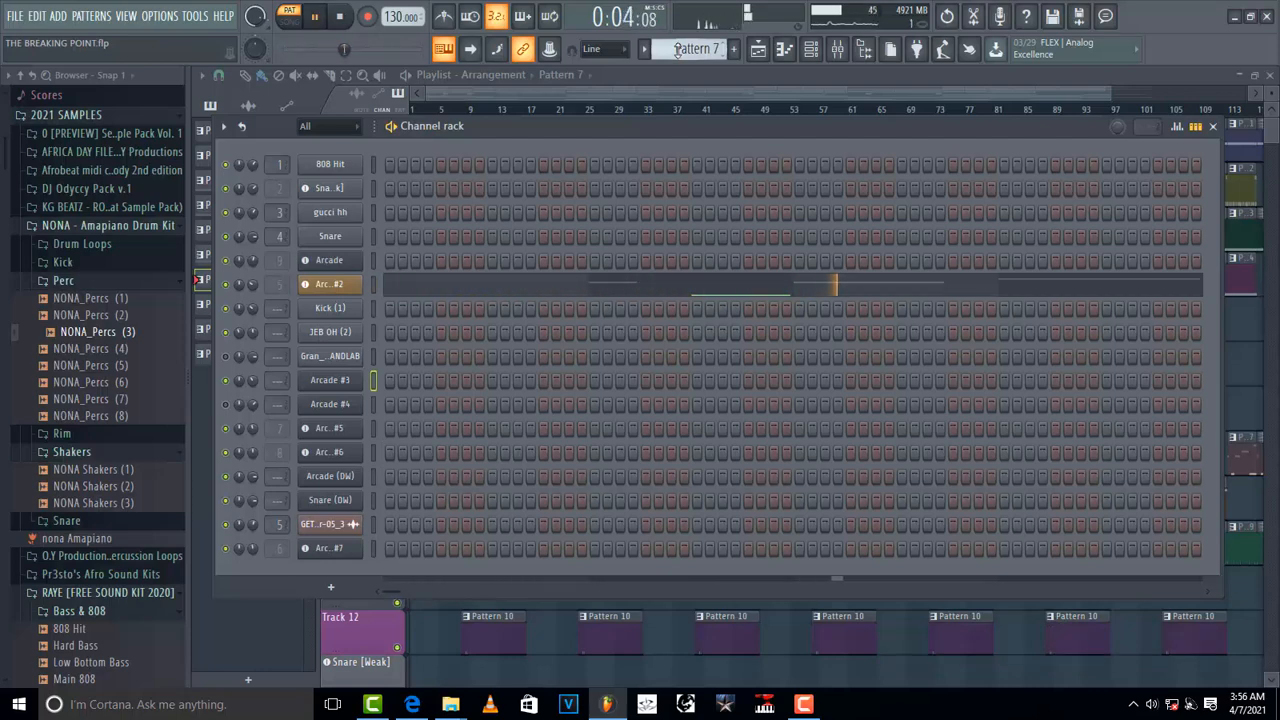
pyautogui.press('space')
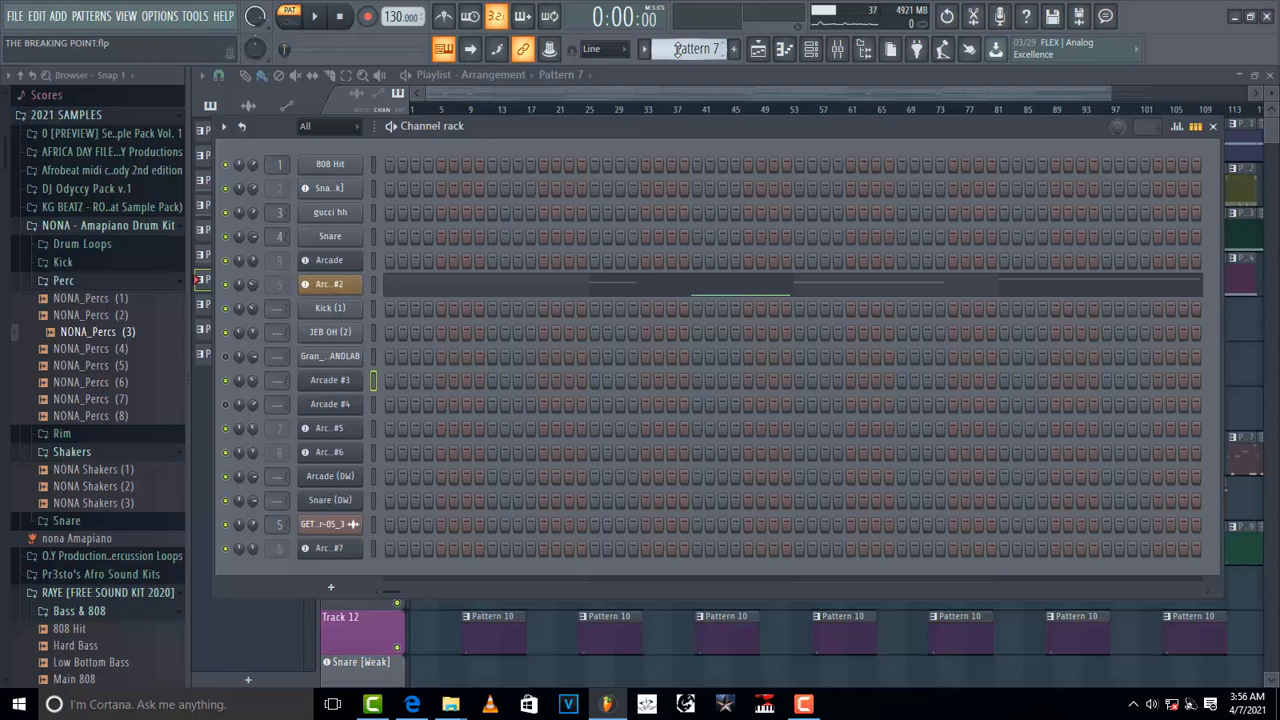
# Step: Switch to Pattern 8 and play it in the channel rack
pyautogui.scroll(-1, 677, 50)
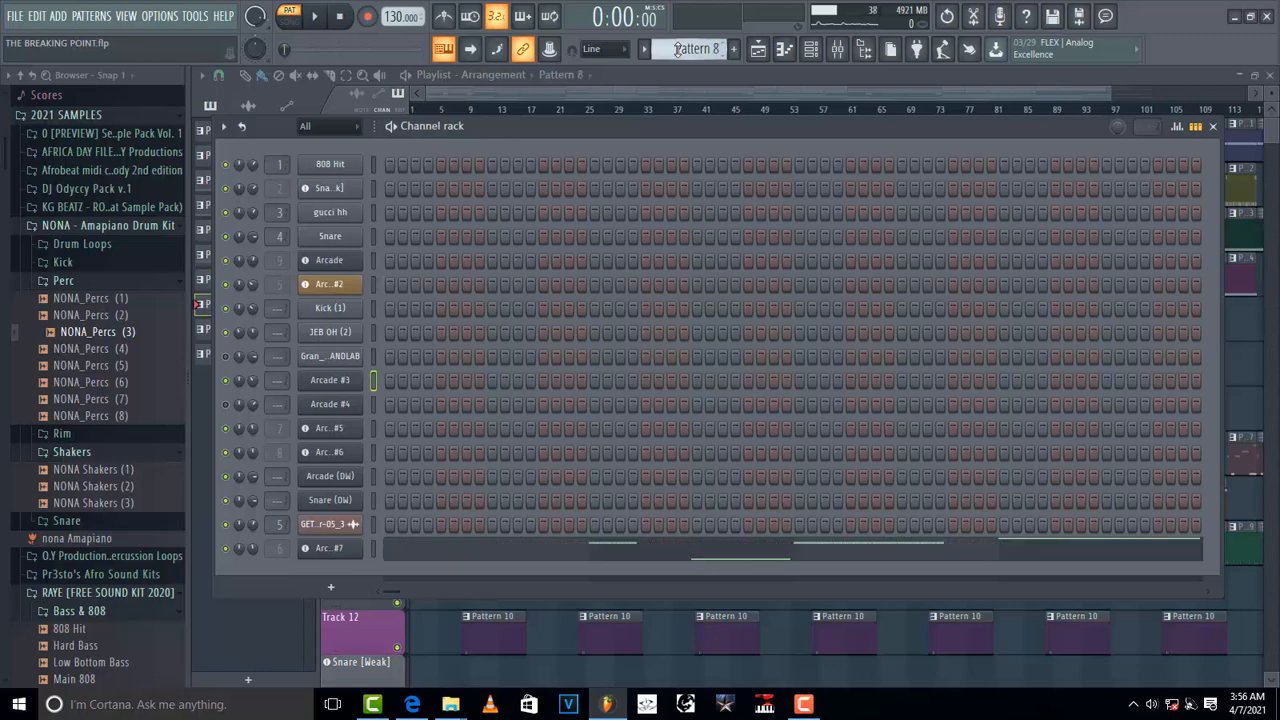
pyautogui.press('space')
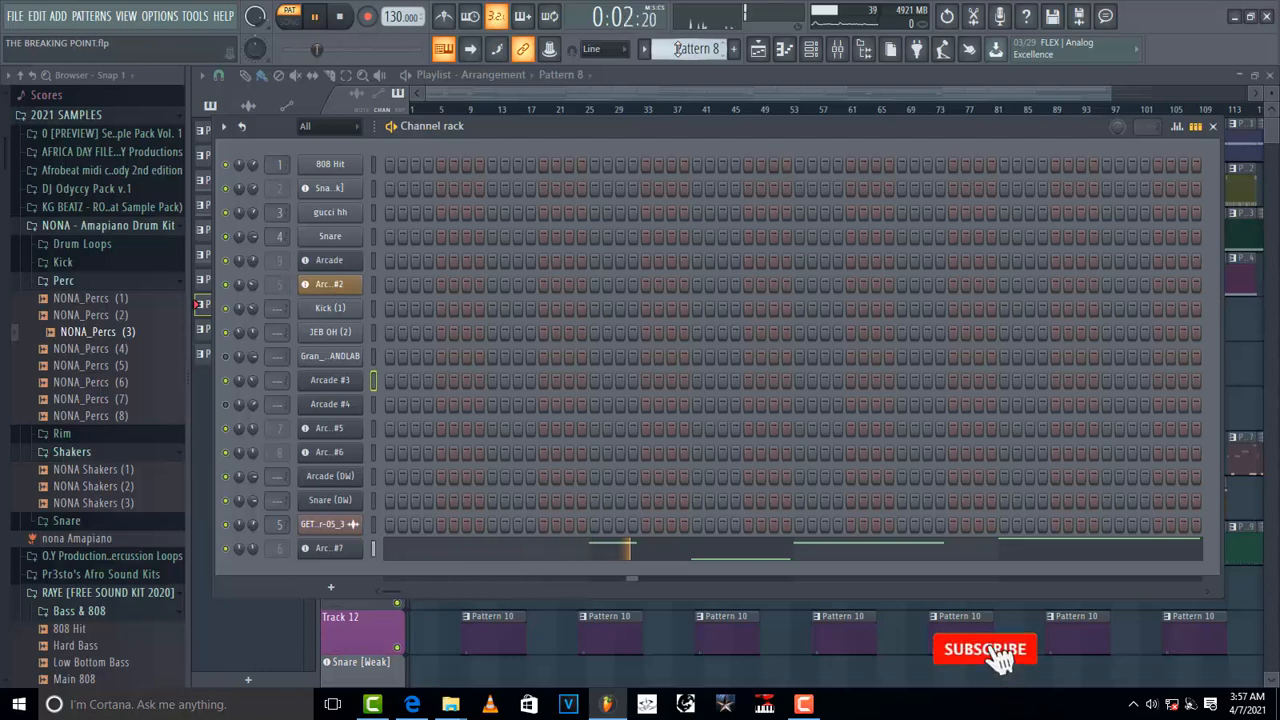
pyautogui.press('space')
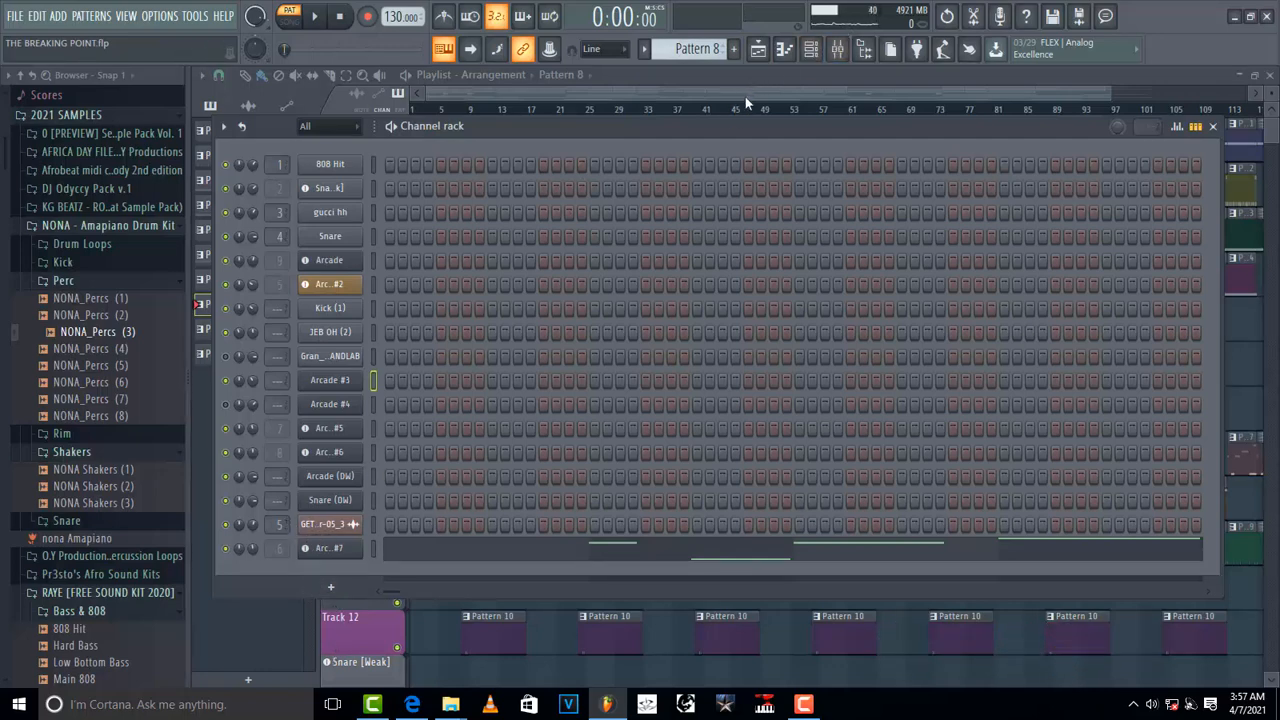
# Step: Open the playlist with Pattern 1 selected and place the playhead near bar 5
pyautogui.press('F6')
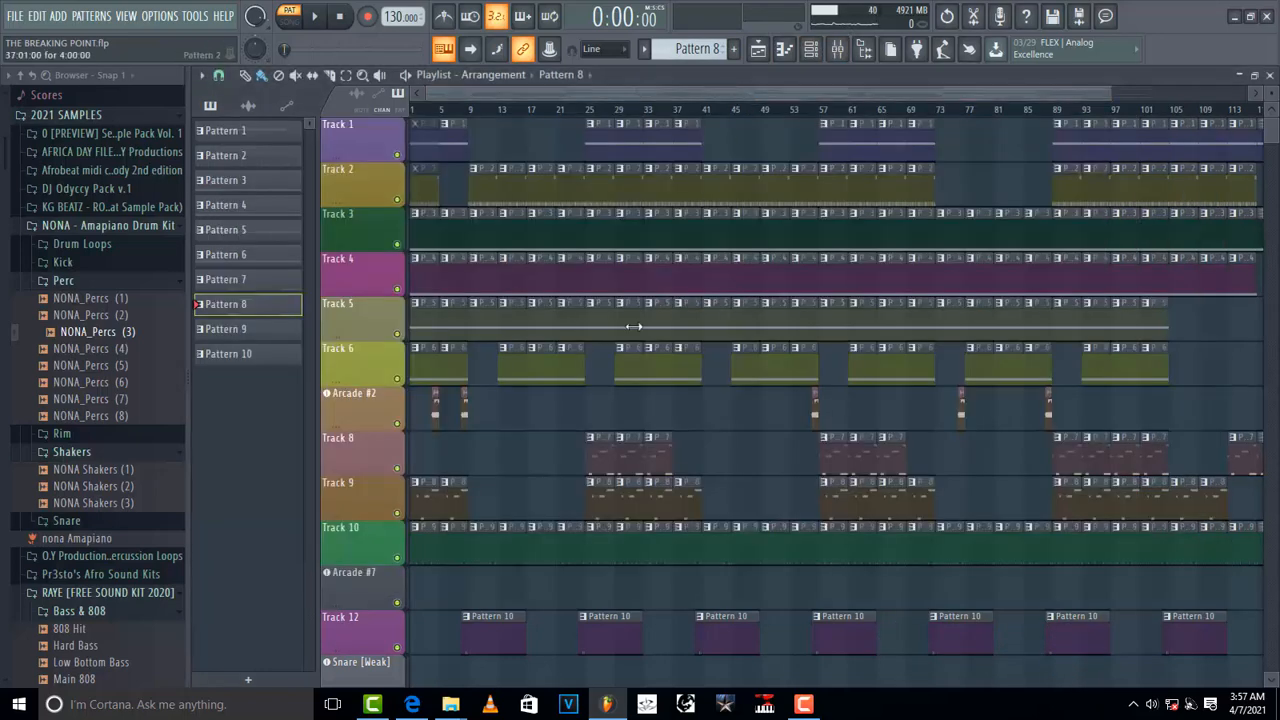
pyautogui.click(440, 112)
pyautogui.click(423, 120)
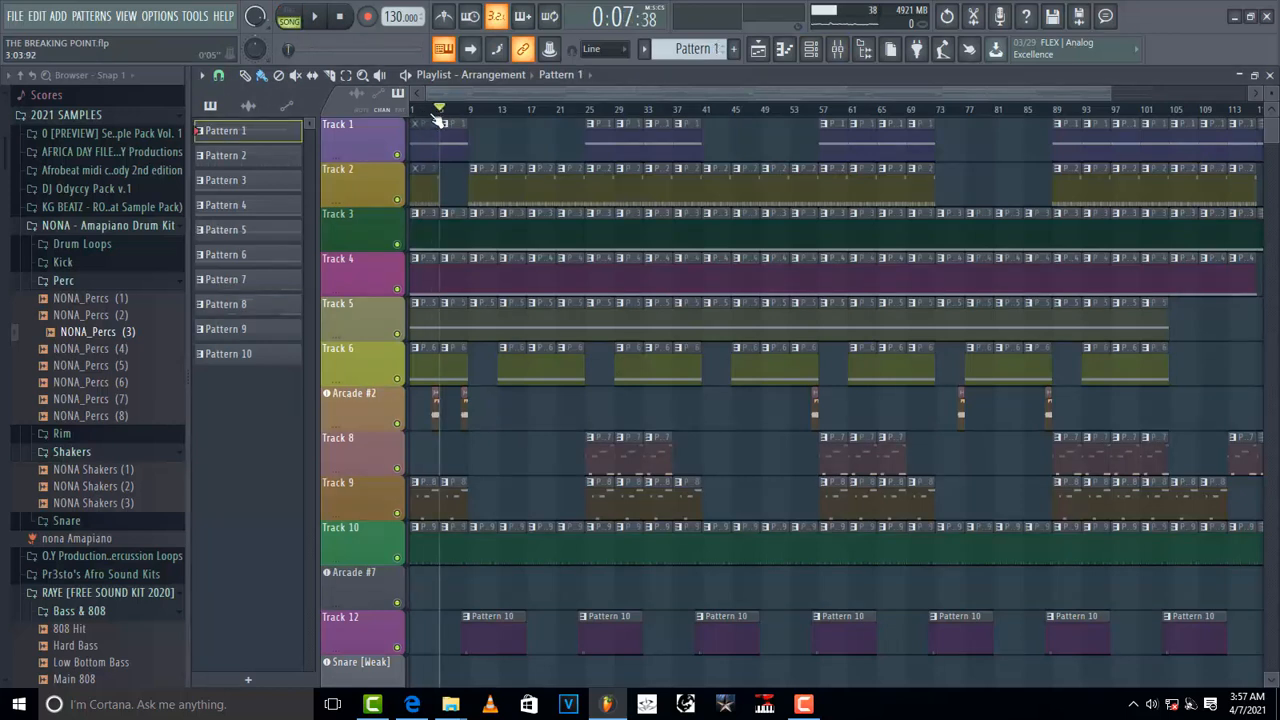
pyautogui.click(431, 110)
pyautogui.rightClick(373, 402)
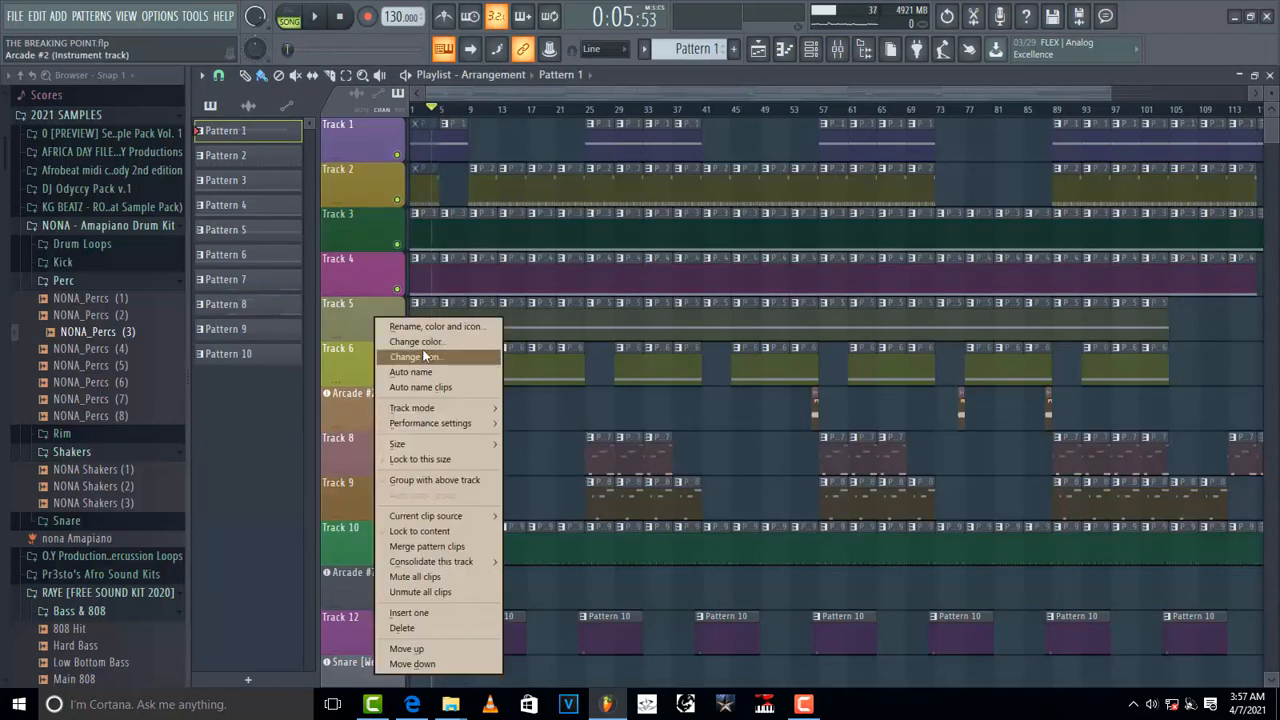
pyautogui.click(335, 415)
pyautogui.rightClick(335, 415)
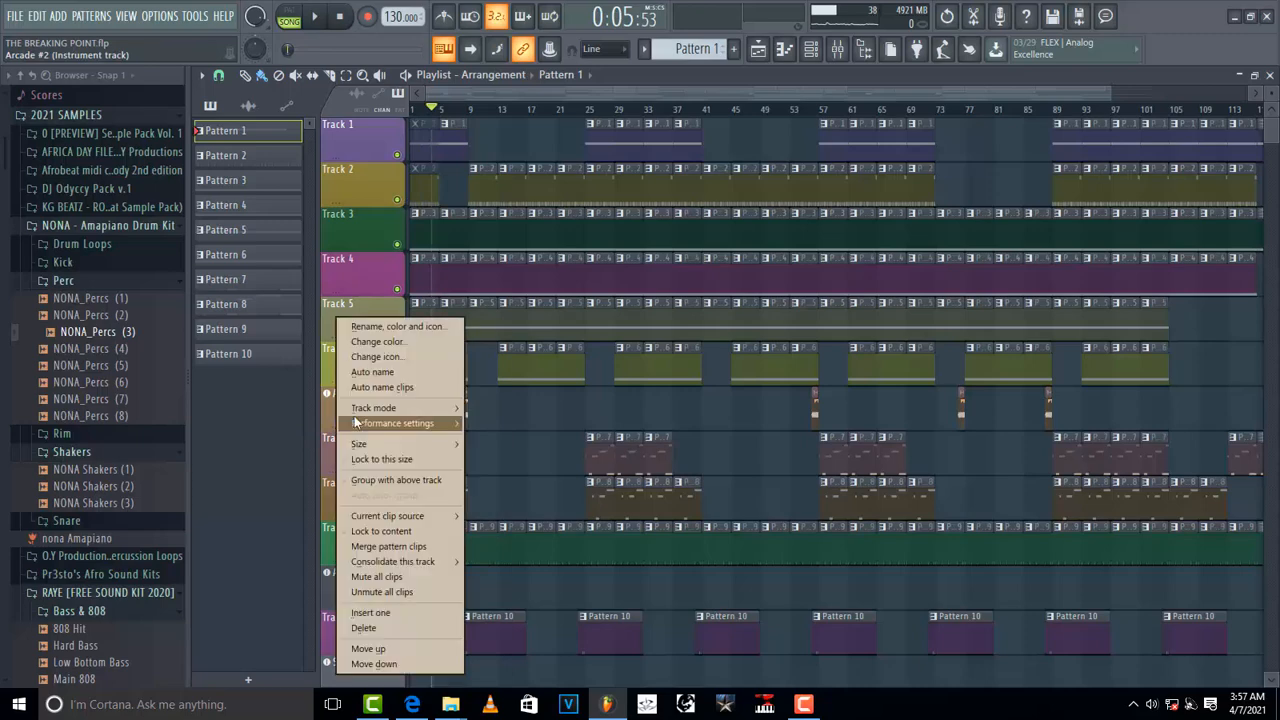
pyautogui.click(333, 410)
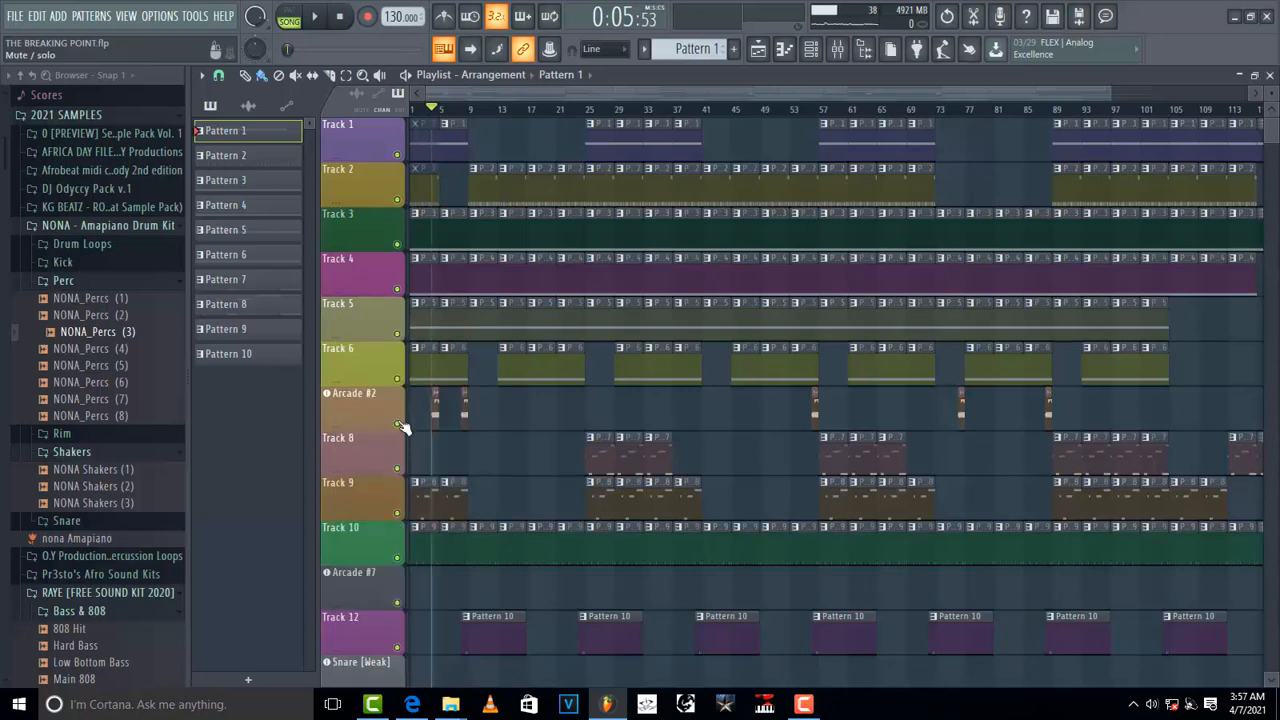
# Step: Solo the Arcade #2 playlist track and play it
pyautogui.rightClick(399, 425)
pyautogui.press('space')
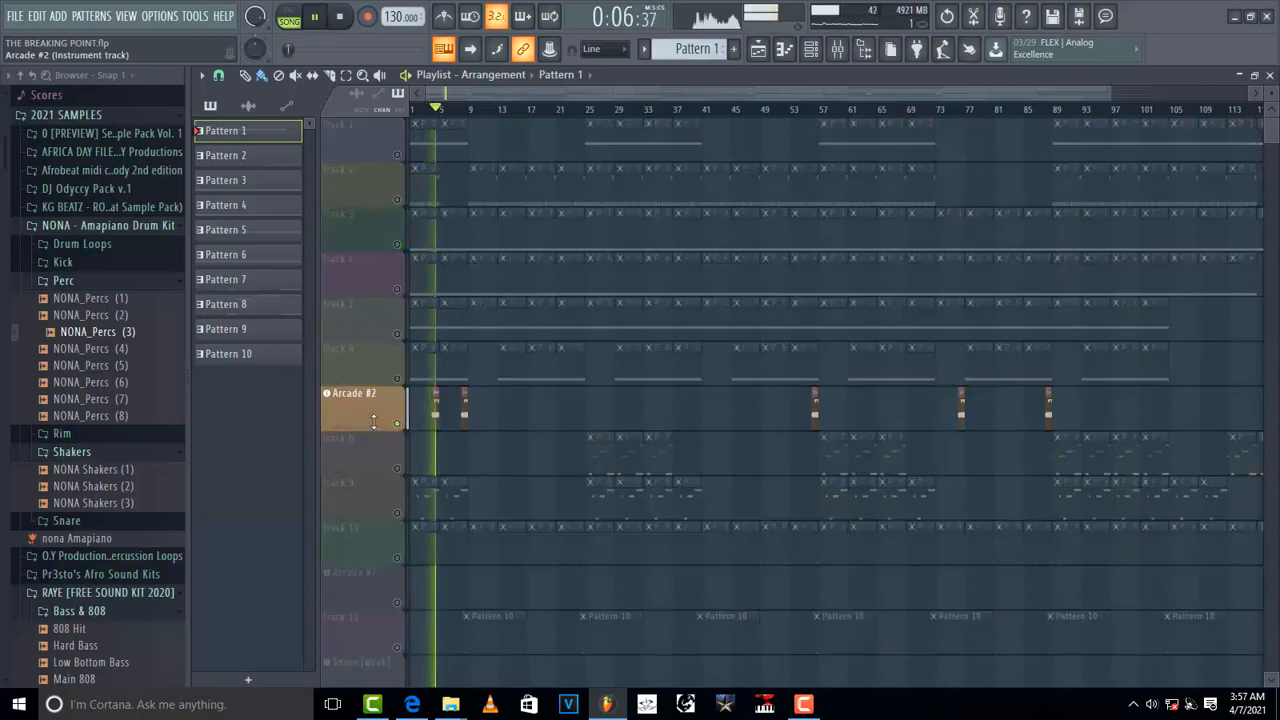
pyautogui.press('space')
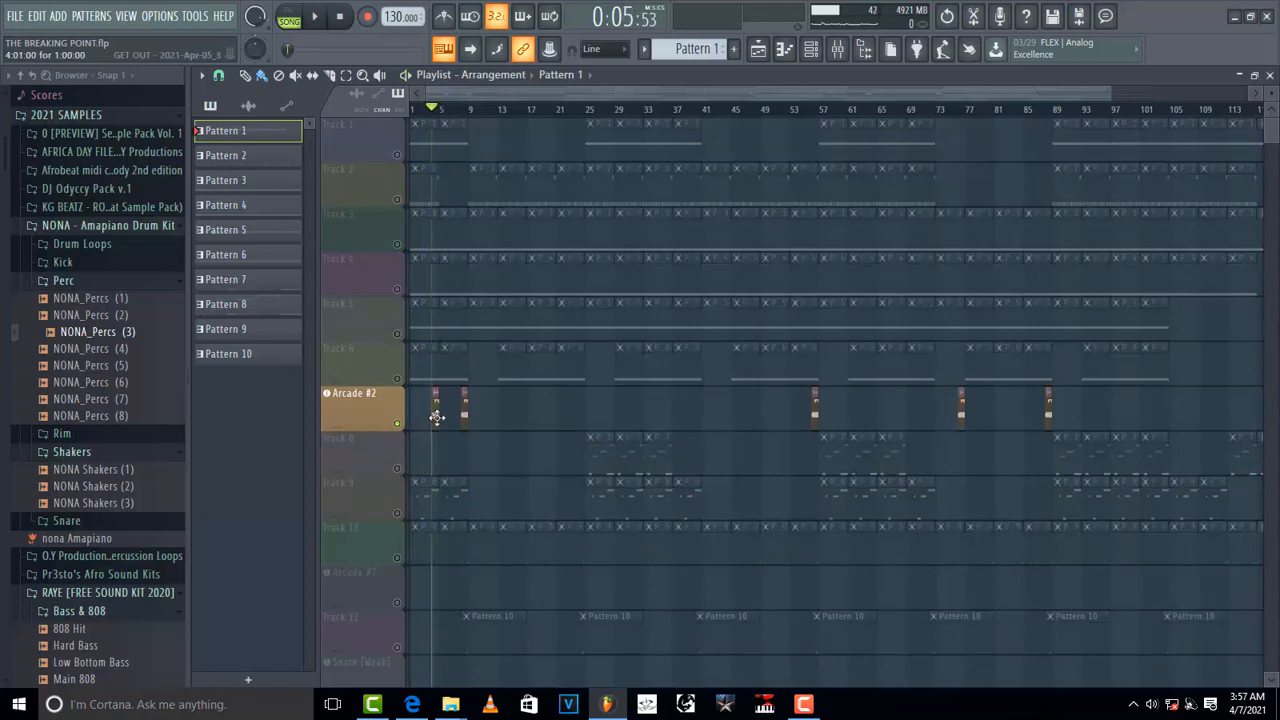
# Step: Open the sample settings of the Arcade #2 clip, enable Reverse, and preview the playback
pyautogui.doubleClick(435, 420)
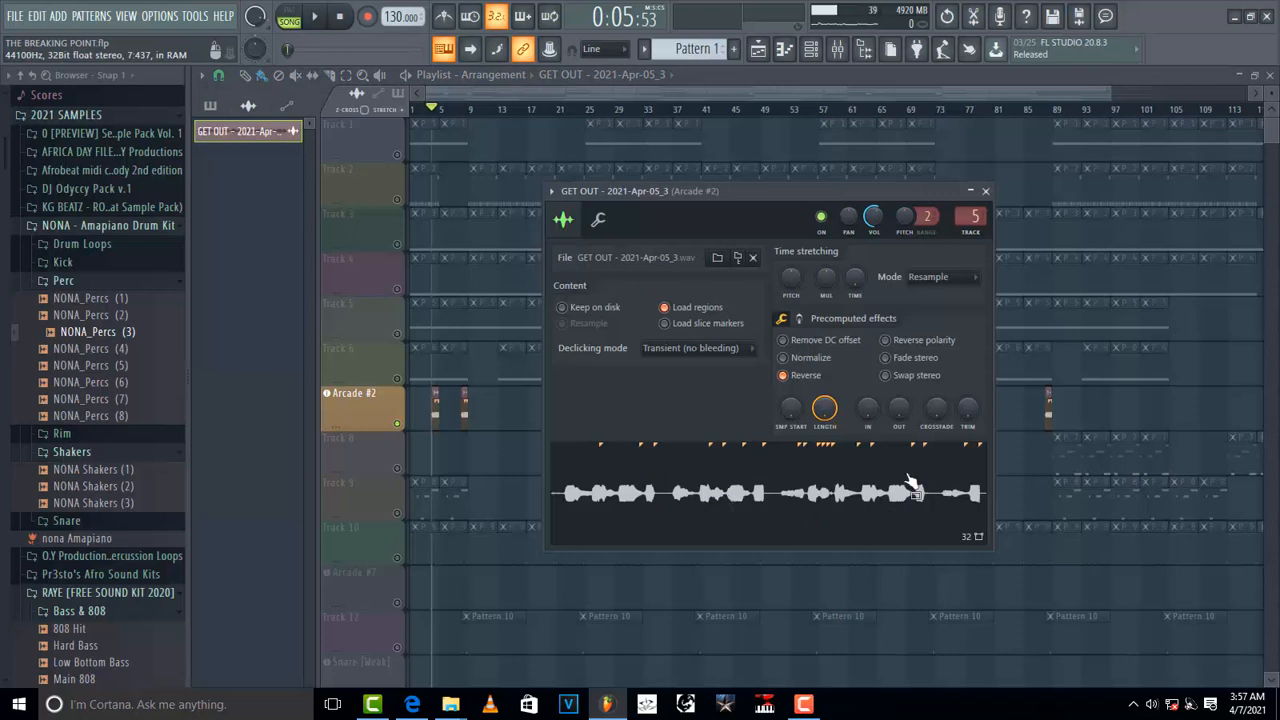
pyautogui.click(783, 377)
pyautogui.press('space')
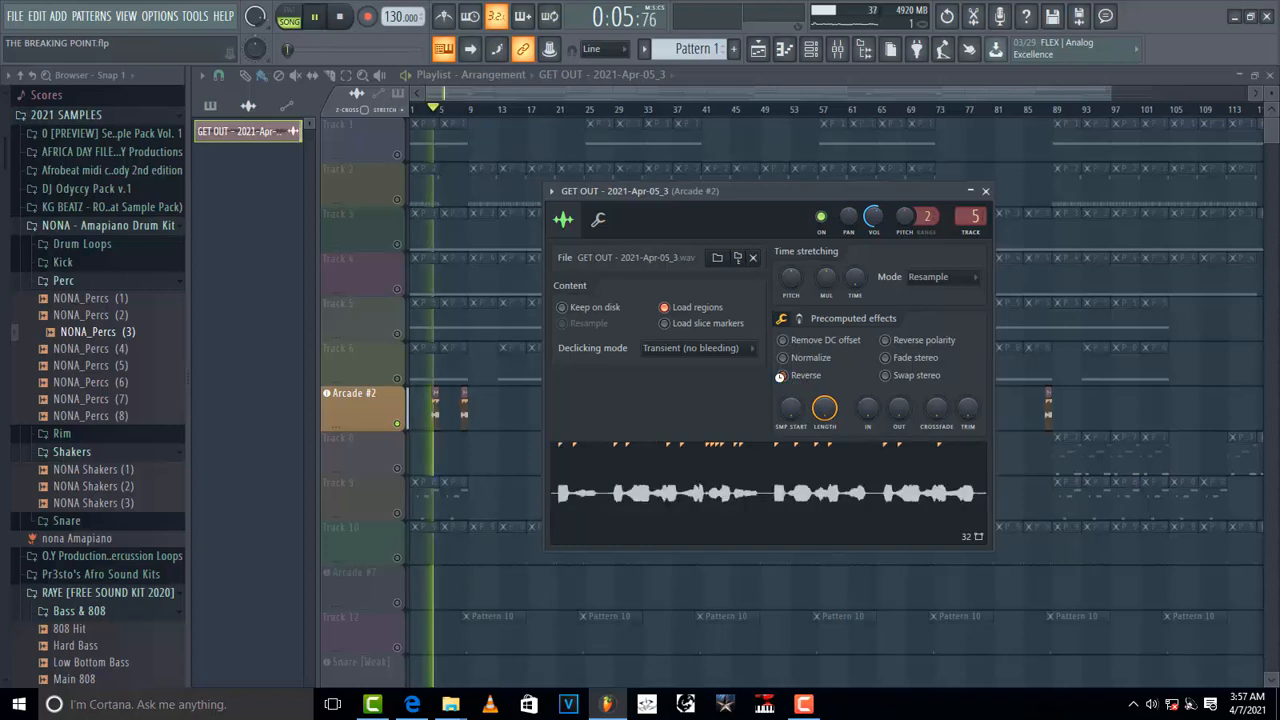
pyautogui.press('space')
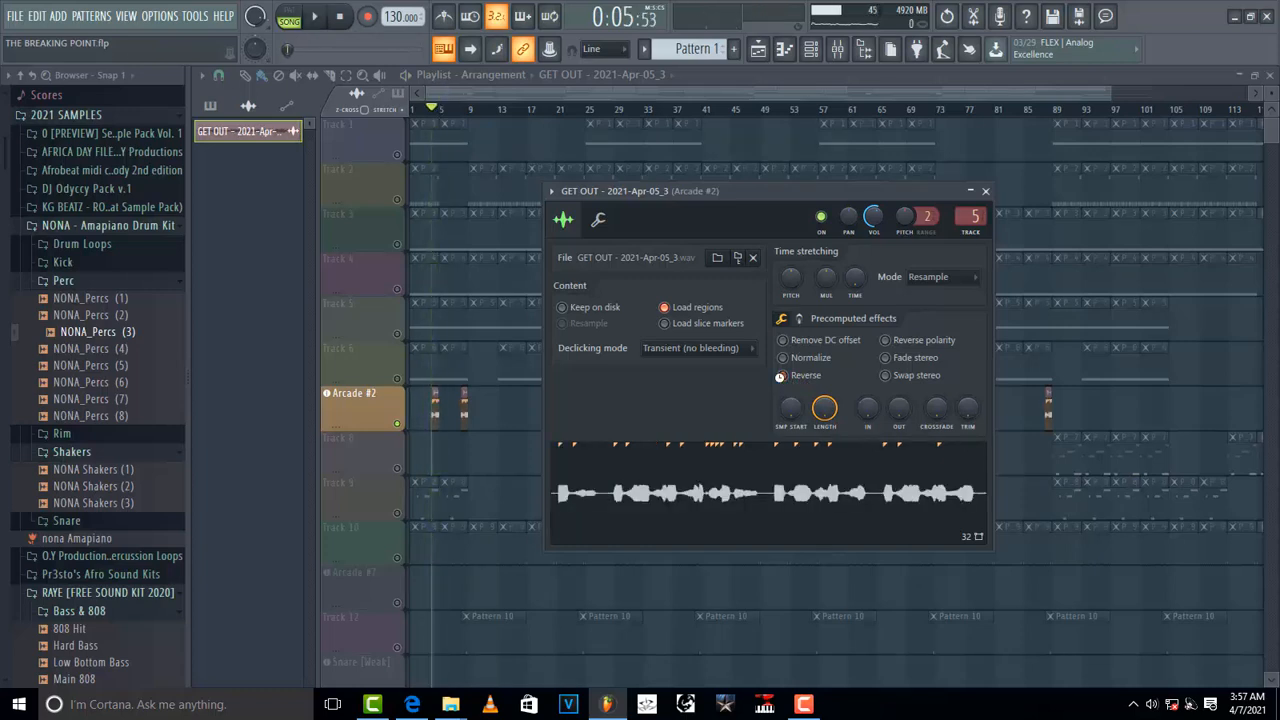
# Step: Turn Reverse off again for the Arcade #2 sample, preview it, and close the sample settings window
pyautogui.click(781, 377)
pyautogui.press('space')
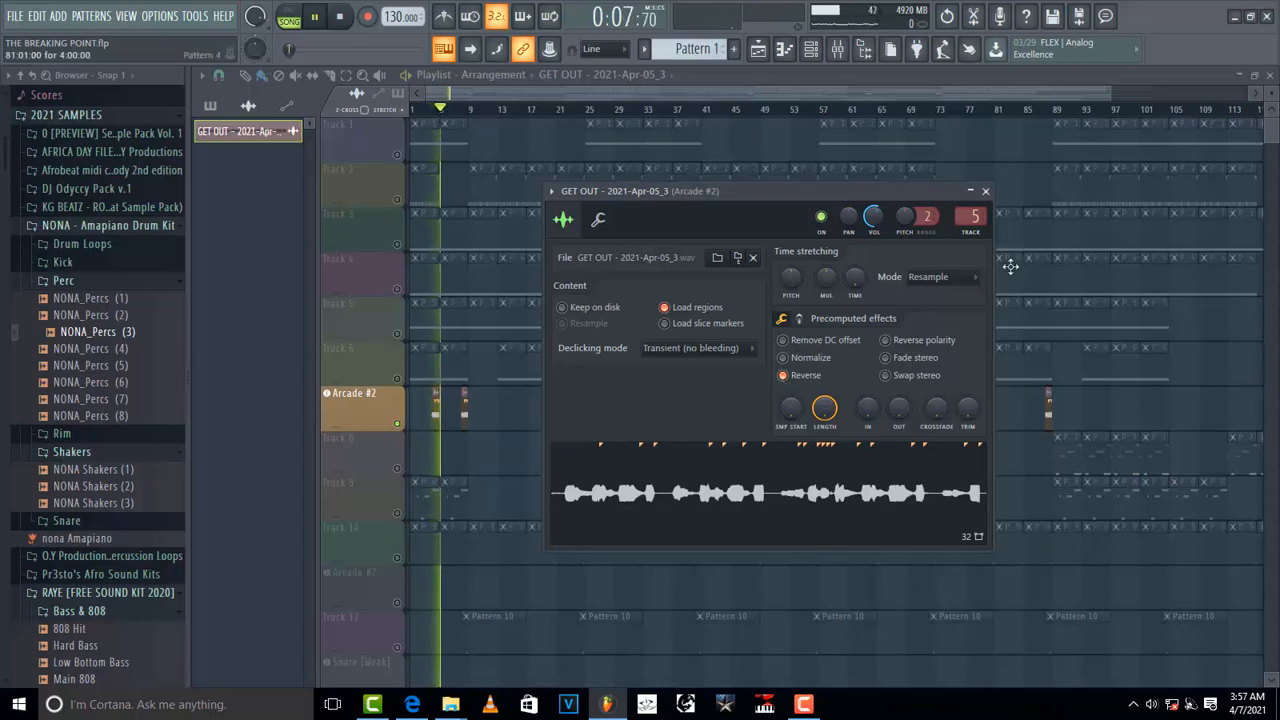
pyautogui.press('space')
pyautogui.click(985, 191)
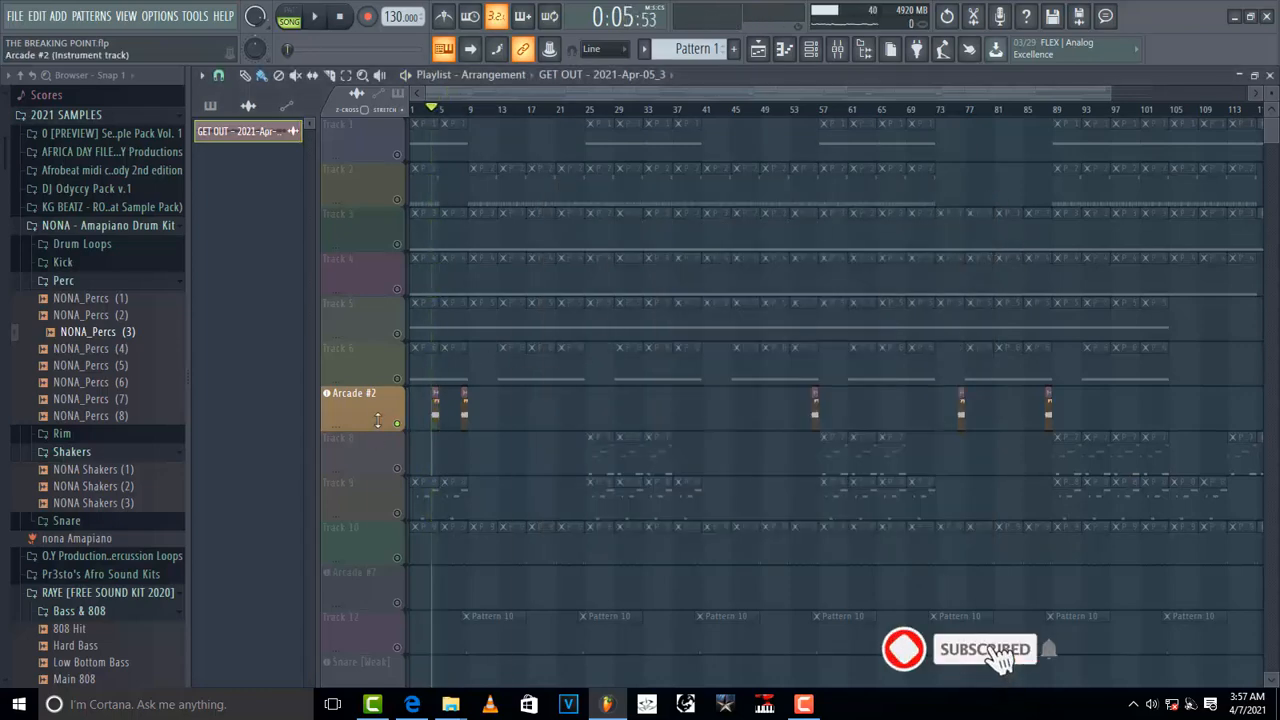
# Step: Unsolo the Arcade #2 track so all playlist tracks sound again
pyautogui.rightClick(377, 422)
pyautogui.click(364, 424)
pyautogui.rightClick(396, 424)
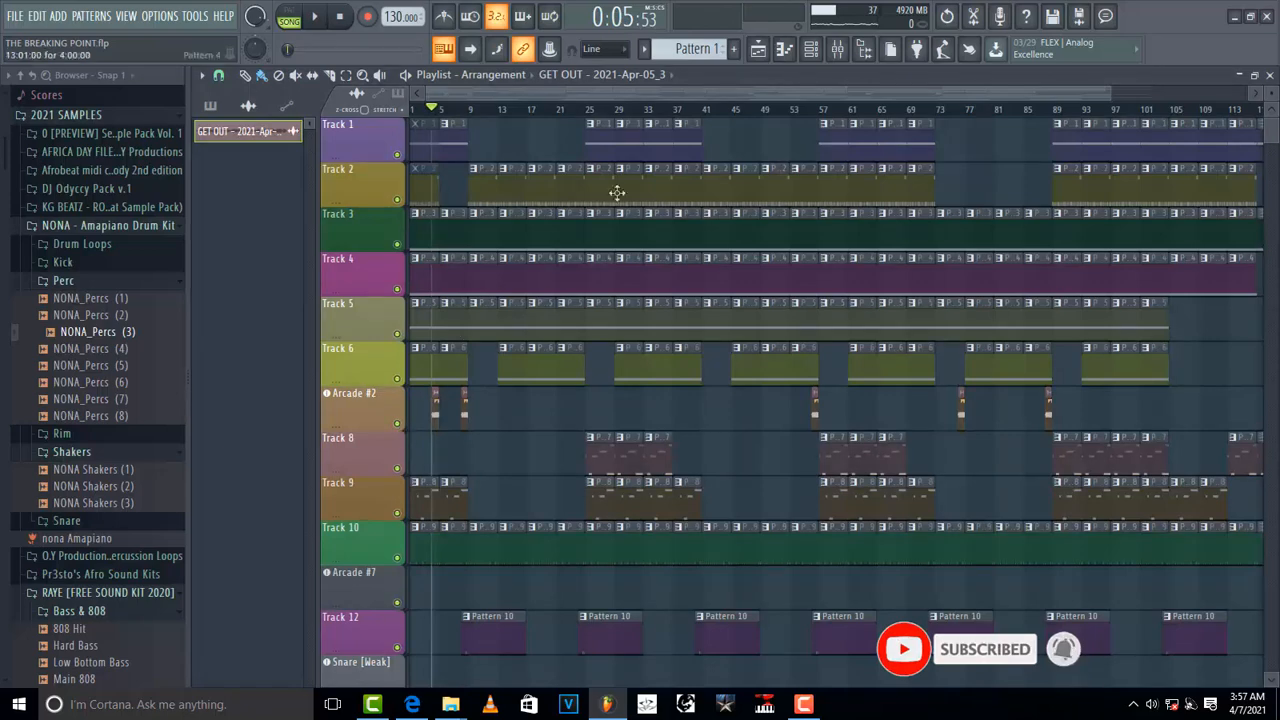
# Step: Open the mixer, briefly toggling the channel rack on and off
pyautogui.click(811, 51)
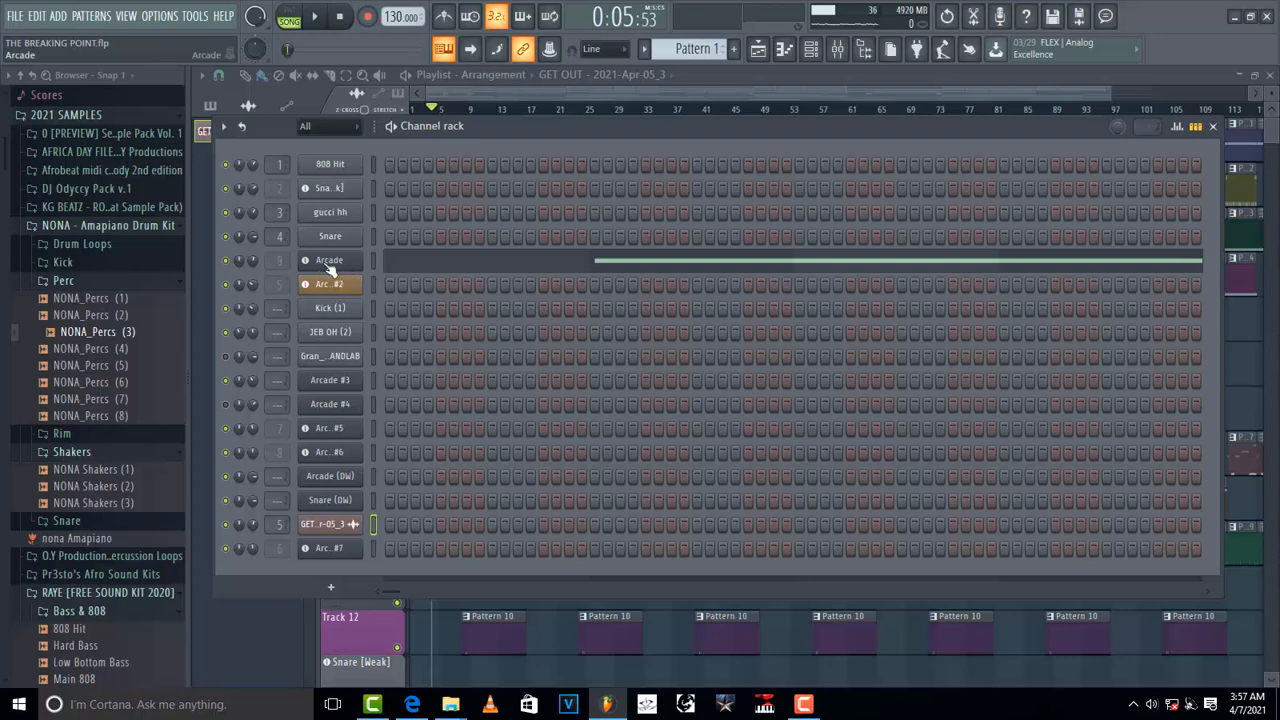
pyautogui.click(815, 51)
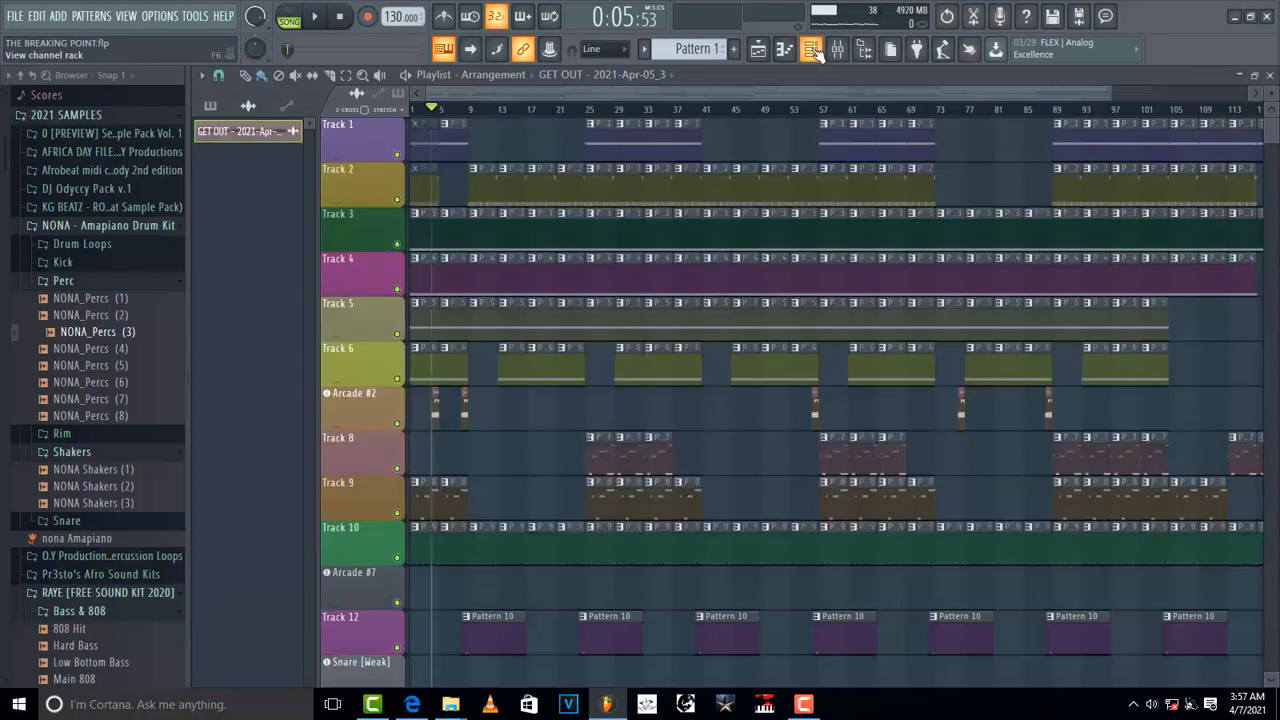
pyautogui.click(840, 51)
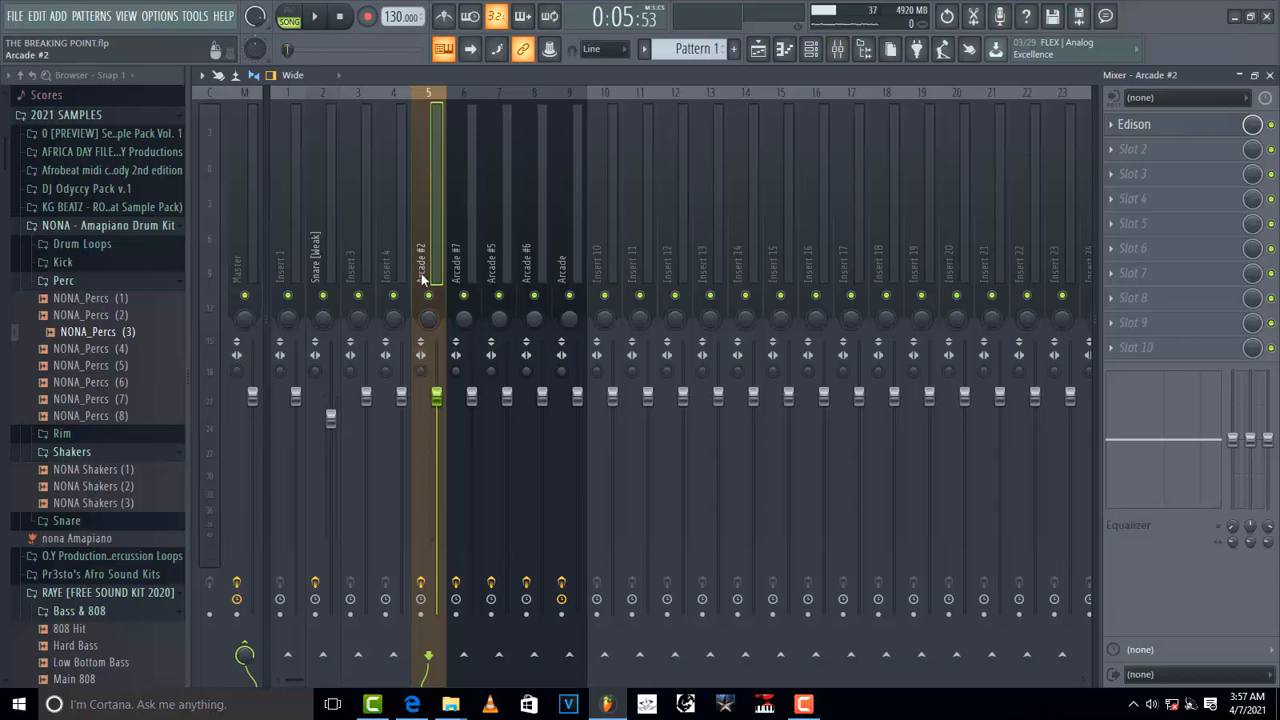
# Step: Switch to pattern mode and play Patterns 3 and 5 while watching the mixer meters
pyautogui.click(290, 20)
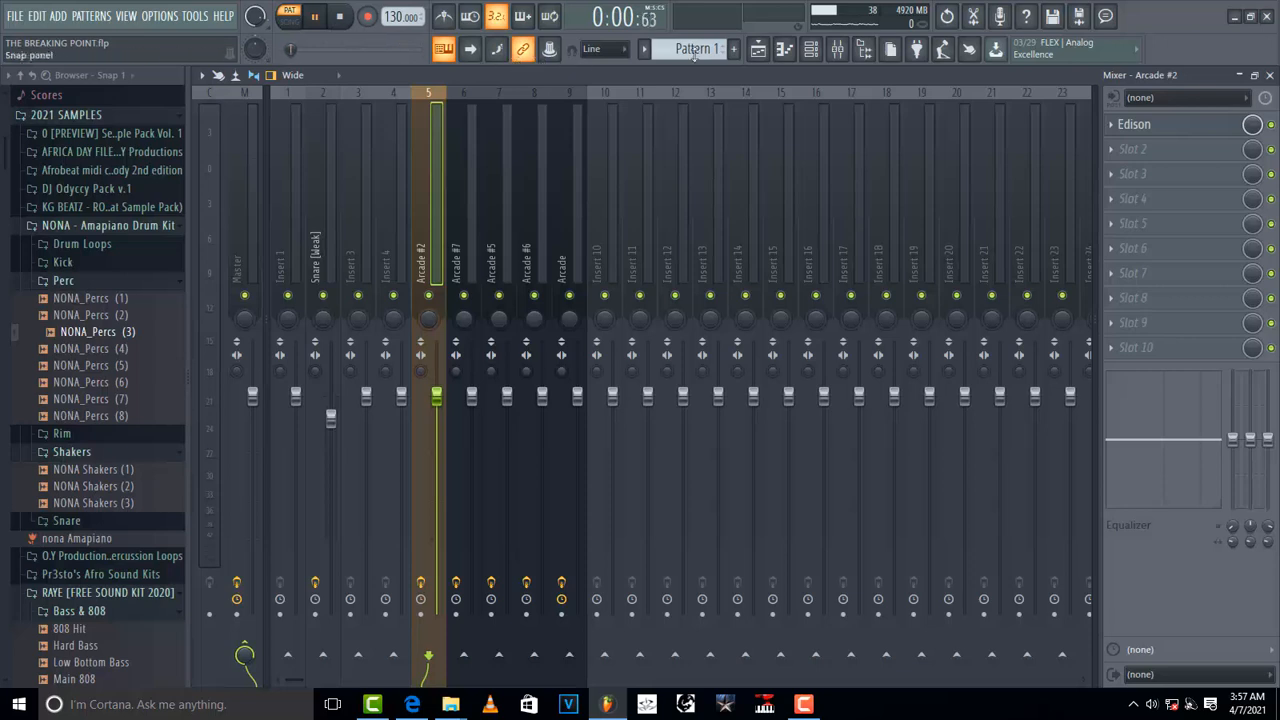
pyautogui.scroll(-3, 695, 52)
pyautogui.press('space')
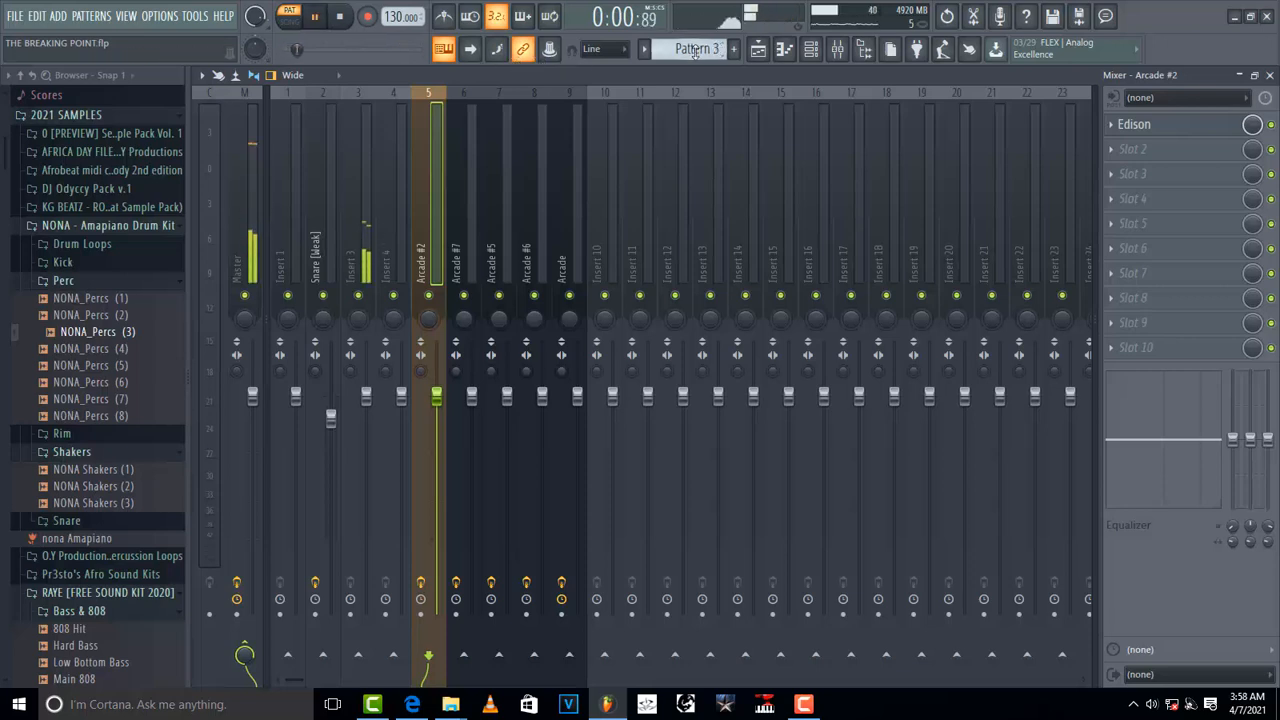
pyautogui.scroll(-1, 695, 52)
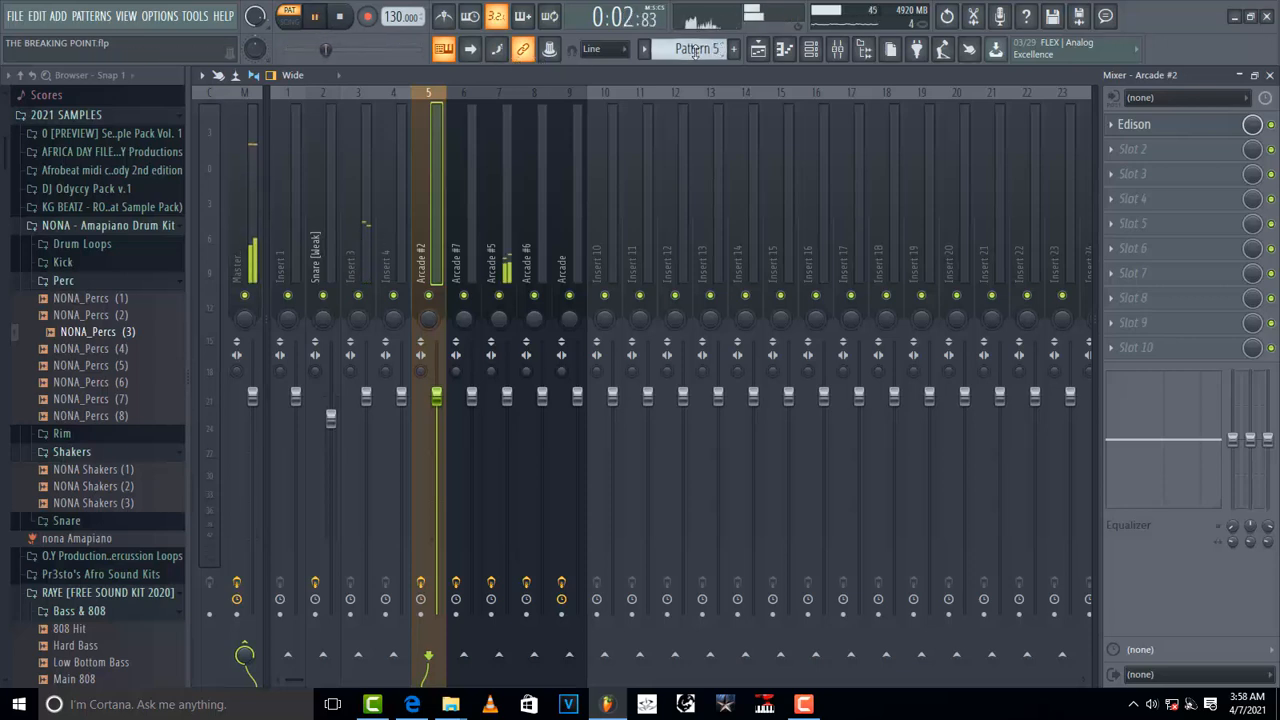
pyautogui.press('space')
# Step: Select the Arcade #5 mixer insert and play the pattern
pyautogui.click(492, 258)
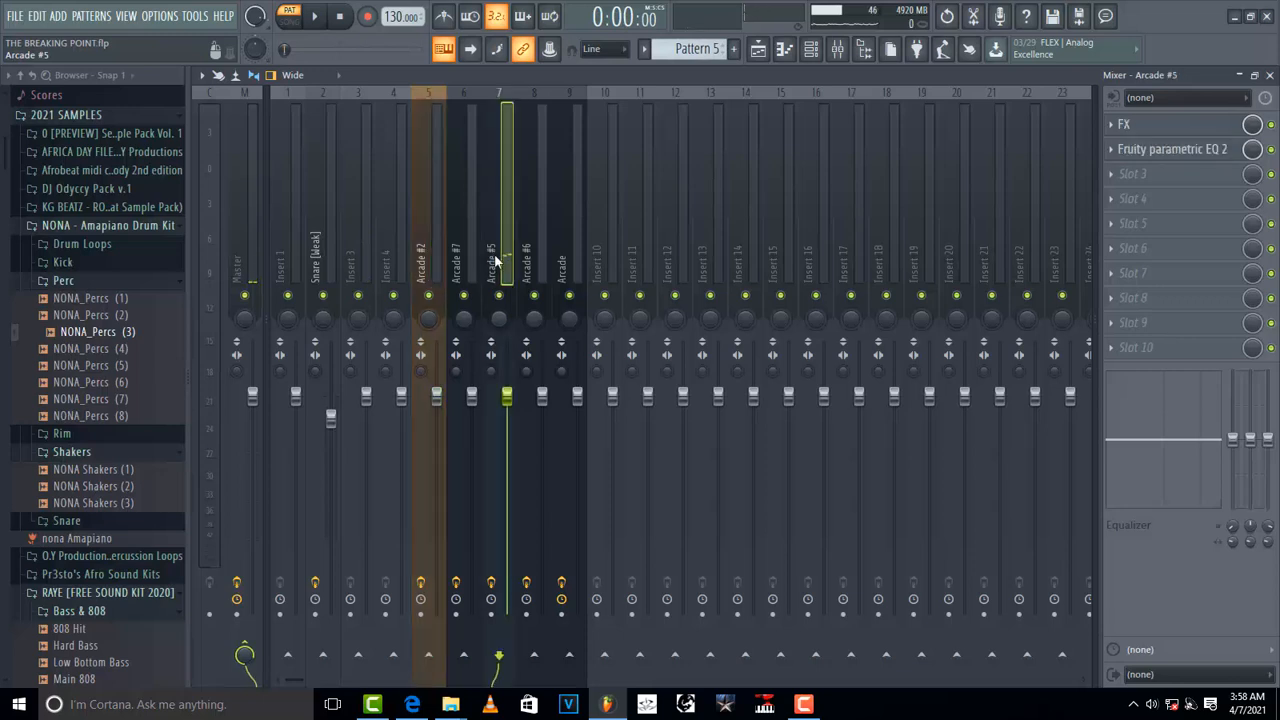
pyautogui.press('space')
pyautogui.press('space')
# Step: Open the Effector plugin on the Arcade #5 insert, move its window aside, preview the pattern, and reopen it
pyautogui.click(1158, 128)
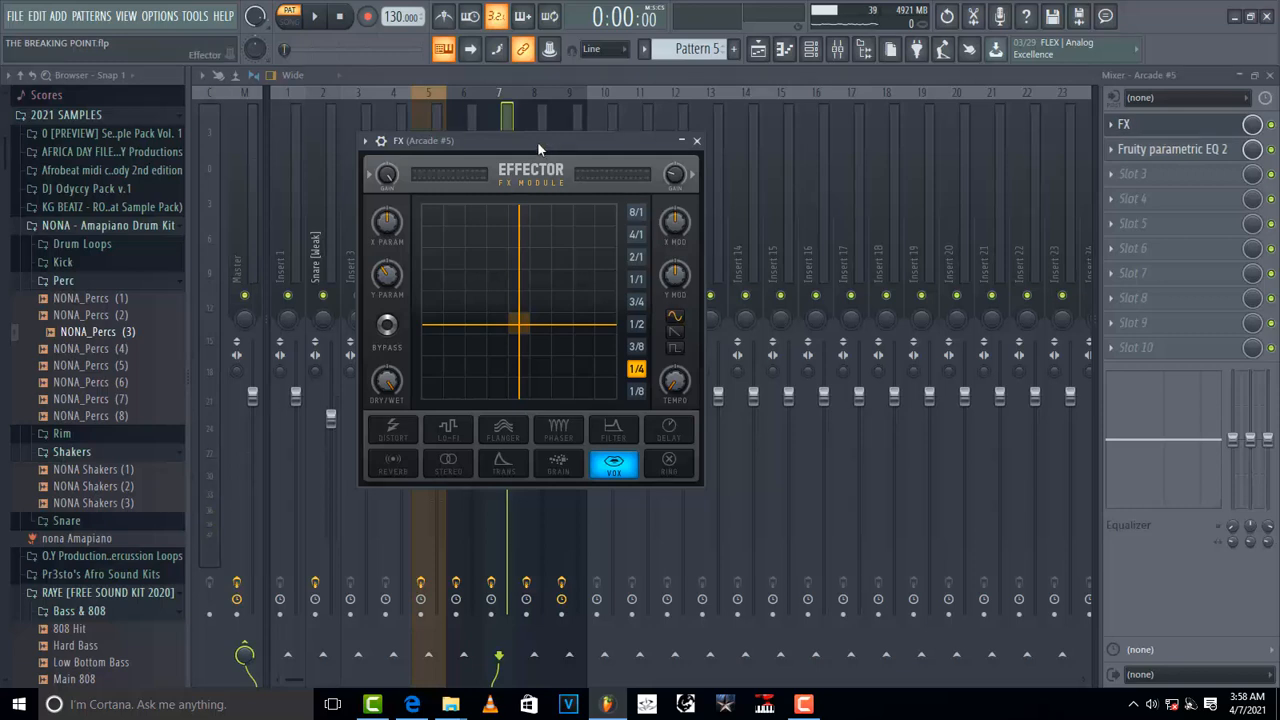
pyautogui.moveTo(537, 141); pyautogui.dragTo(842, 126)
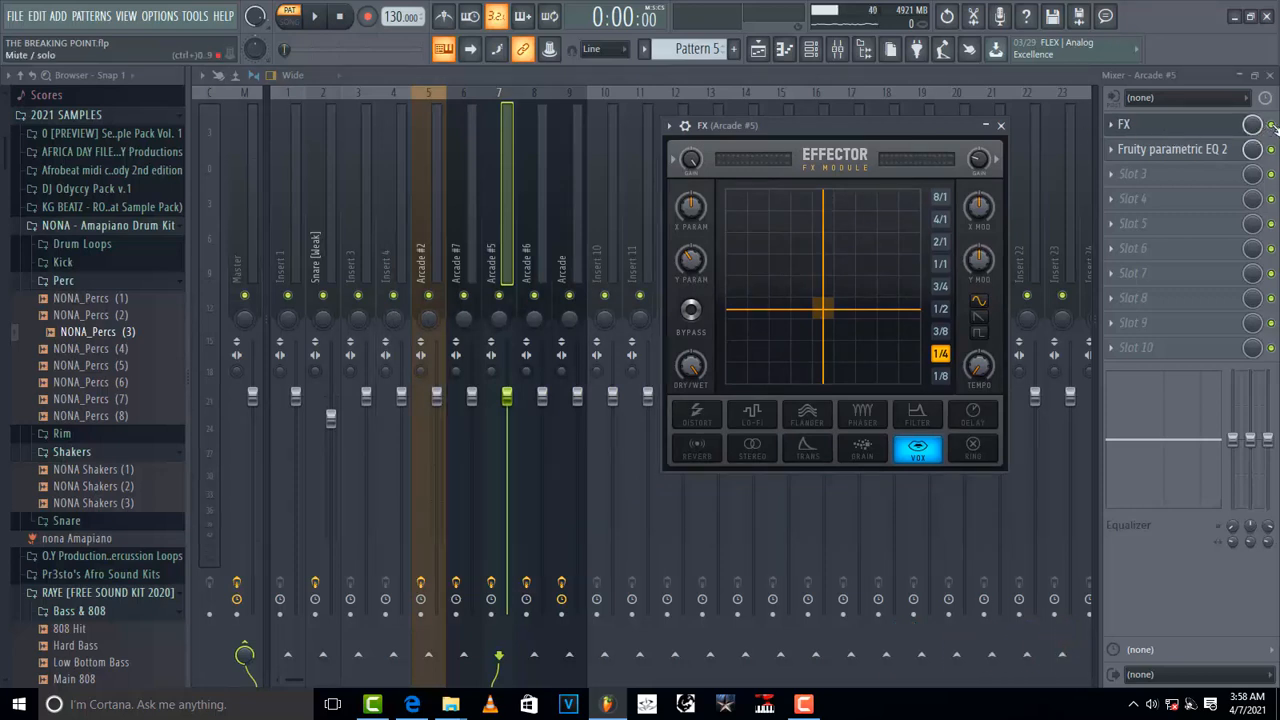
pyautogui.press('space')
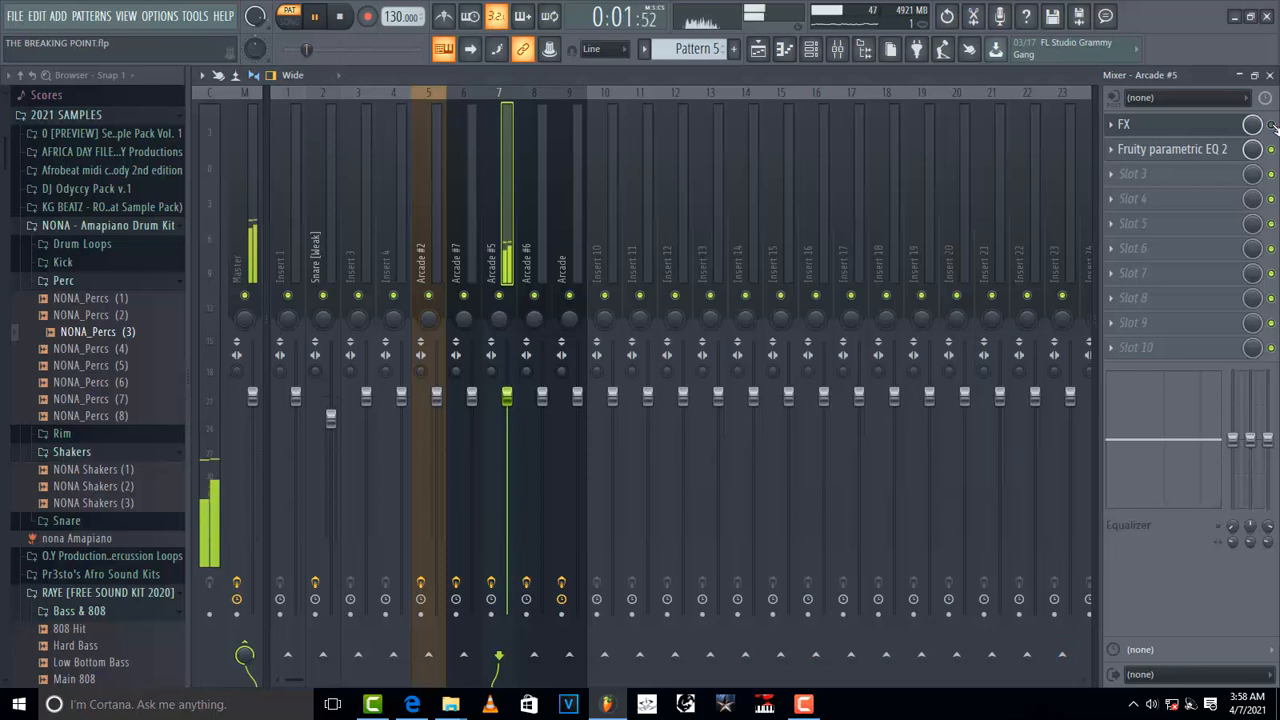
pyautogui.press('space')
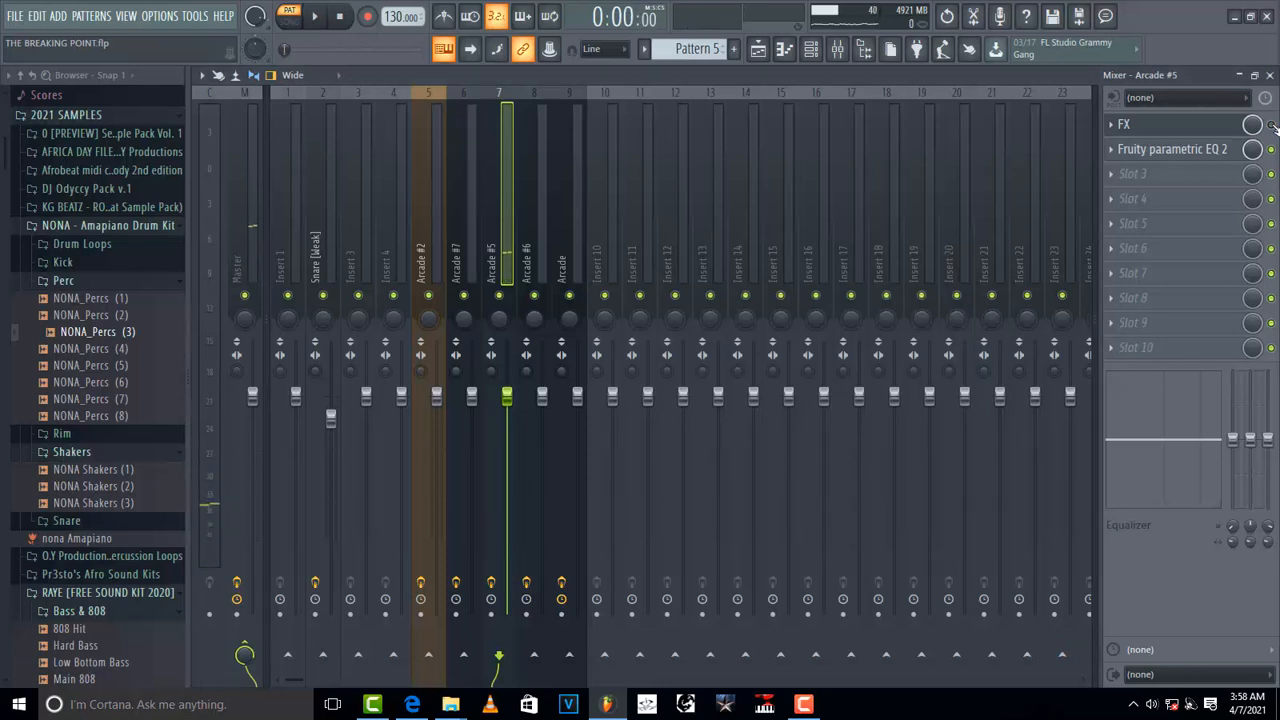
pyautogui.click(1204, 140)
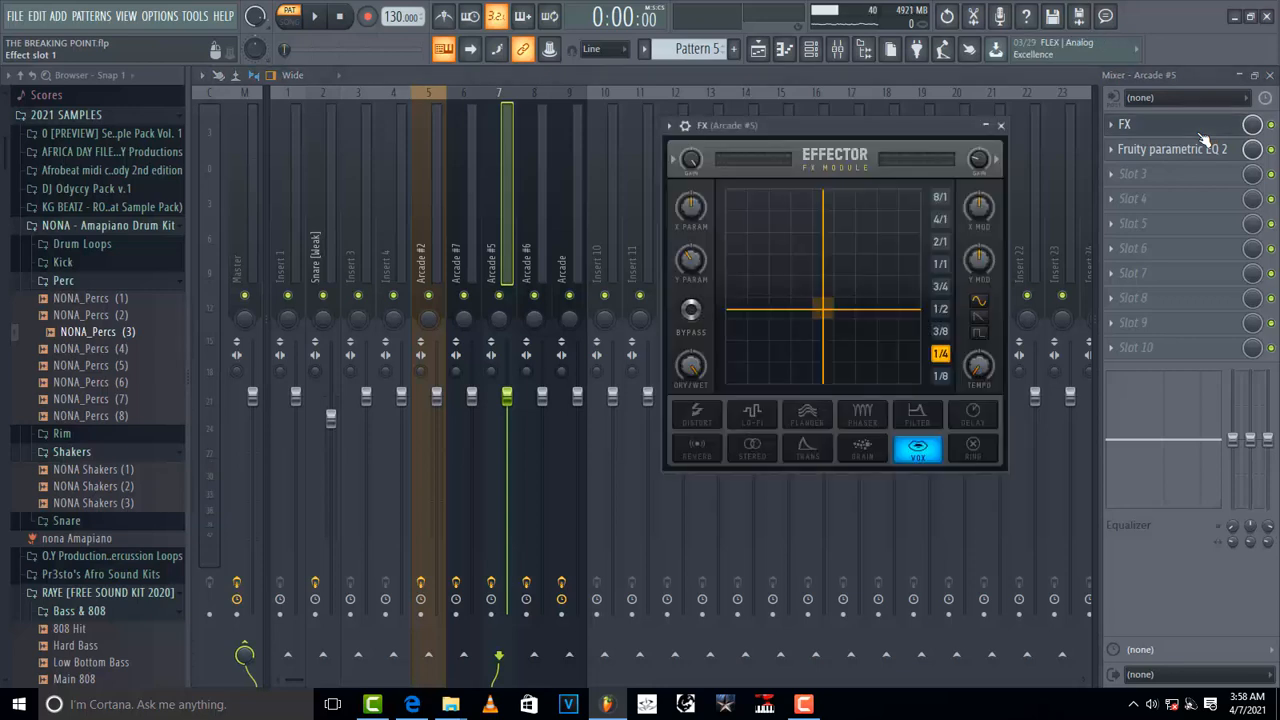
# Step: Preview the pattern through the Effector, then close it and open the Fruity parametric EQ 2 on the Arcade #5 insert
pyautogui.press('space')
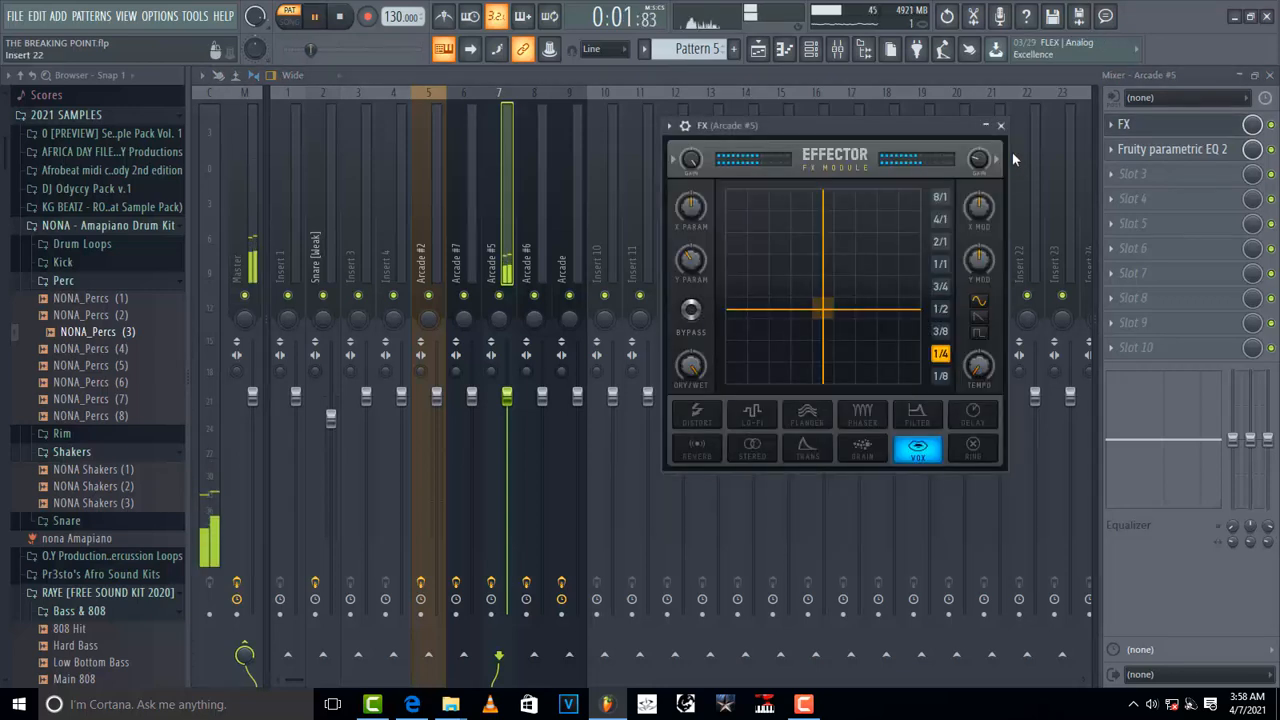
pyautogui.press('space')
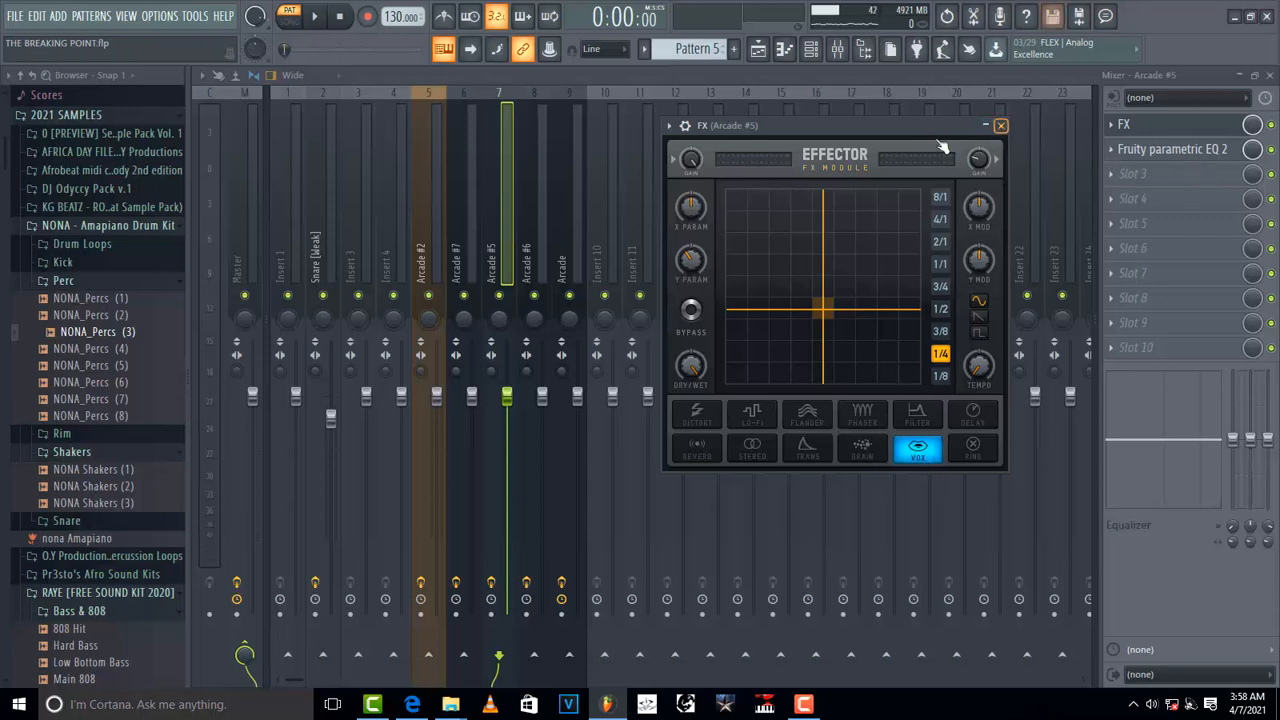
pyautogui.click(1001, 129)
pyautogui.click(1173, 152)
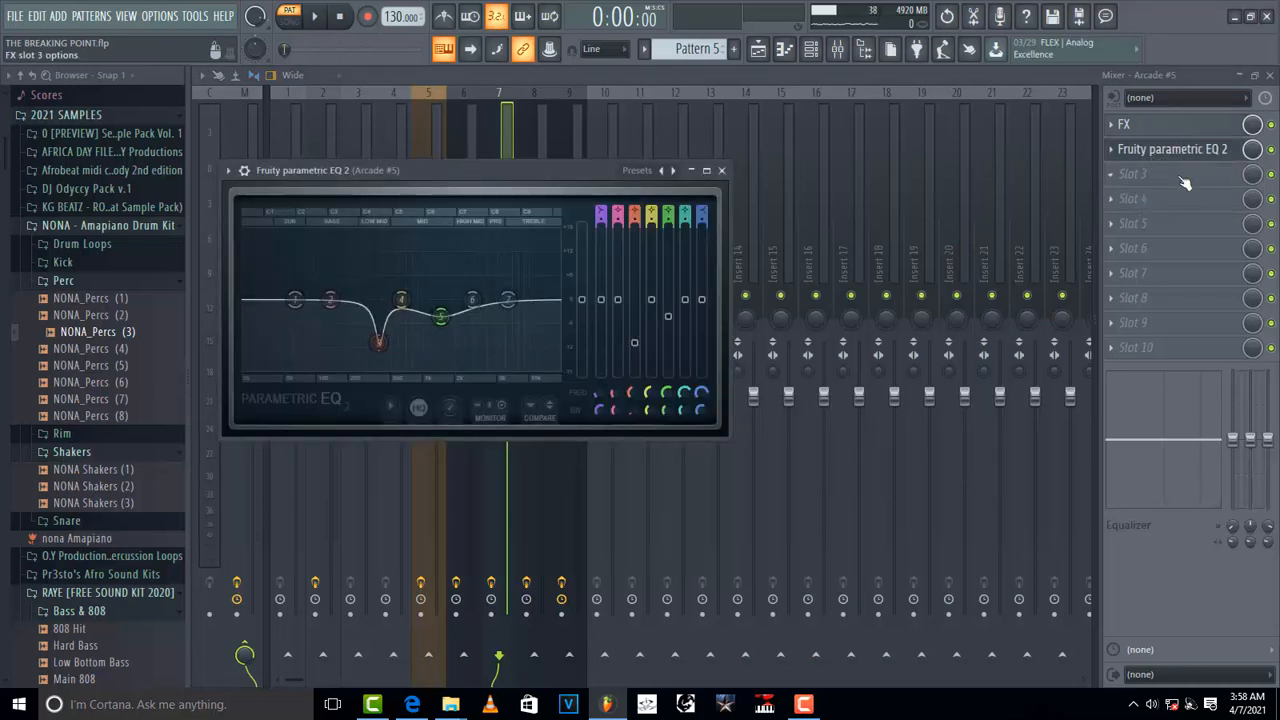
# Step: Nudge the EQ's band 3 cut around 393 Hz slightly and preview the pattern
pyautogui.moveTo(383, 349); pyautogui.dragTo(386, 354)
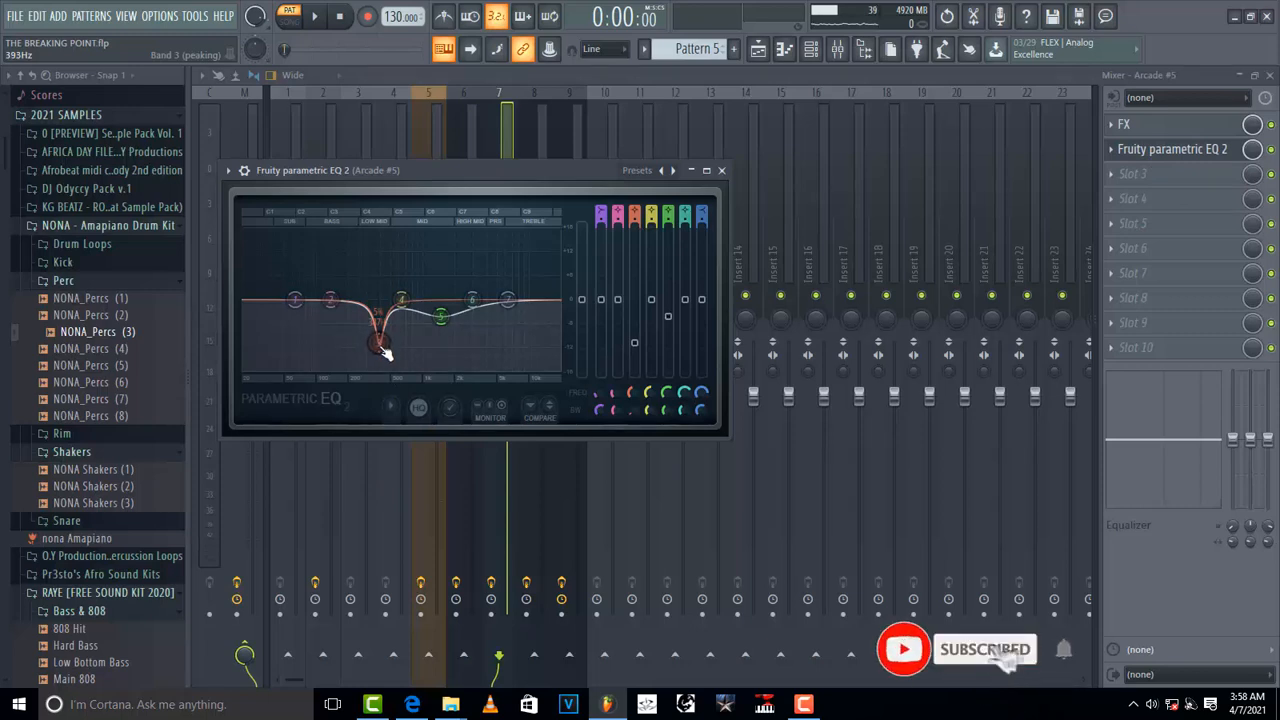
pyautogui.press('space')
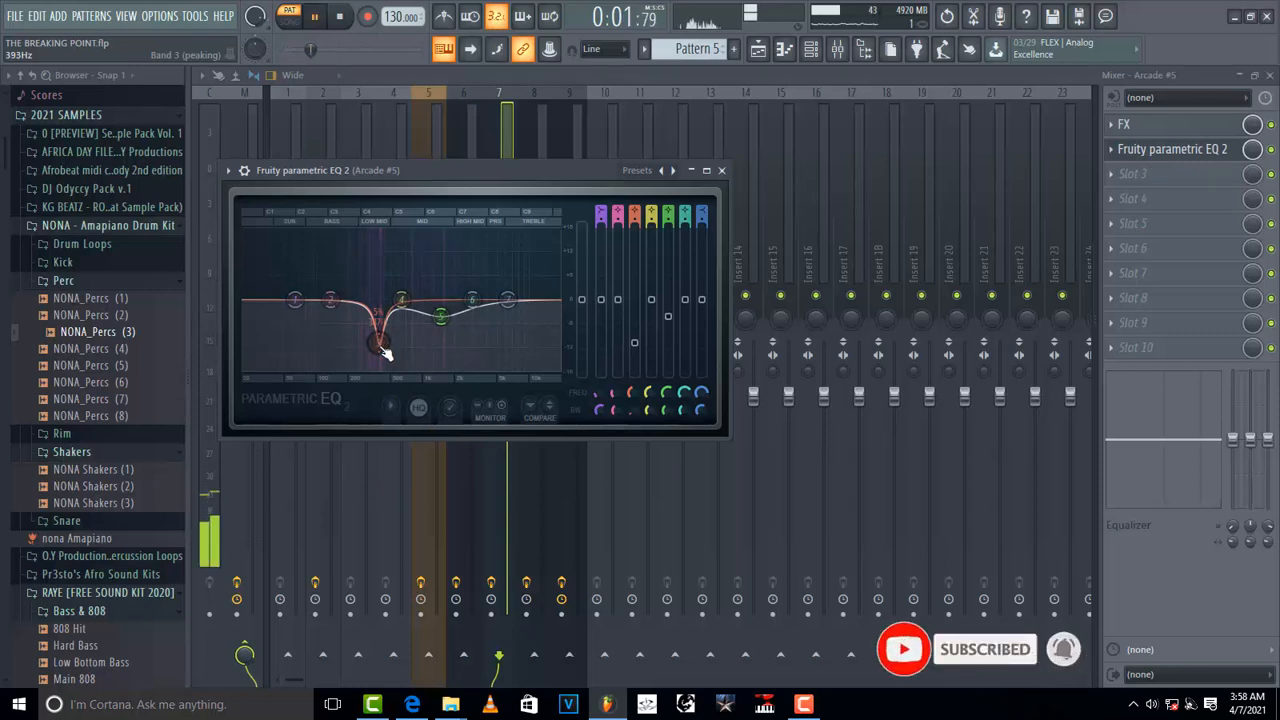
pyautogui.press('space')
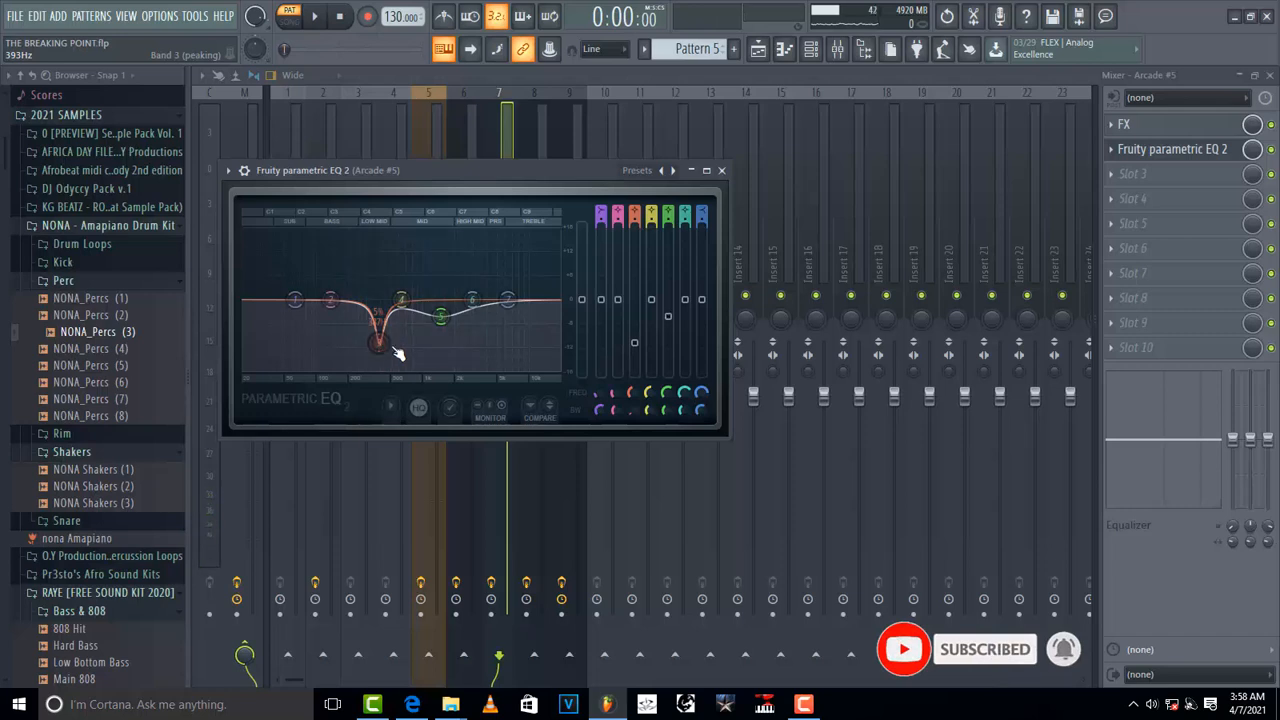
# Step: Sweep band 3's gain up into a boost and back down to a cut, previewing the pattern each time
pyautogui.click(635, 344)
pyautogui.moveTo(634, 342); pyautogui.dragTo(634, 237)
pyautogui.press('space')
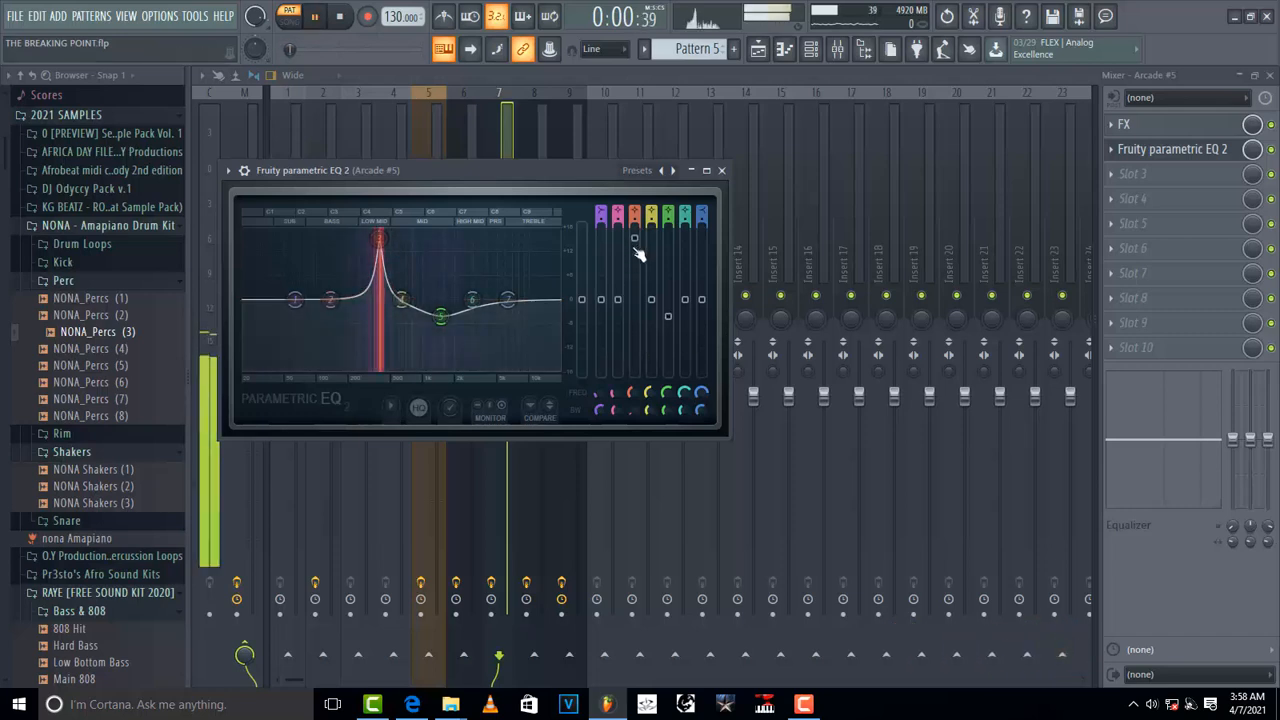
pyautogui.press('space')
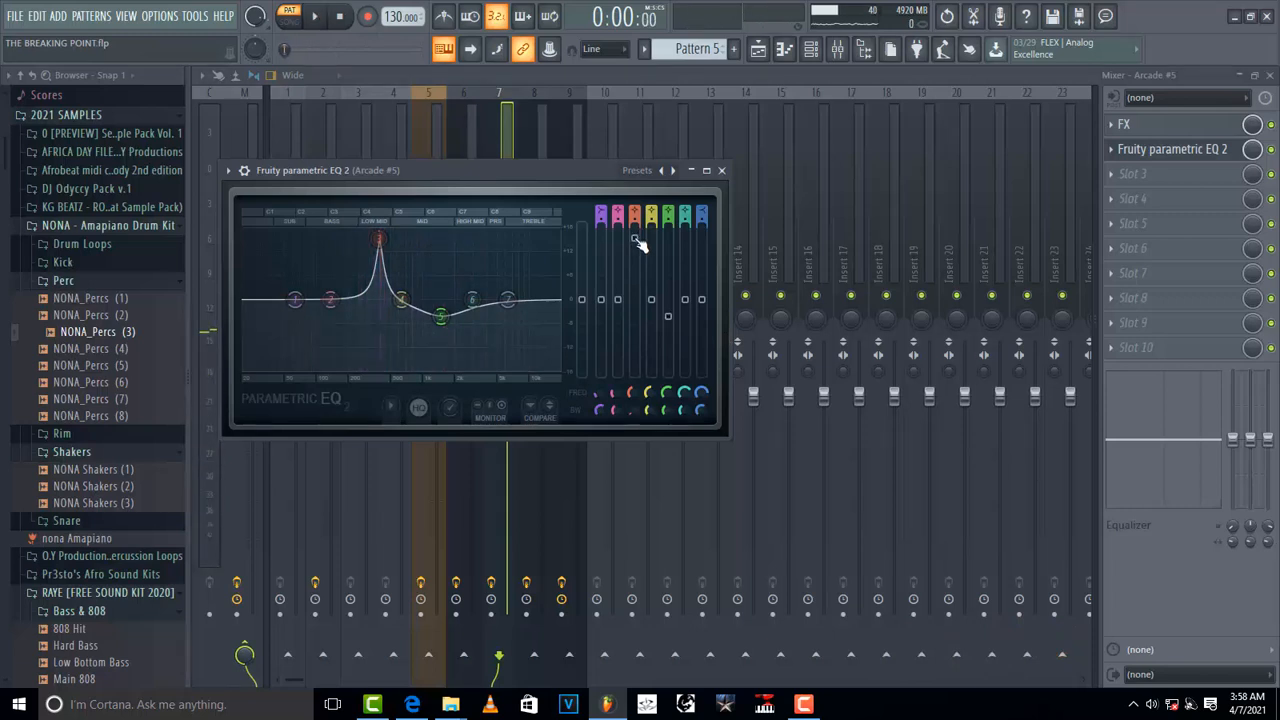
pyautogui.moveTo(636, 240); pyautogui.dragTo(636, 342)
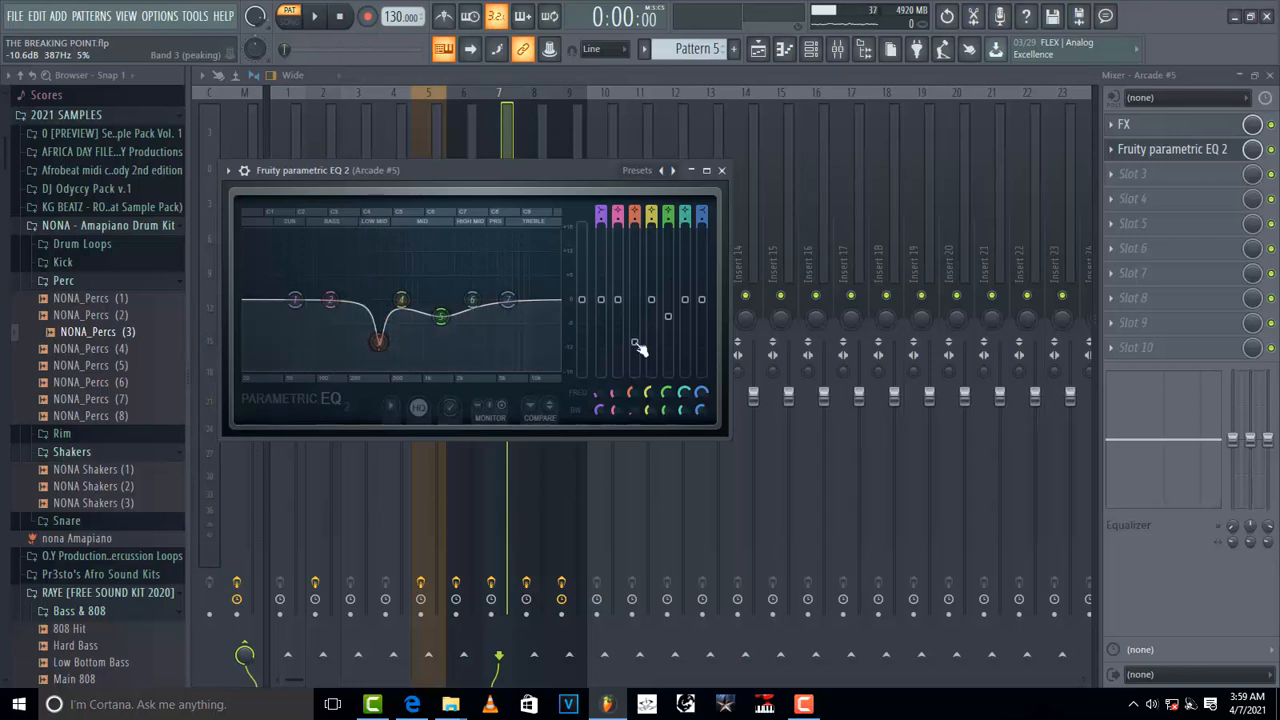
pyautogui.press('space')
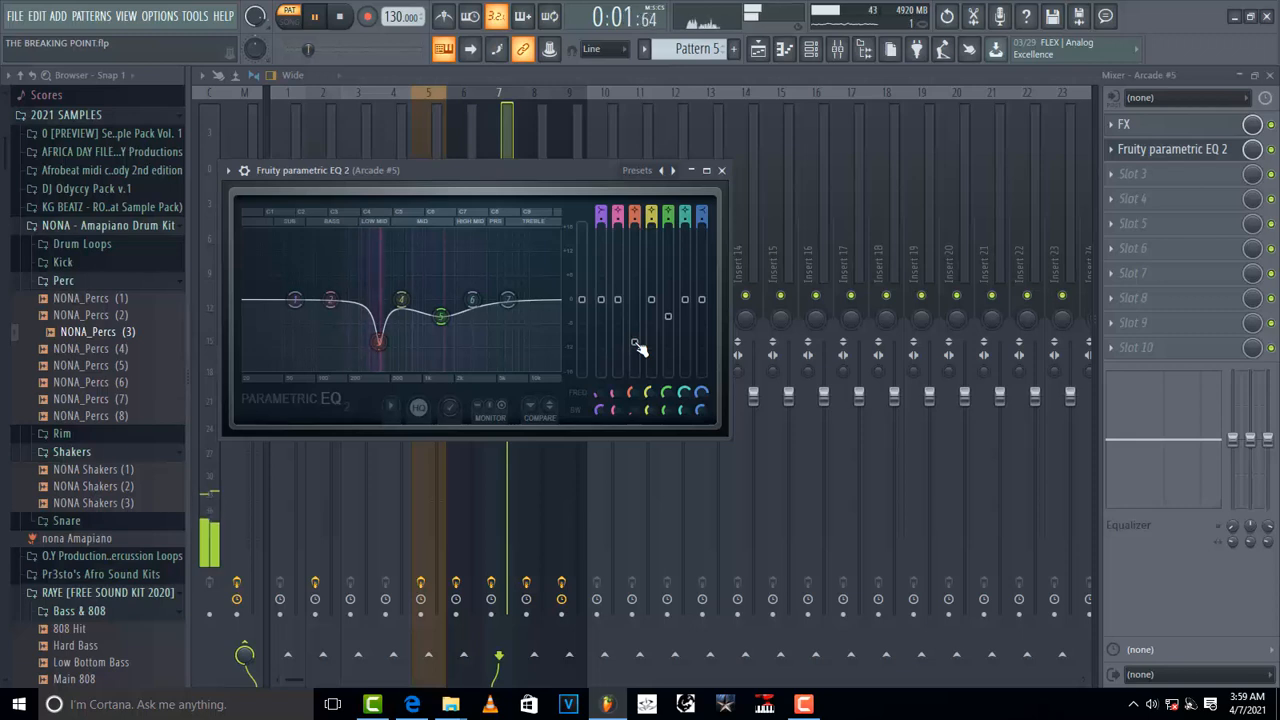
pyautogui.press('space')
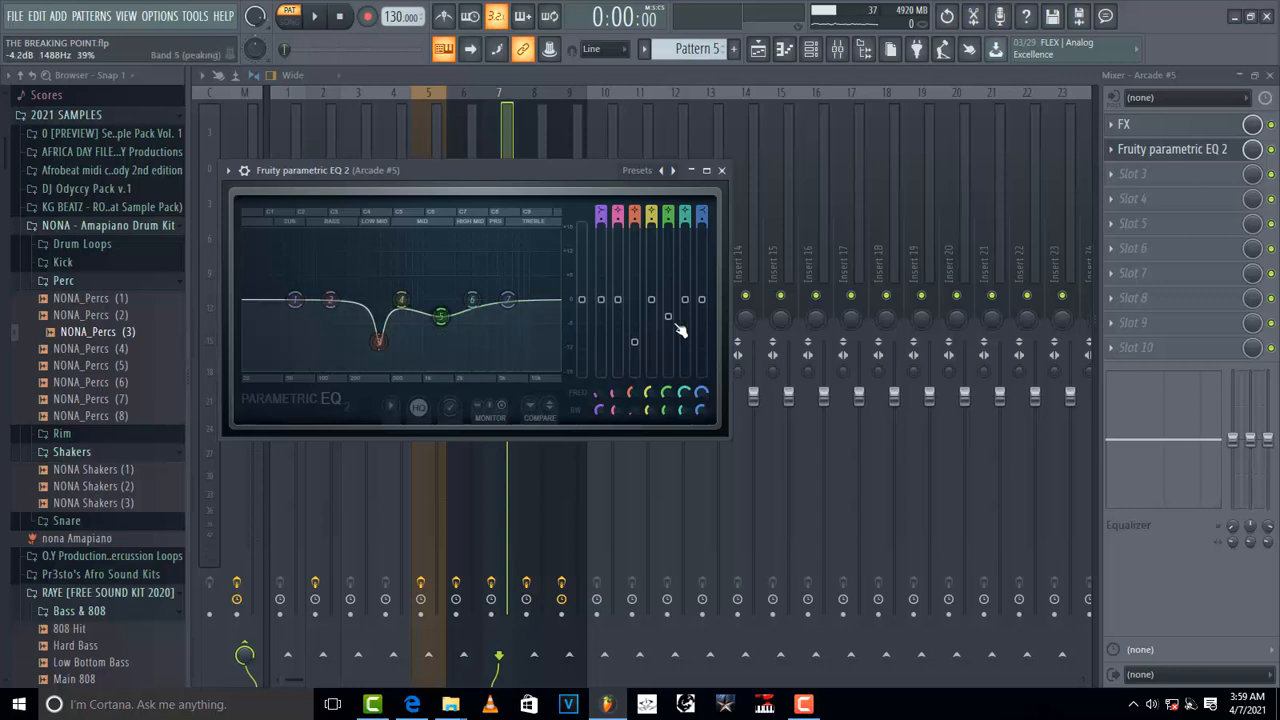
# Step: Raise band 5's gain slightly, preview the pattern several times, and close the EQ
pyautogui.moveTo(668, 320)
pyautogui.mouseDown()
pyautogui.moveTo(675, 256)
pyautogui.moveTo(668, 314)
pyautogui.mouseUp()
pyautogui.press('space')
pyautogui.press('space')
pyautogui.press('space')
pyautogui.press('space')
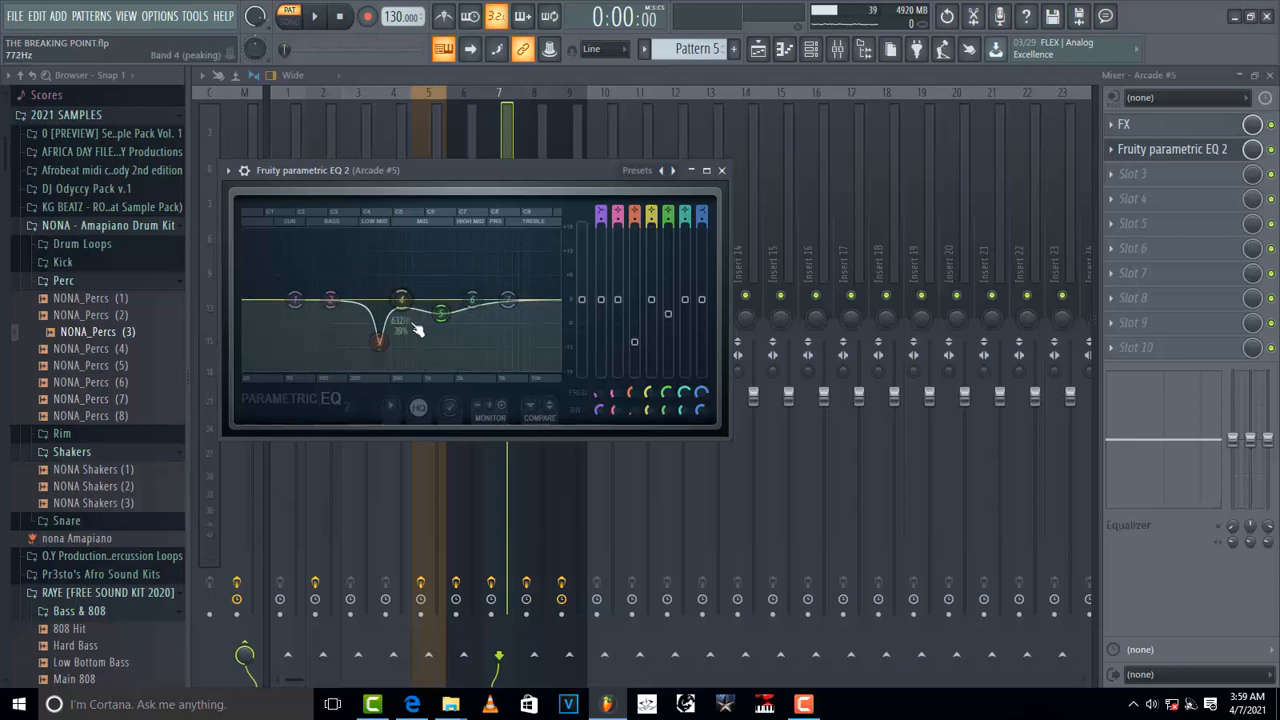
pyautogui.click(721, 170)
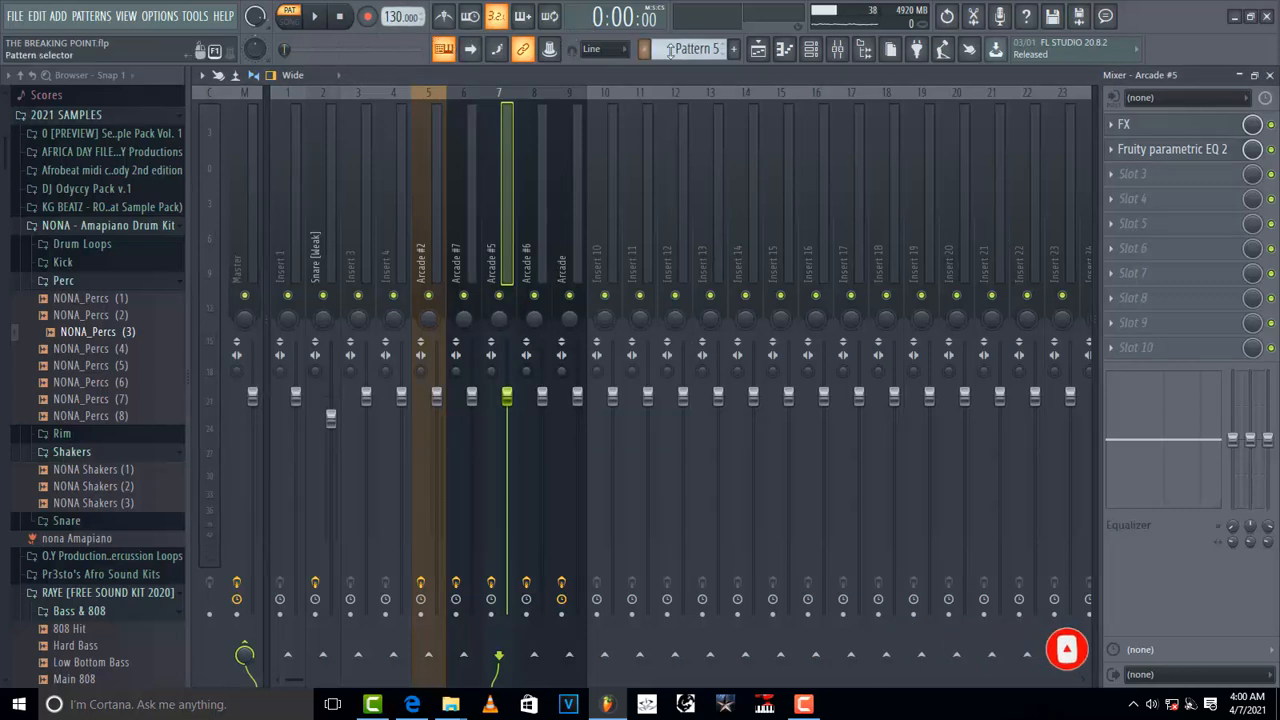
# Step: Switch to Pattern 6 and play it while watching the mixer meters
pyautogui.press('space')
pyautogui.scroll(-1, 661, 52)
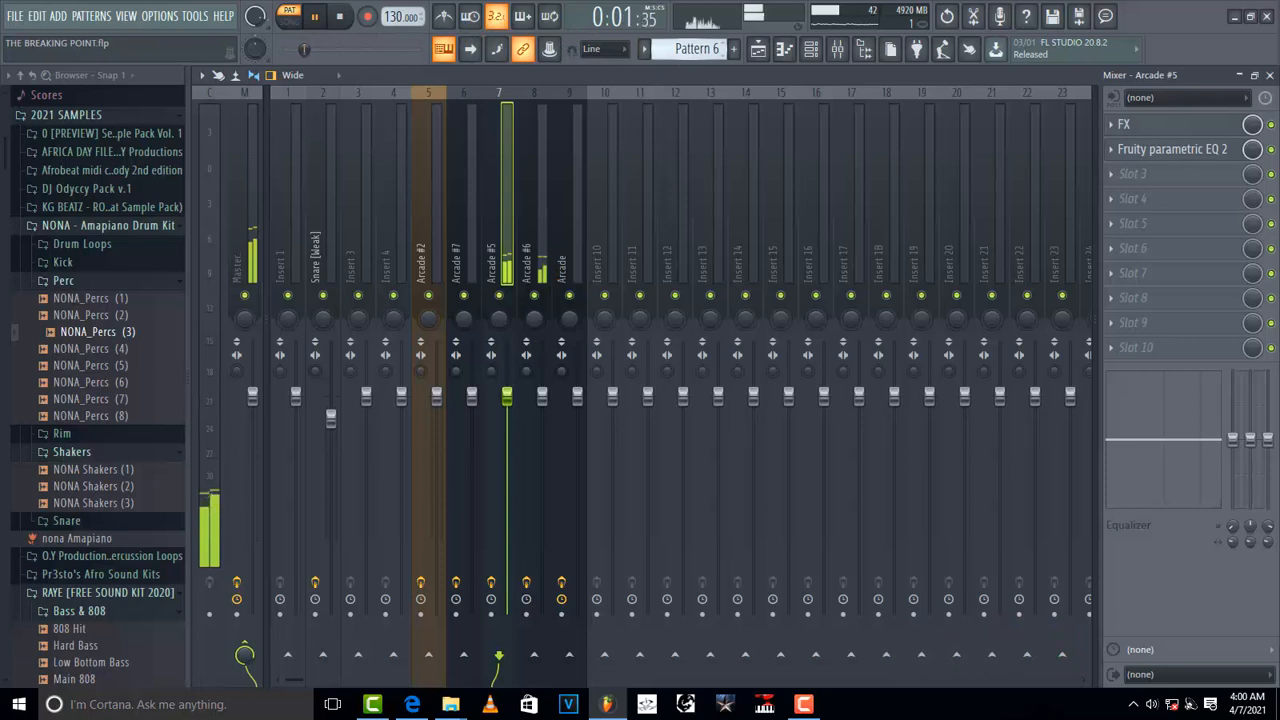
pyautogui.press('space')
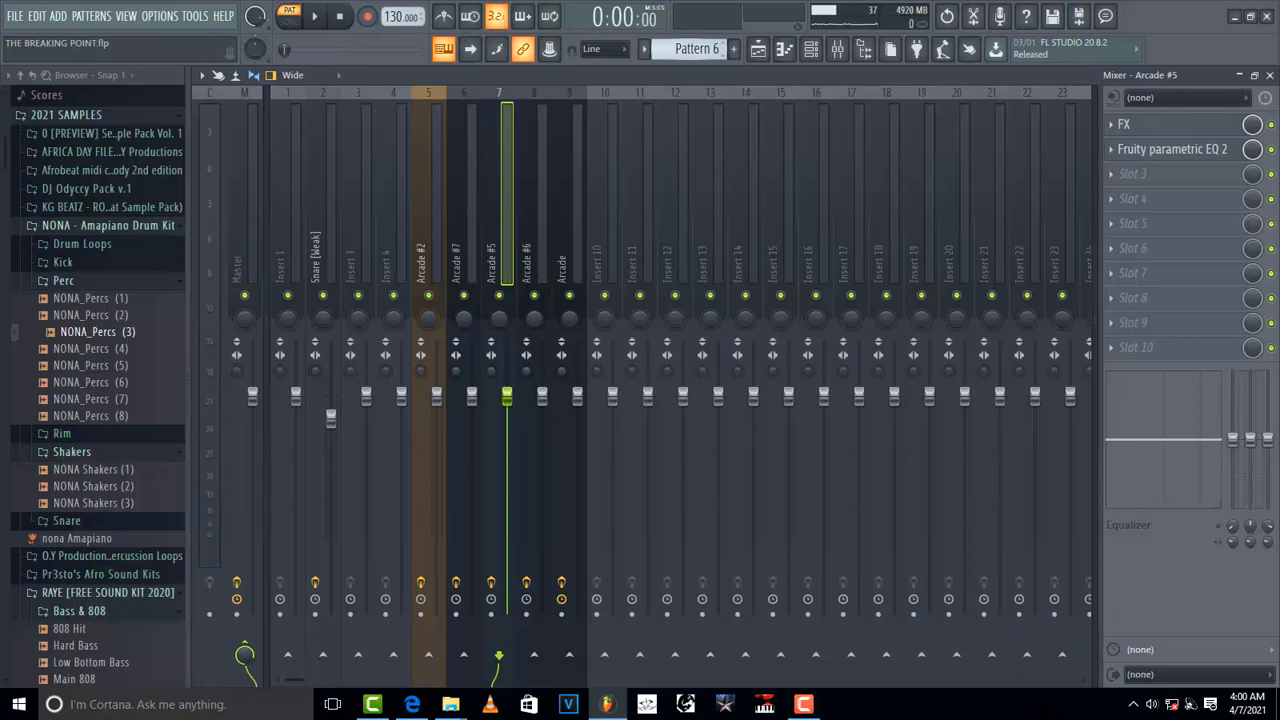
pyautogui.press('space')
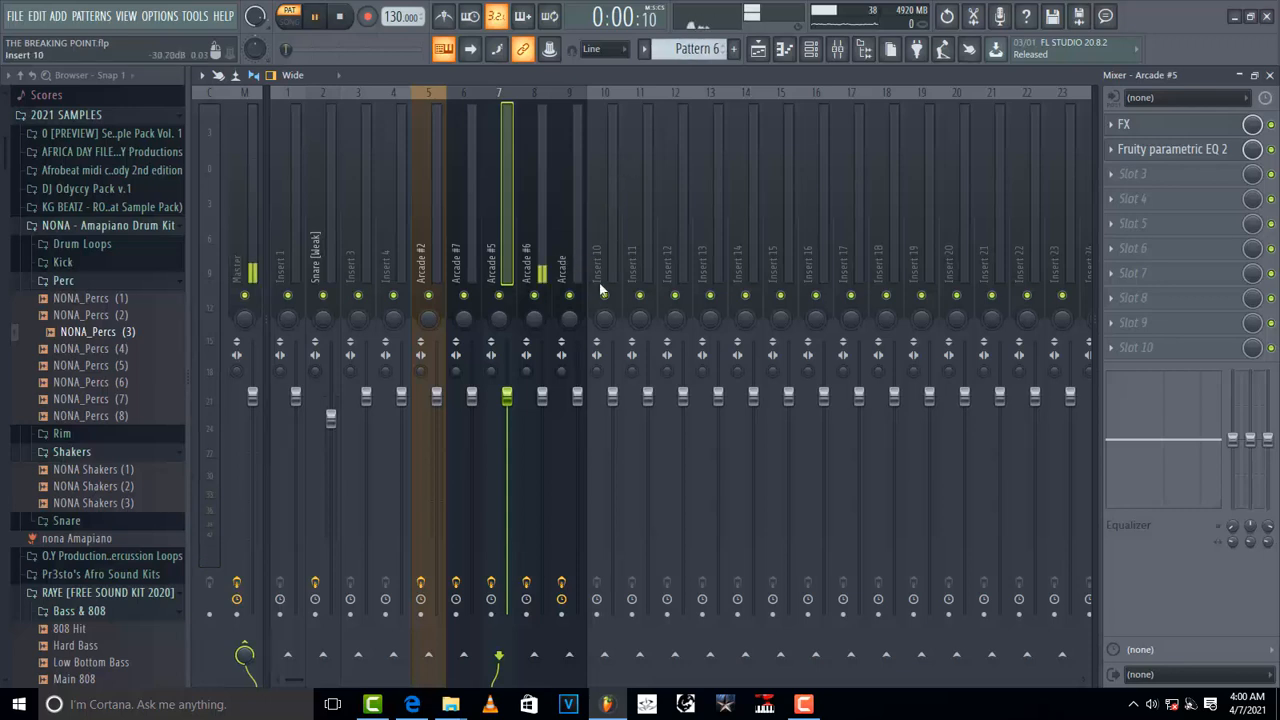
pyautogui.press('space')
# Step: Select the Arcade #6 insert and open its Effector plugin while previewing Pattern 6
pyautogui.click(540, 240)
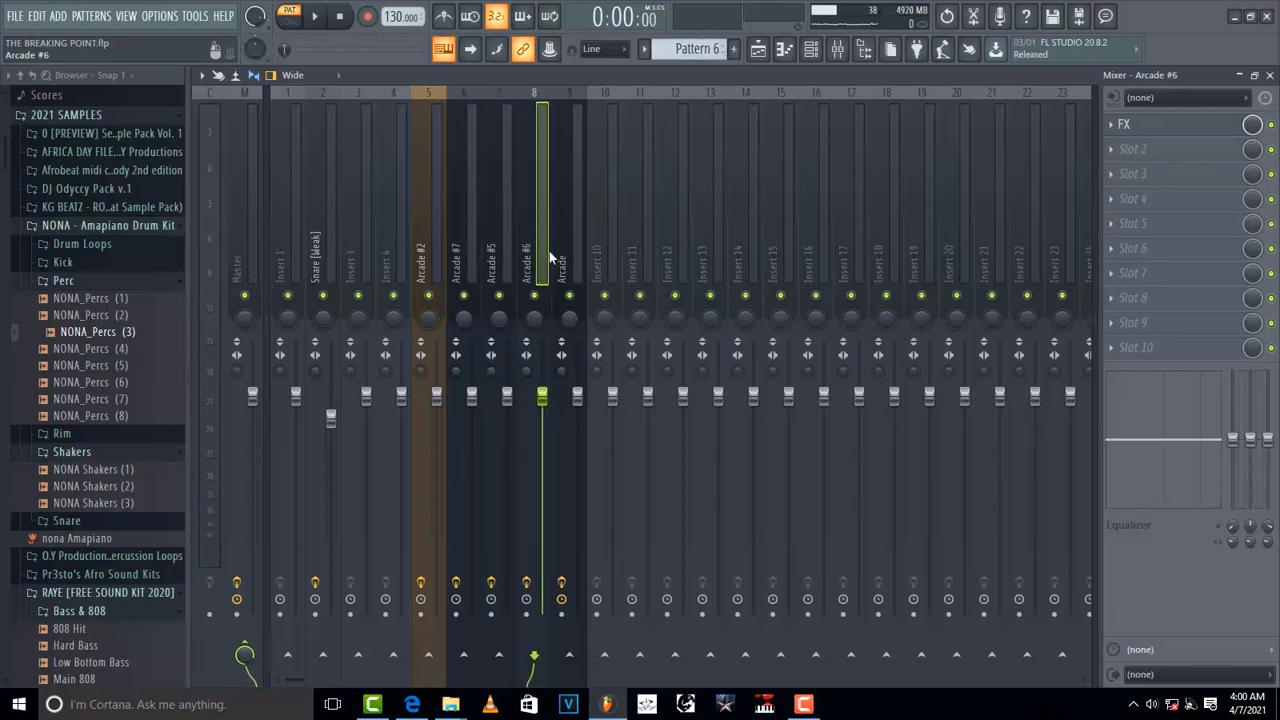
pyautogui.click(1185, 125)
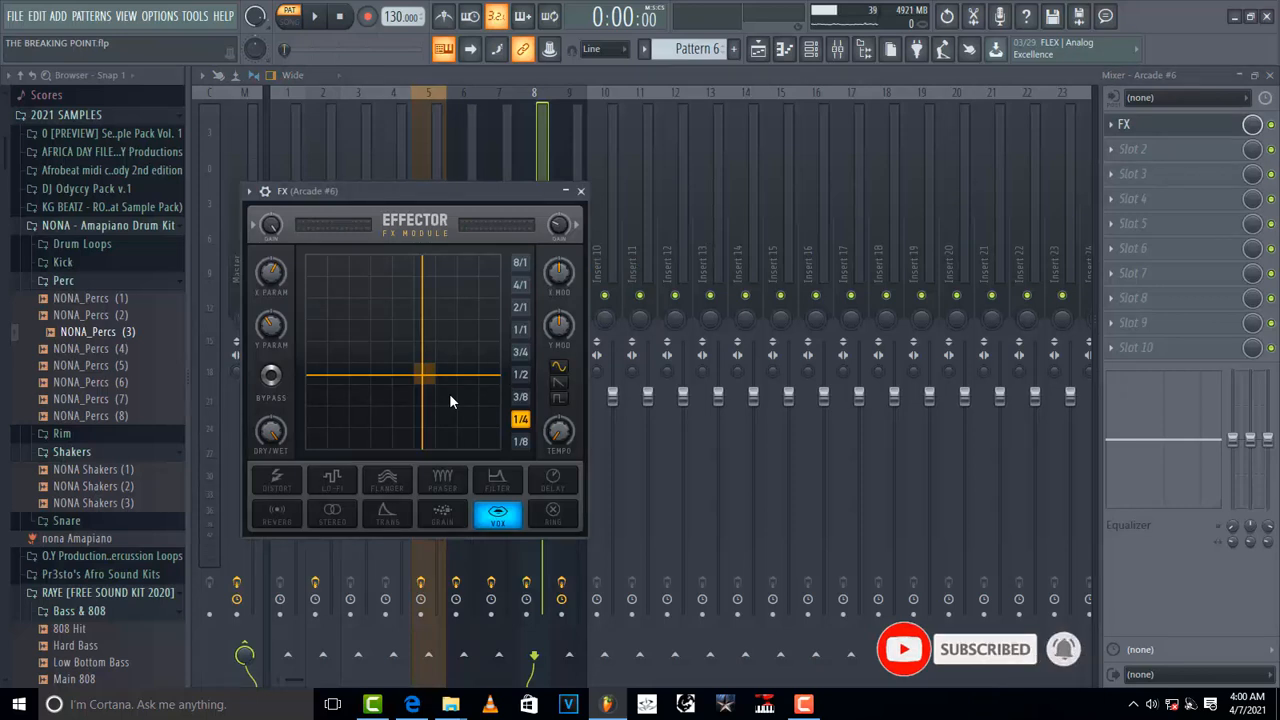
pyautogui.press('space')
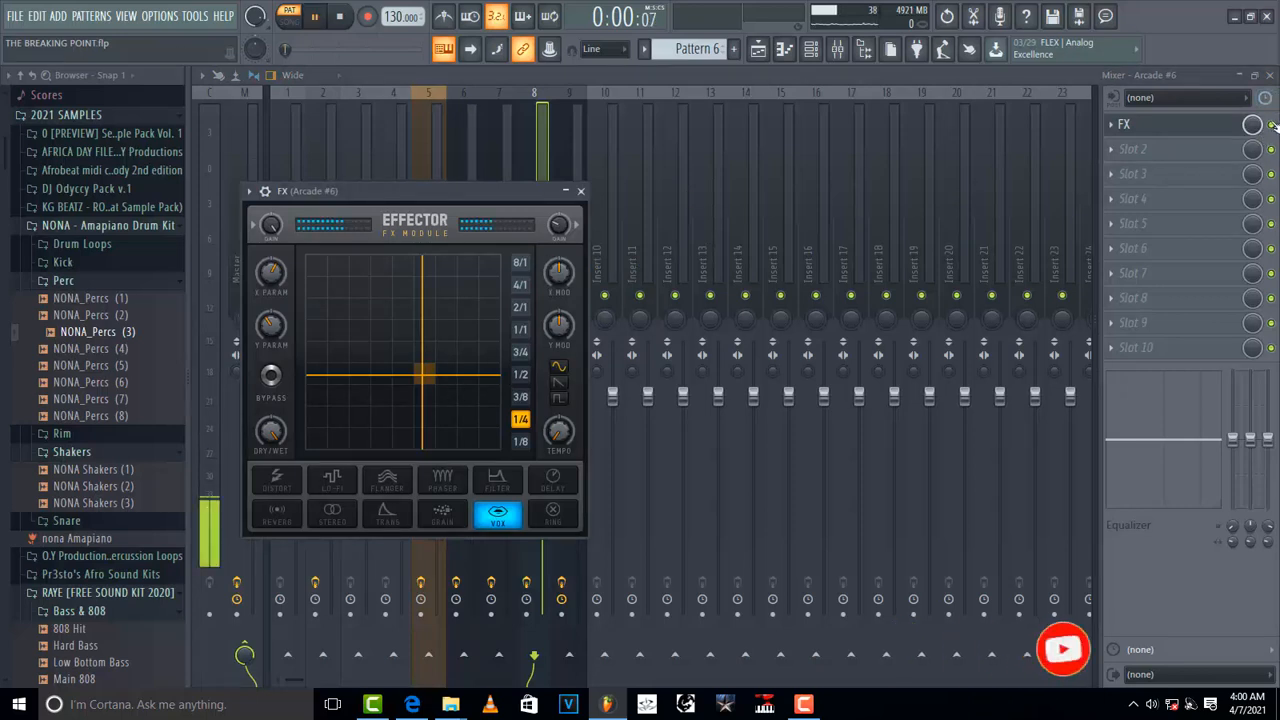
pyautogui.press('space')
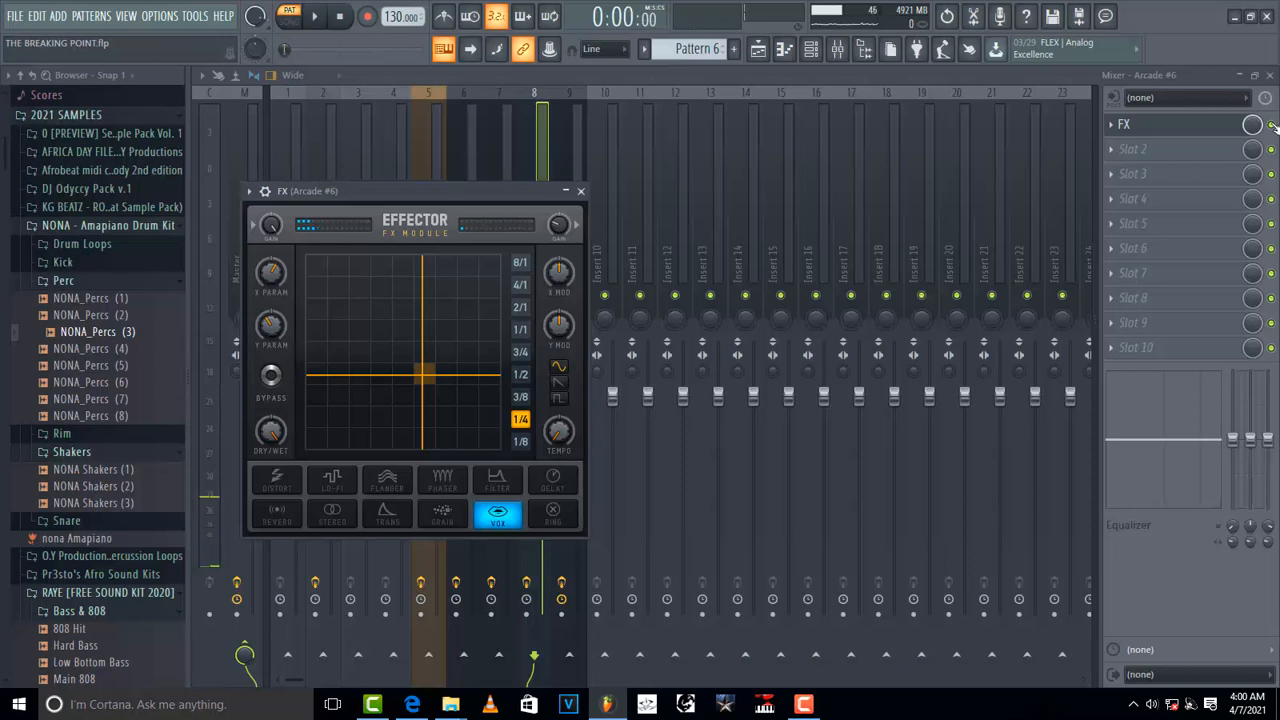
pyautogui.press('Escape')
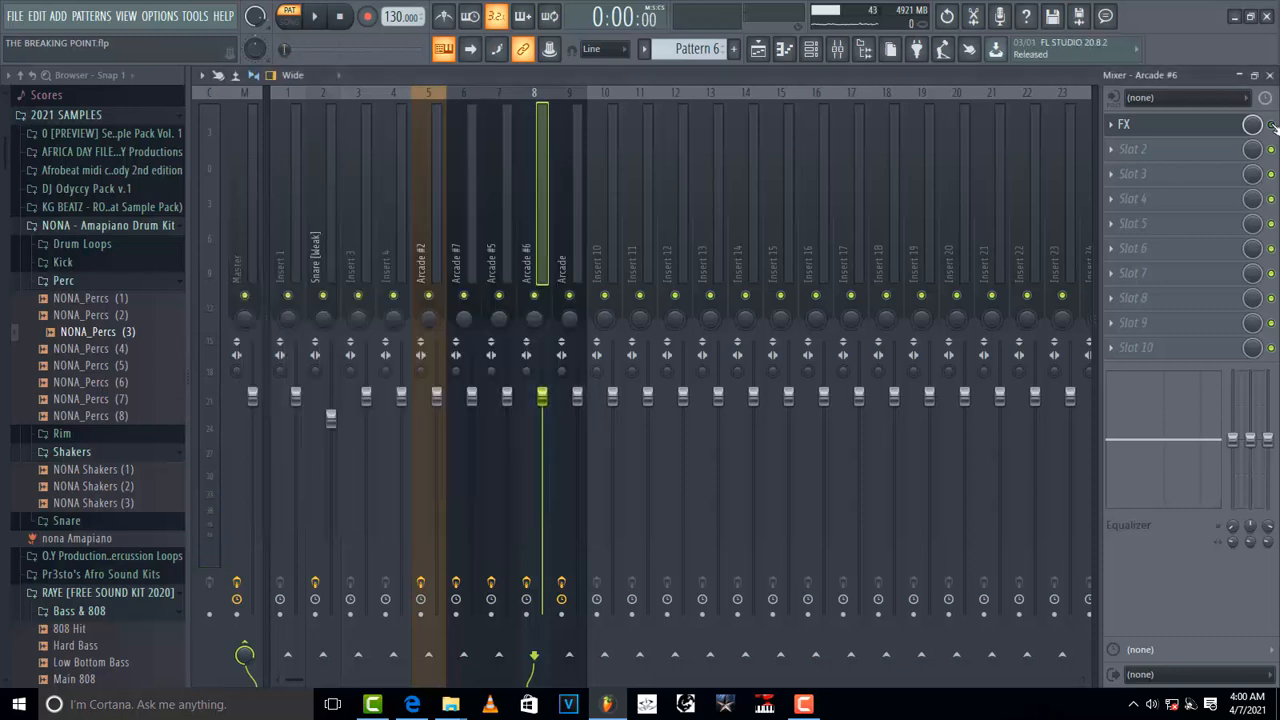
# Step: Reopen the Arcade #6 Effector, preview the pattern with it, and close it
pyautogui.press('space')
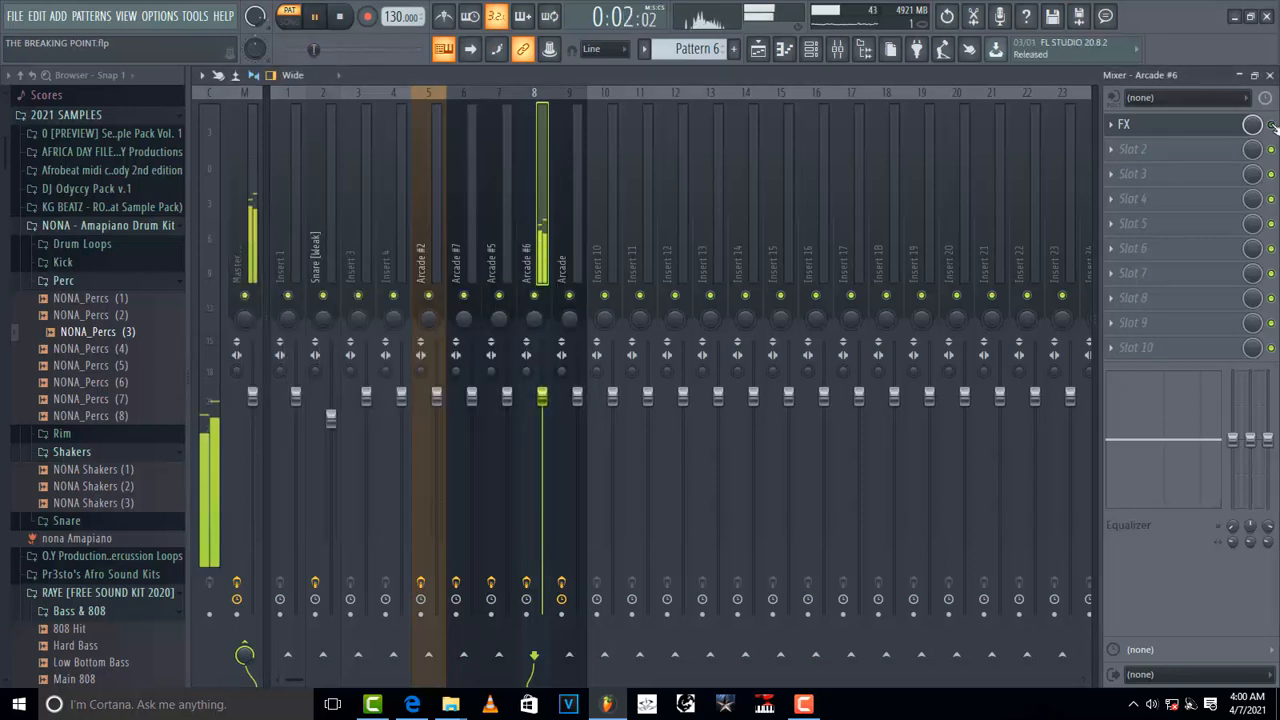
pyautogui.press('space')
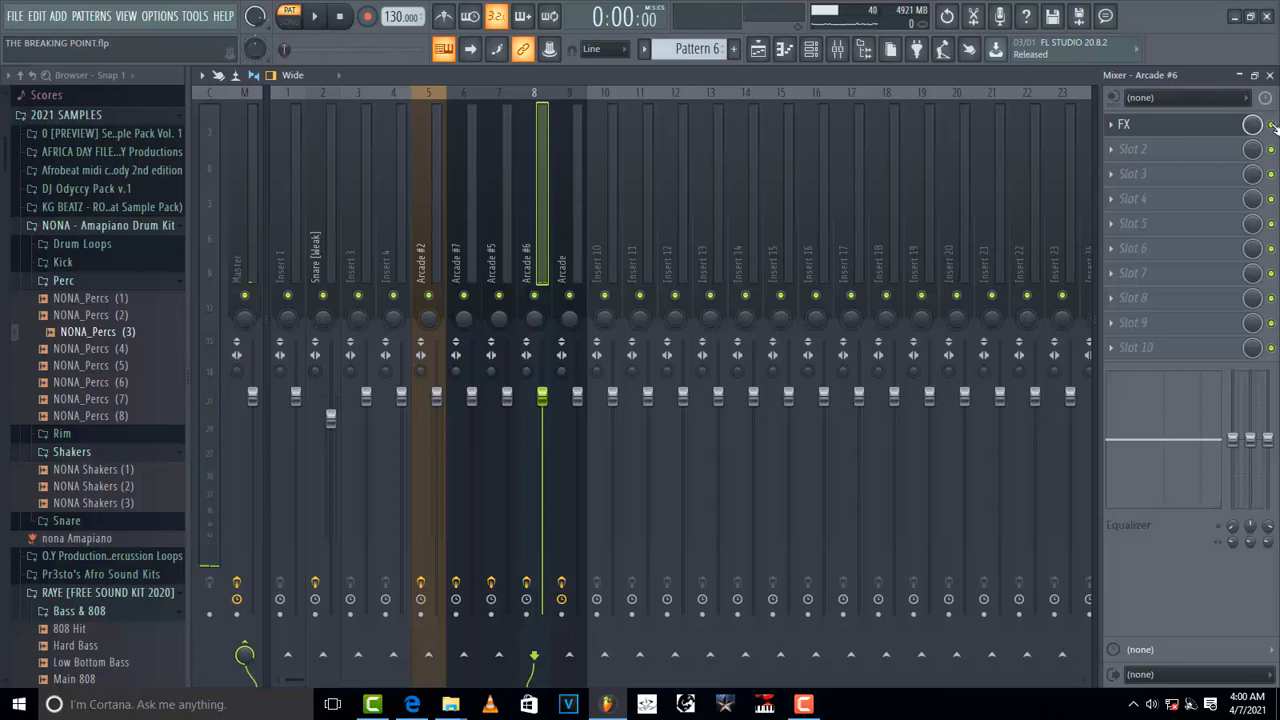
pyautogui.click(1188, 130)
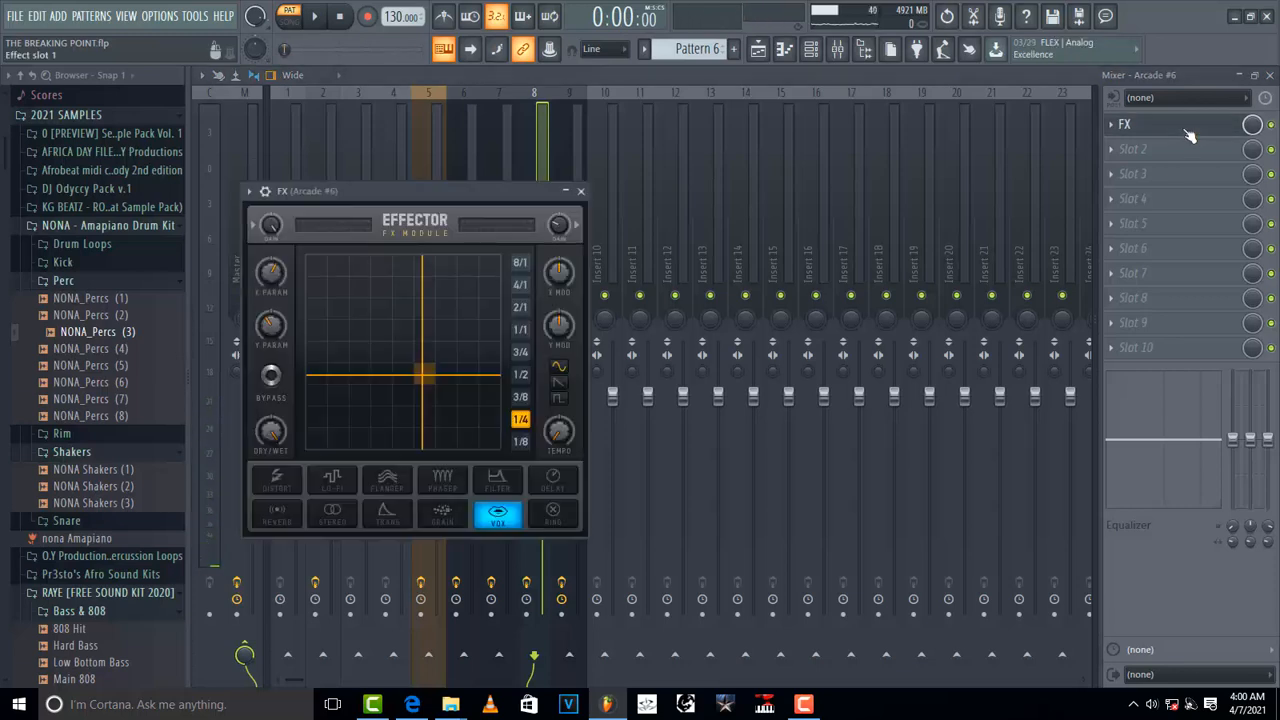
pyautogui.press('space')
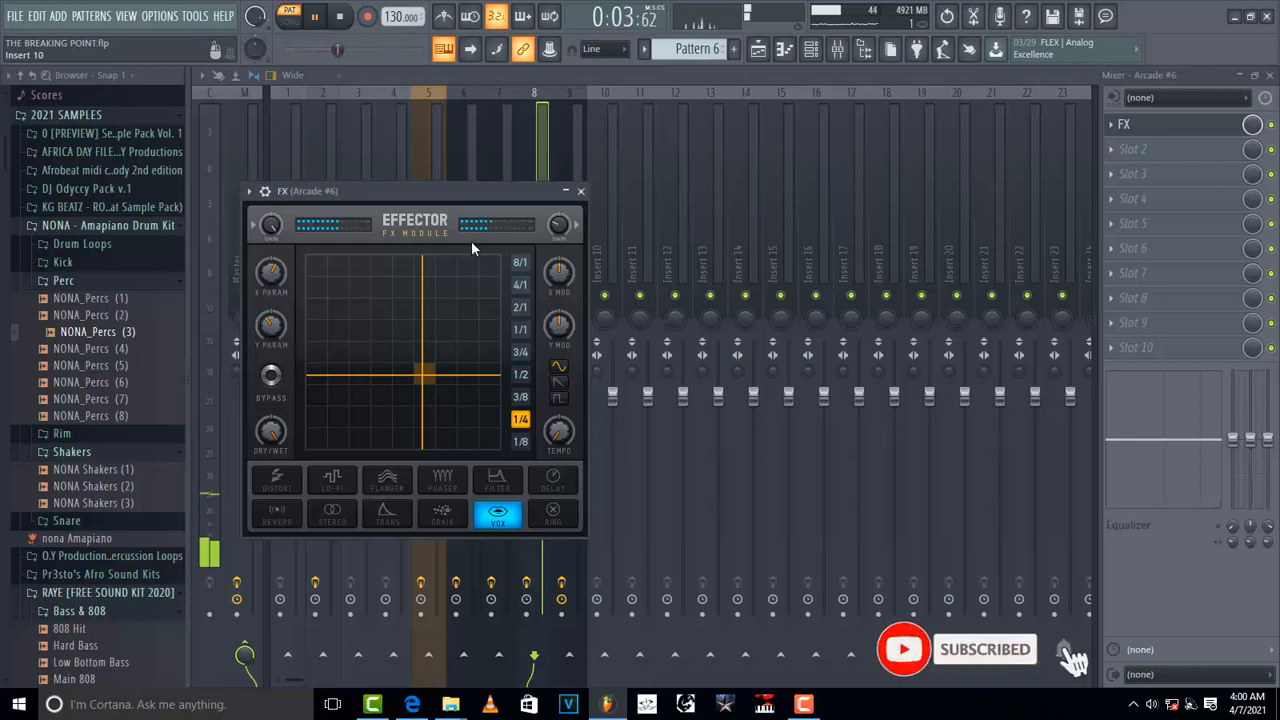
pyautogui.press('space')
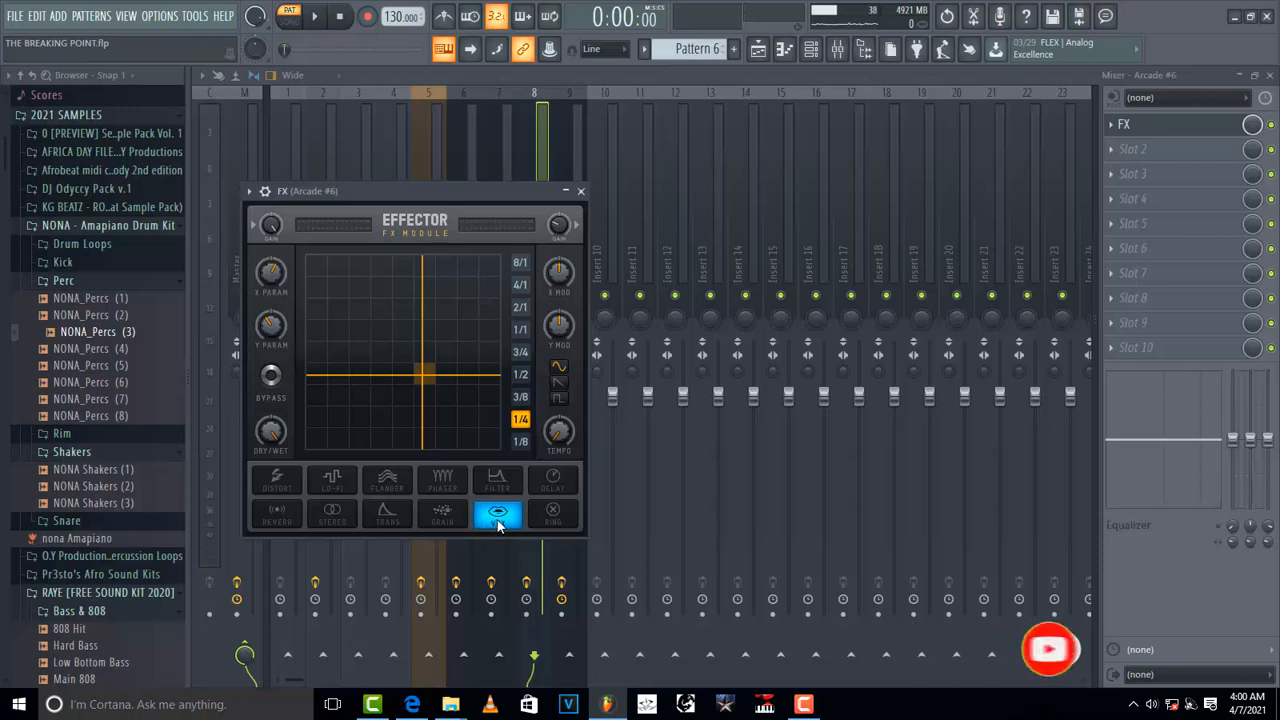
pyautogui.click(581, 192)
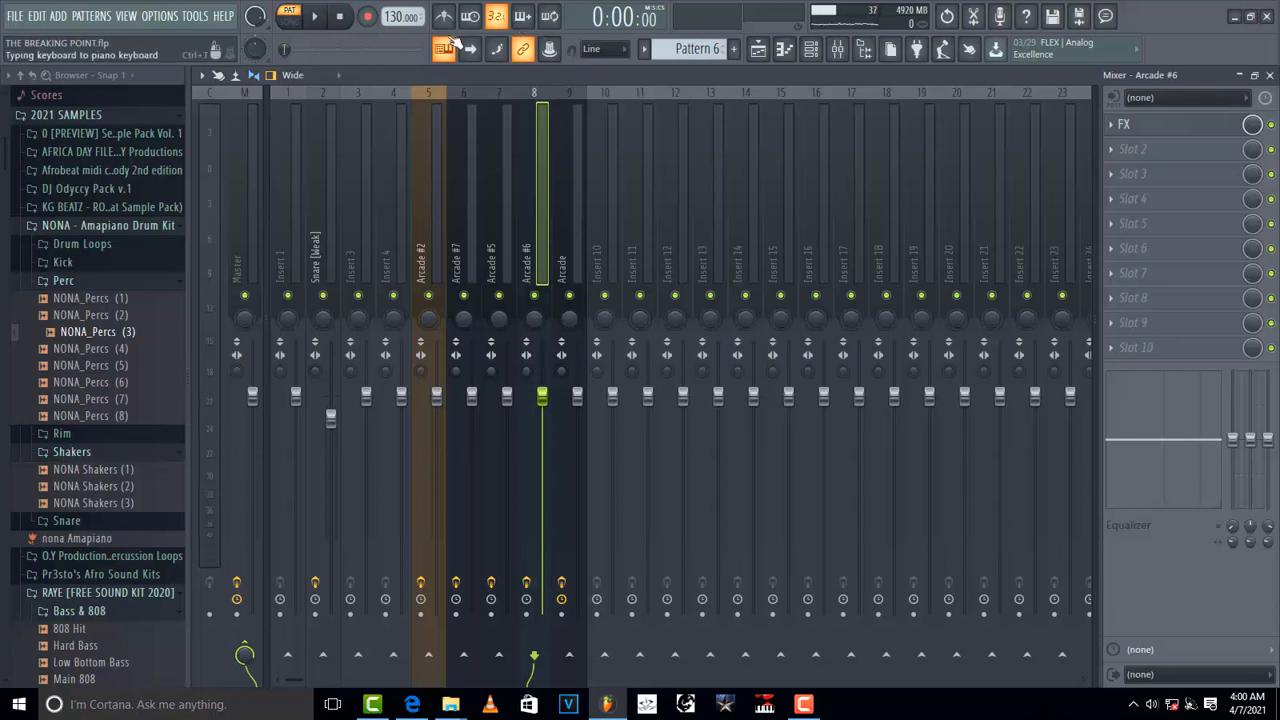
# Step: Play through Patterns 7, 9, 11, 1 and 3 while watching the mixer meters
pyautogui.scroll(-1, 692, 52)
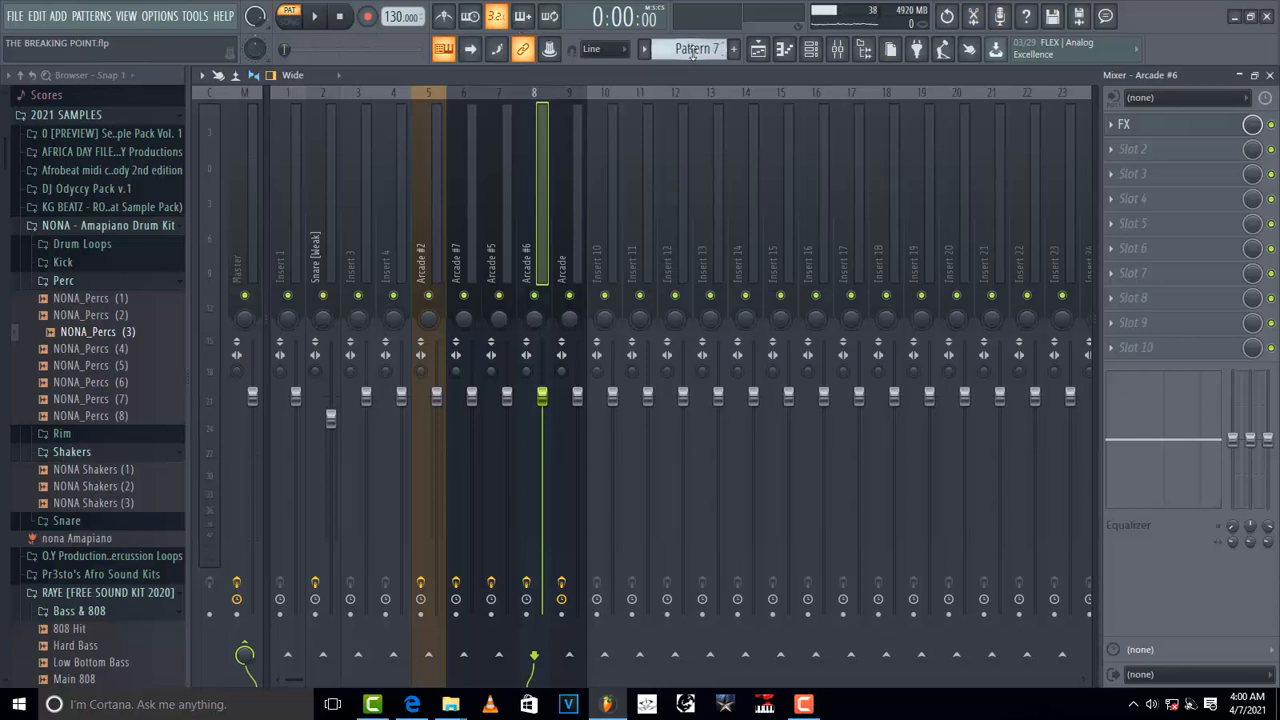
pyautogui.press('space')
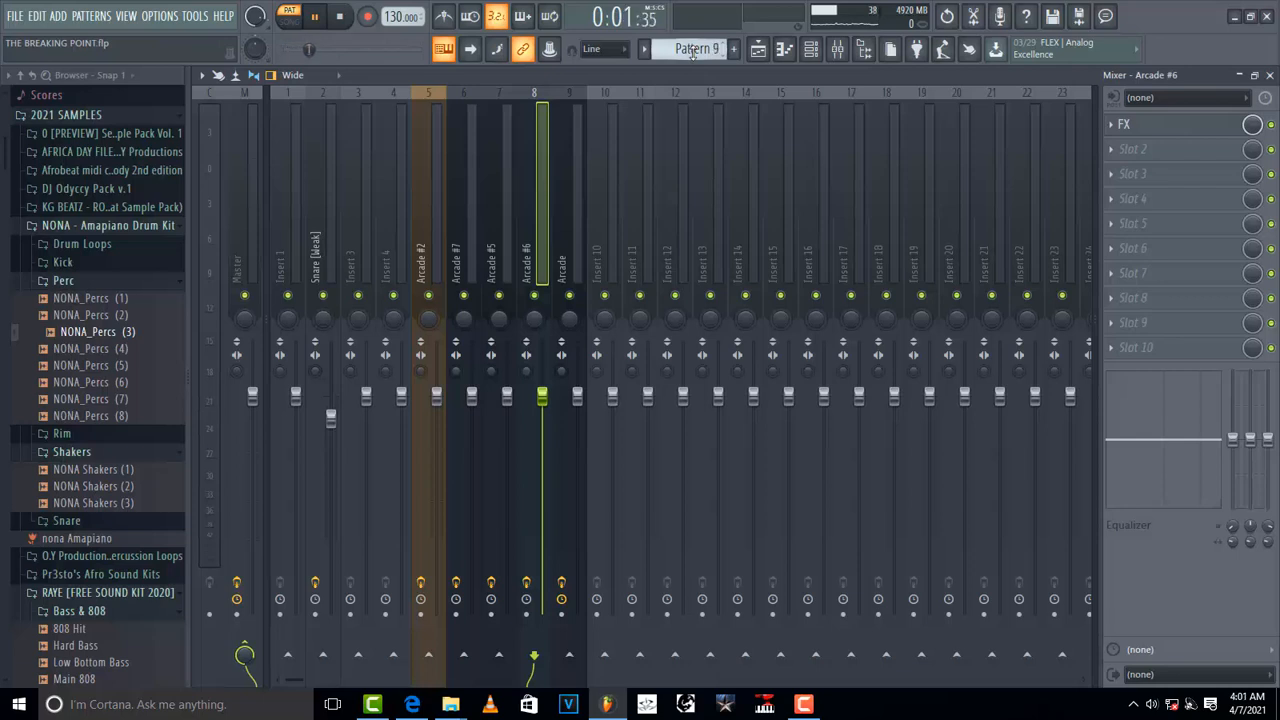
pyautogui.scroll(-3, 692, 52)
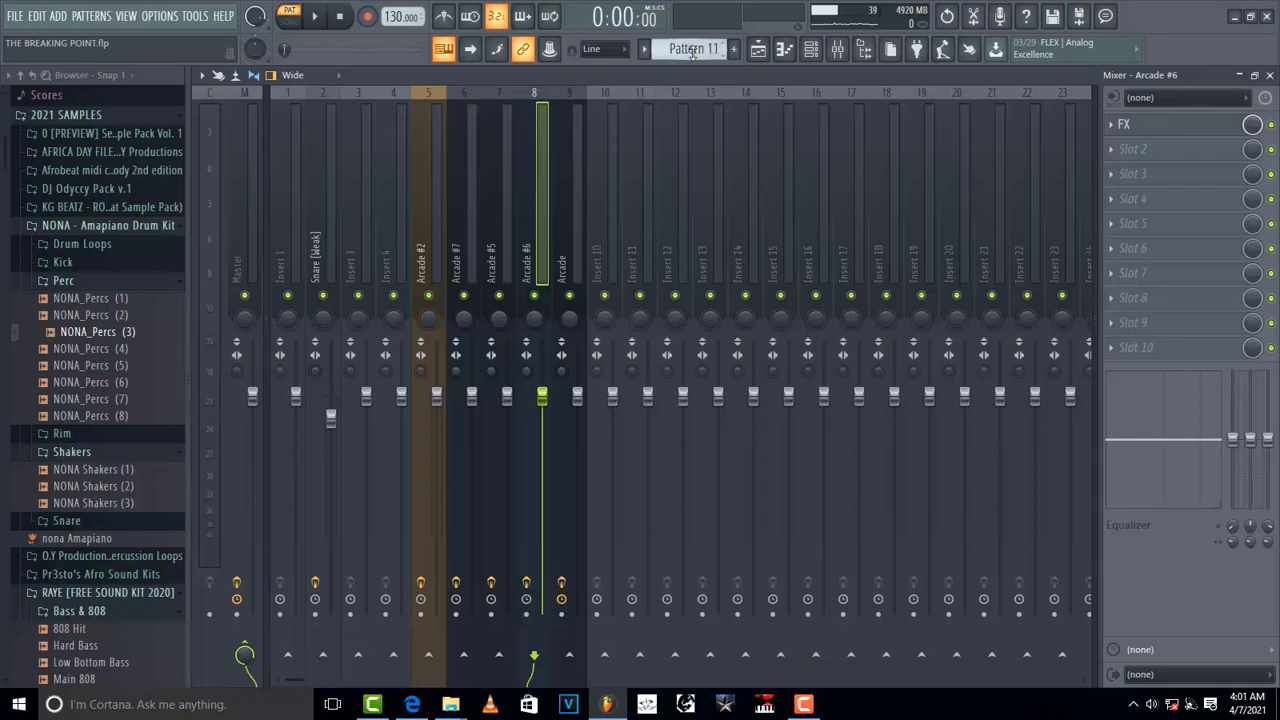
pyautogui.scroll(2, 692, 52)
pyautogui.scroll(6, 692, 52)
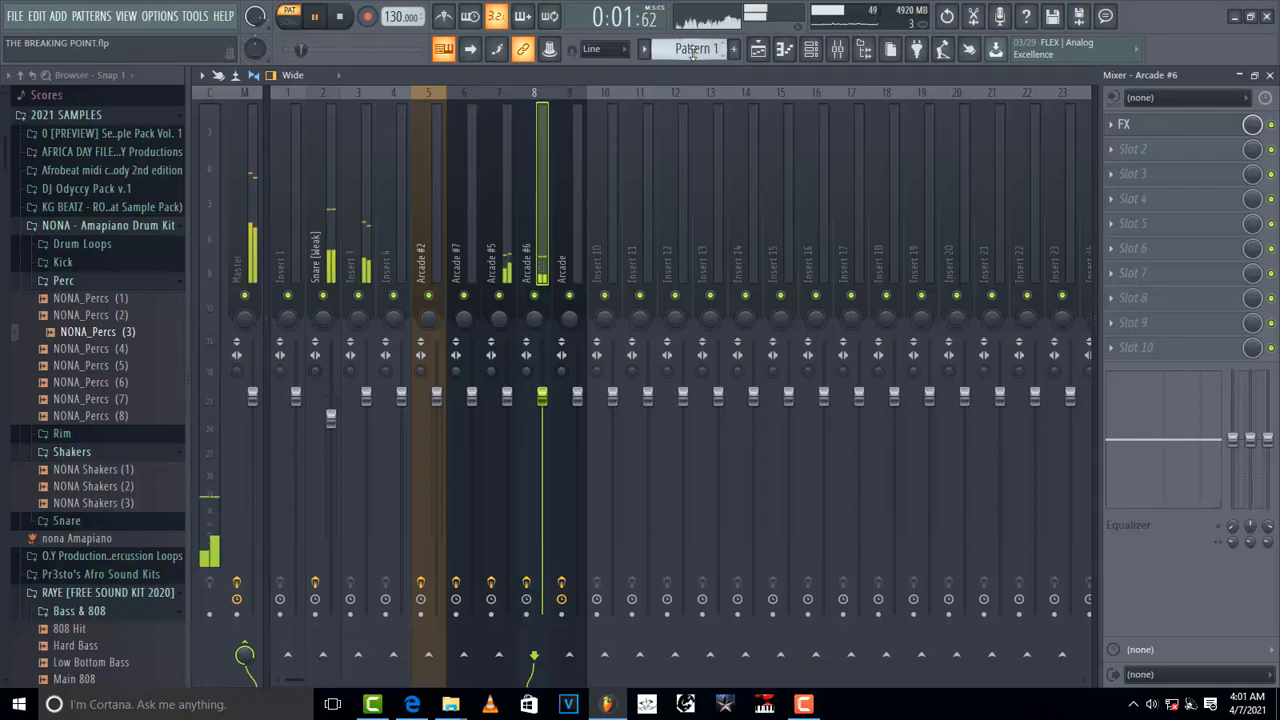
pyautogui.scroll(-1, 692, 52)
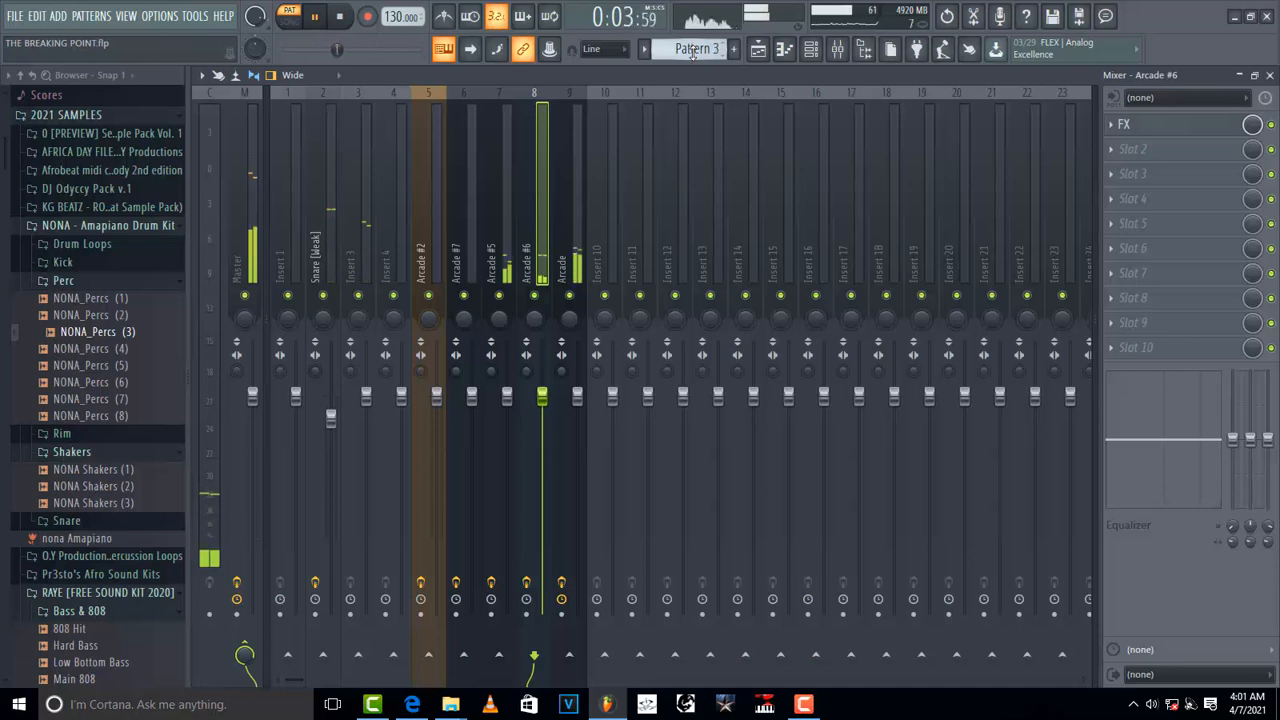
pyautogui.scroll(1, 692, 52)
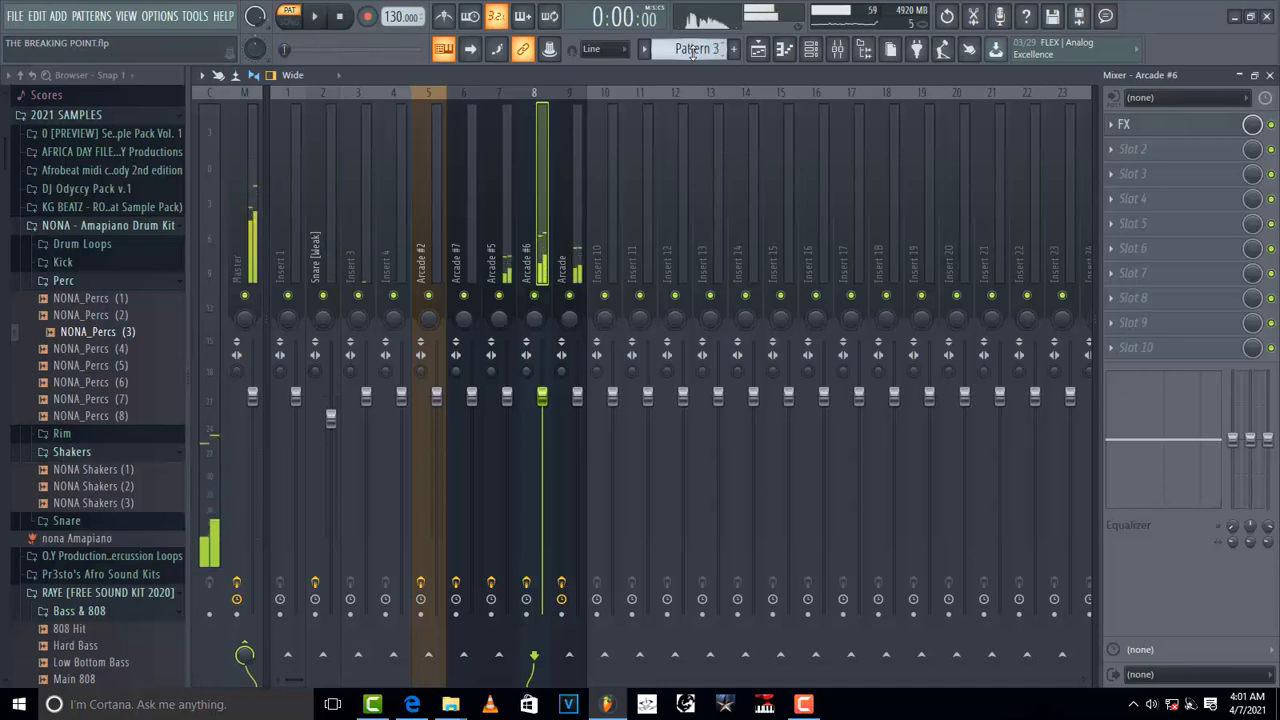
pyautogui.scroll(1, 692, 52)
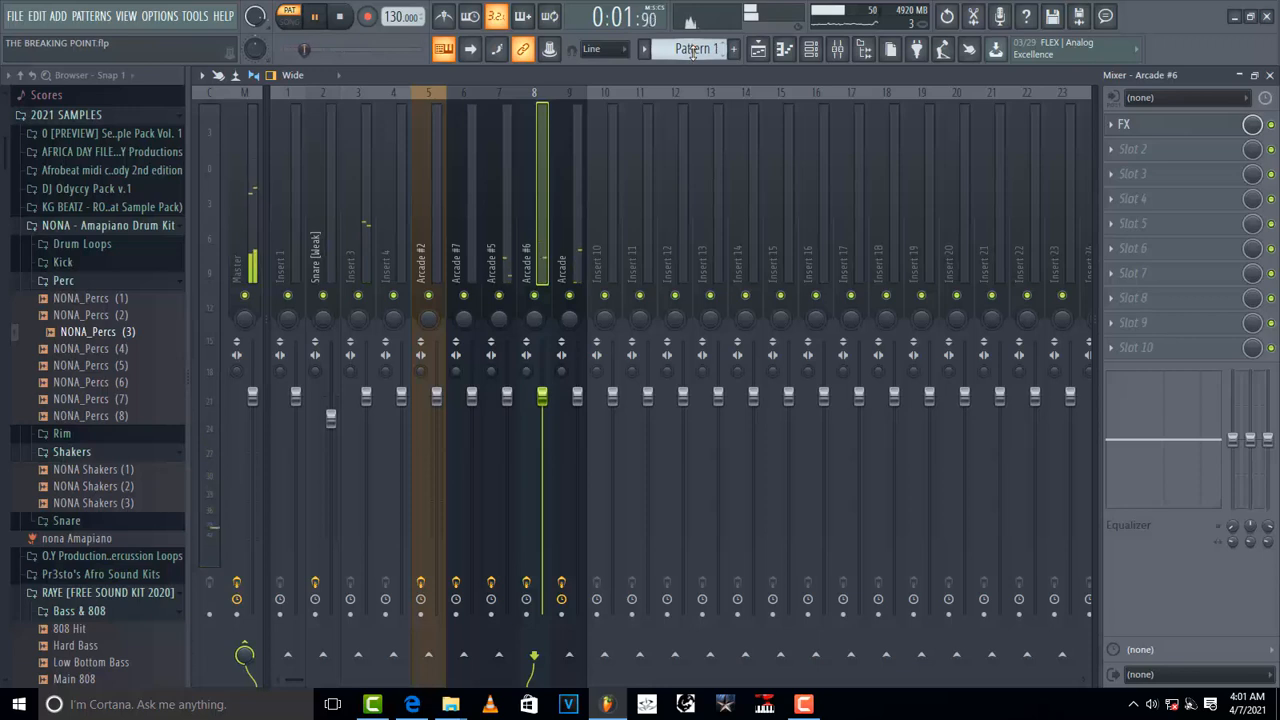
pyautogui.scroll(-7, 692, 52)
pyautogui.press('space')
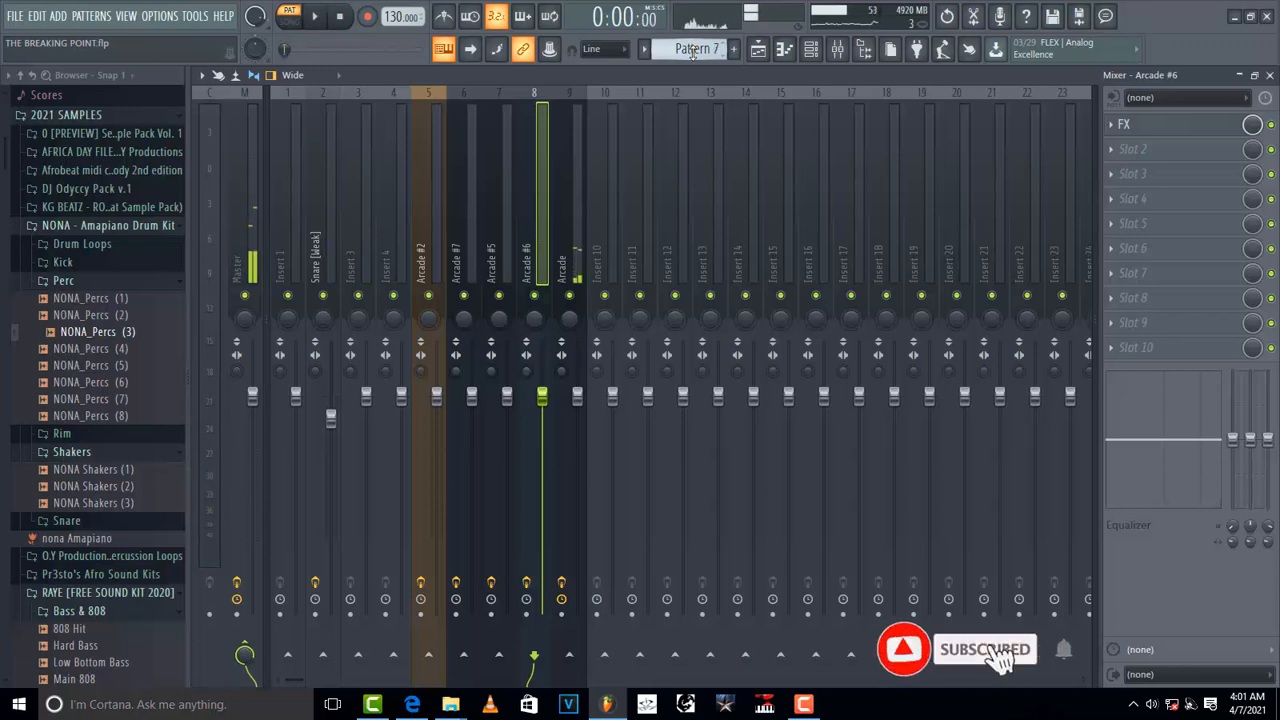
# Step: Switch to Pattern 2 and play it while watching the mixer meters
pyautogui.scroll(-5, 692, 52)
pyautogui.scroll(11, 692, 52)
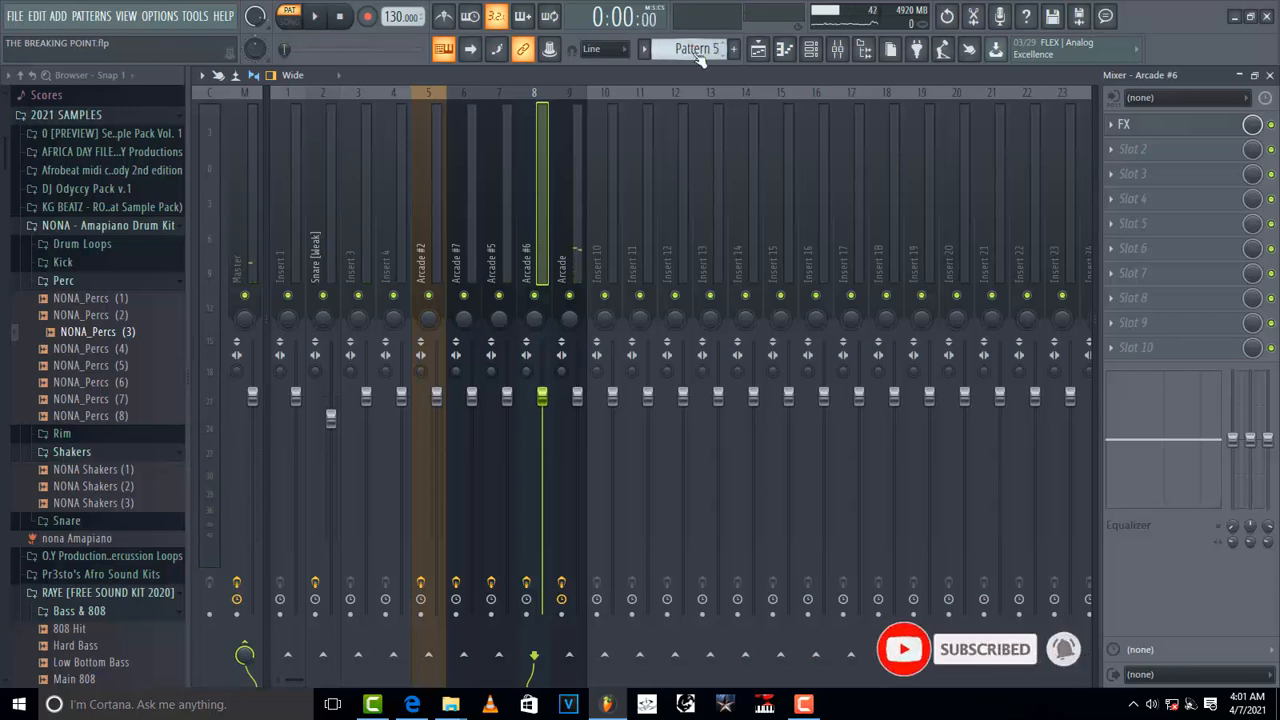
pyautogui.press('space')
pyautogui.scroll(-1, 692, 52)
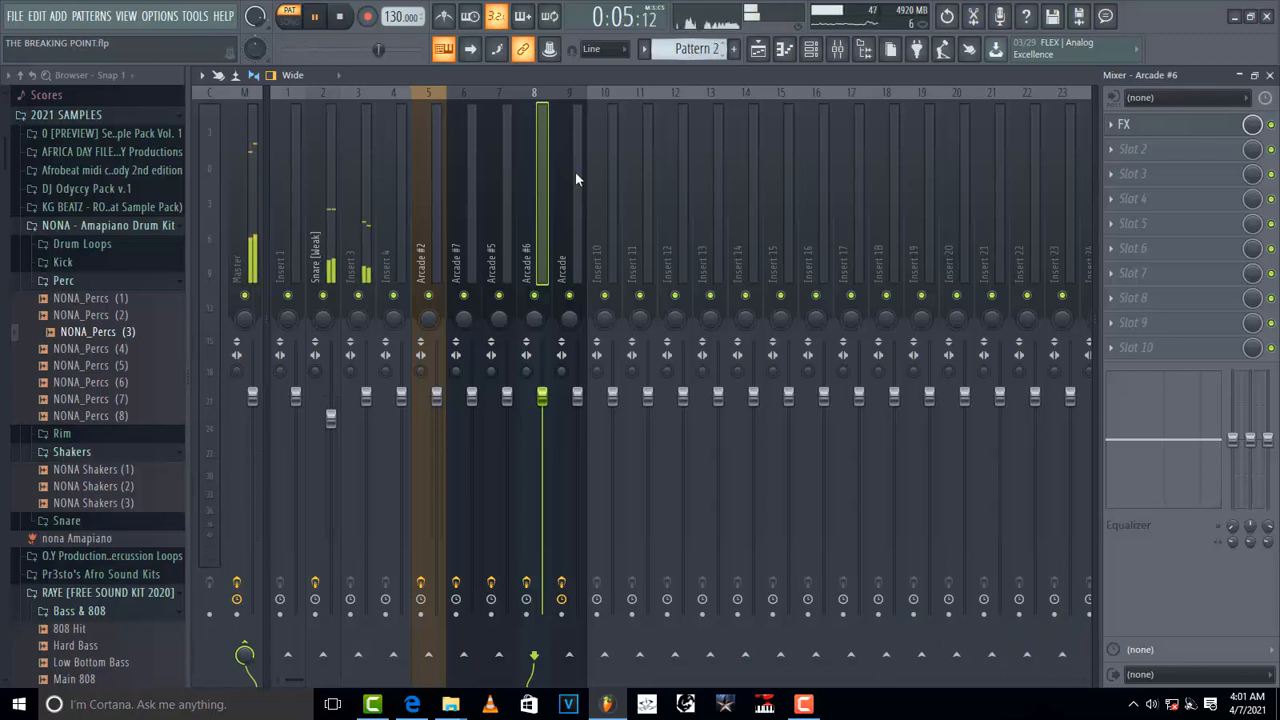
pyautogui.press('space')
# Step: Select the Snare (Weak) insert, open its Effector plugin and preview Pattern 2 with it
pyautogui.click(316, 255)
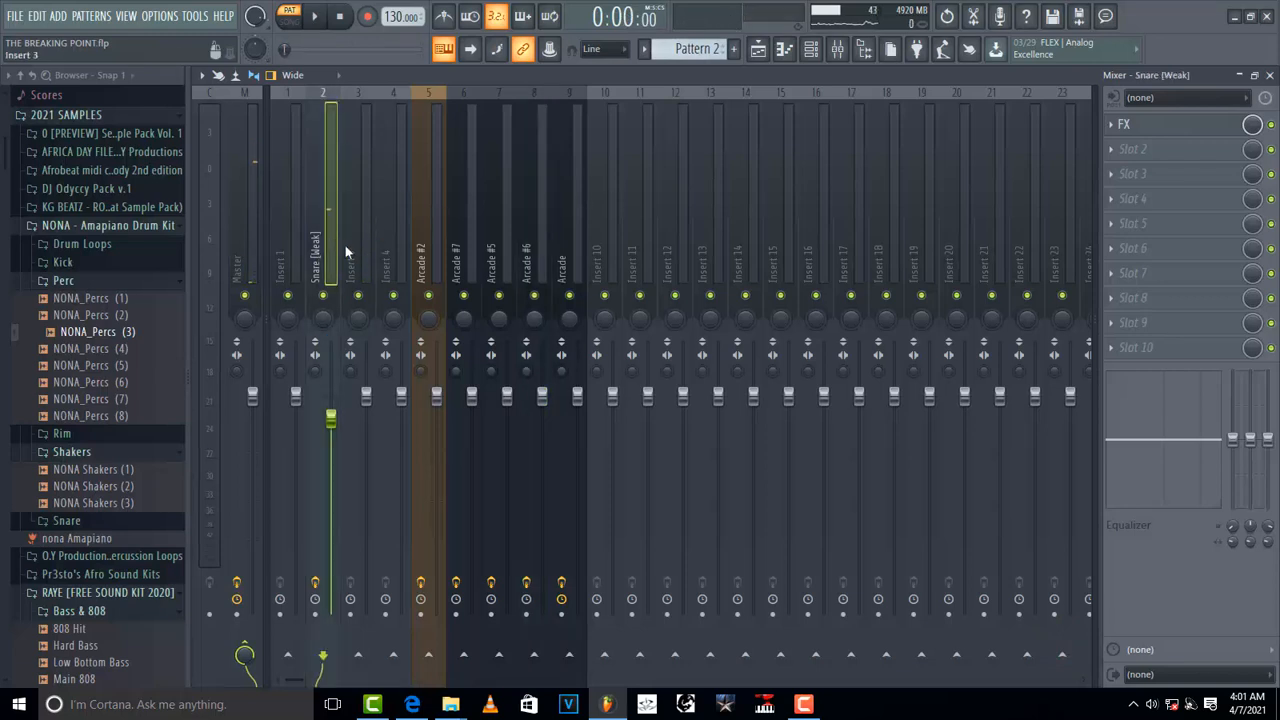
pyautogui.click(1178, 134)
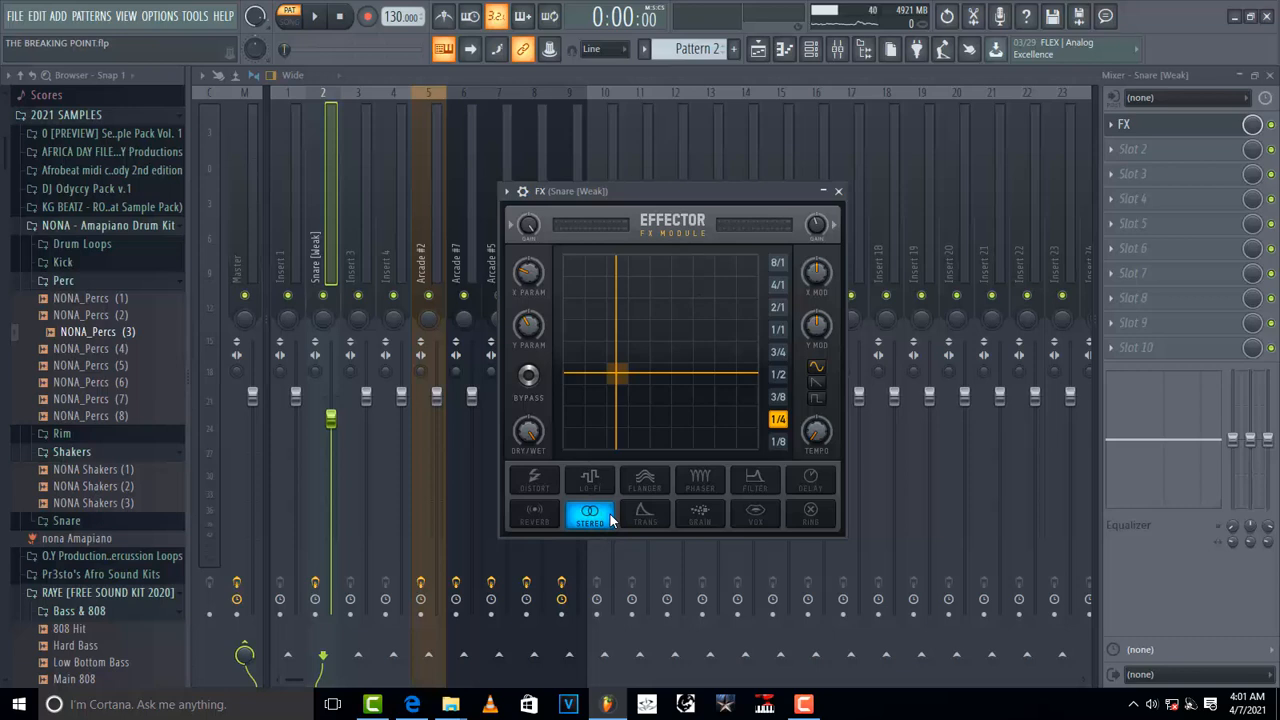
pyautogui.press('space')
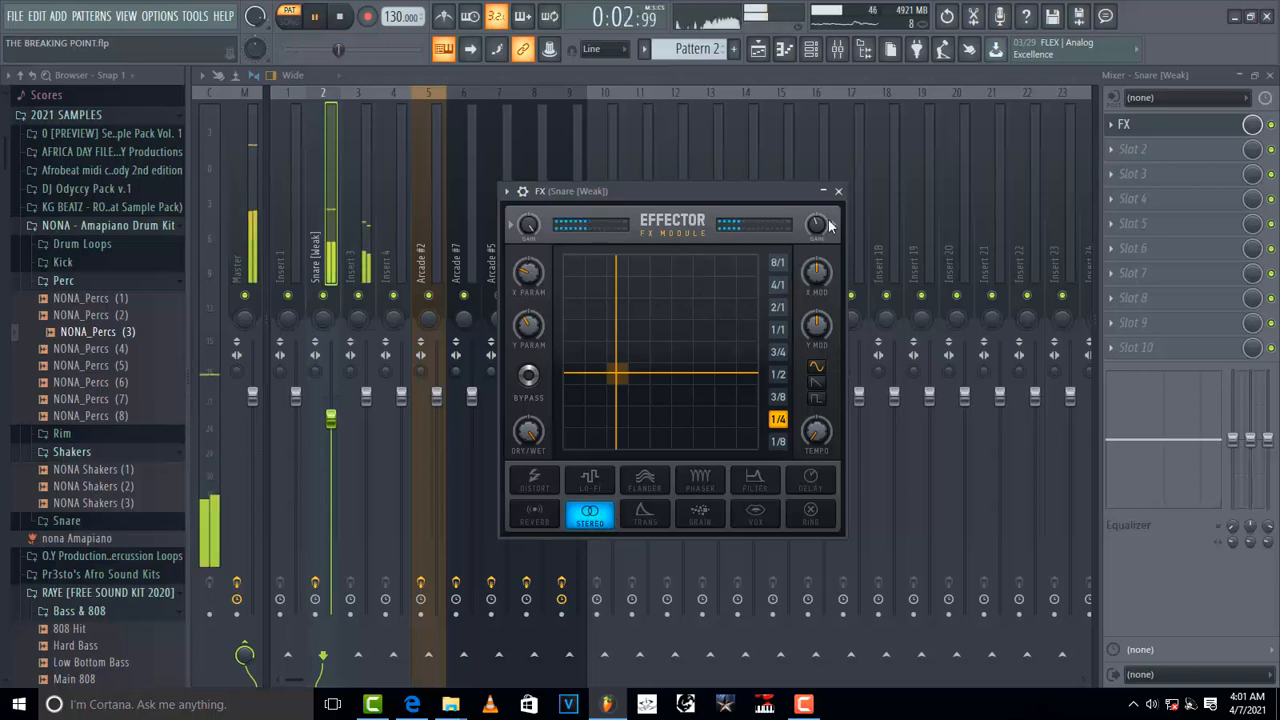
pyautogui.press('space')
# Step: Toggle the Snare (Weak) Effector slot and replay Pattern 2 twice to compare
pyautogui.click(1272, 125)
pyautogui.press('space')
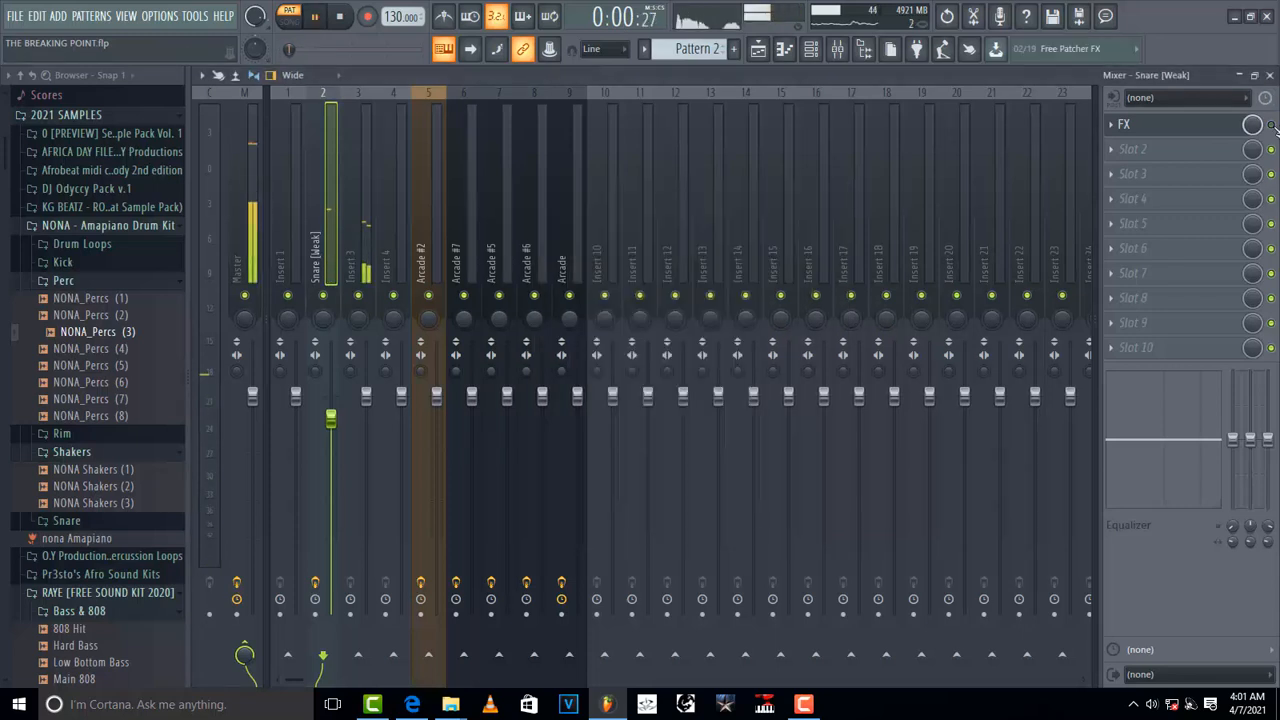
pyautogui.press('space')
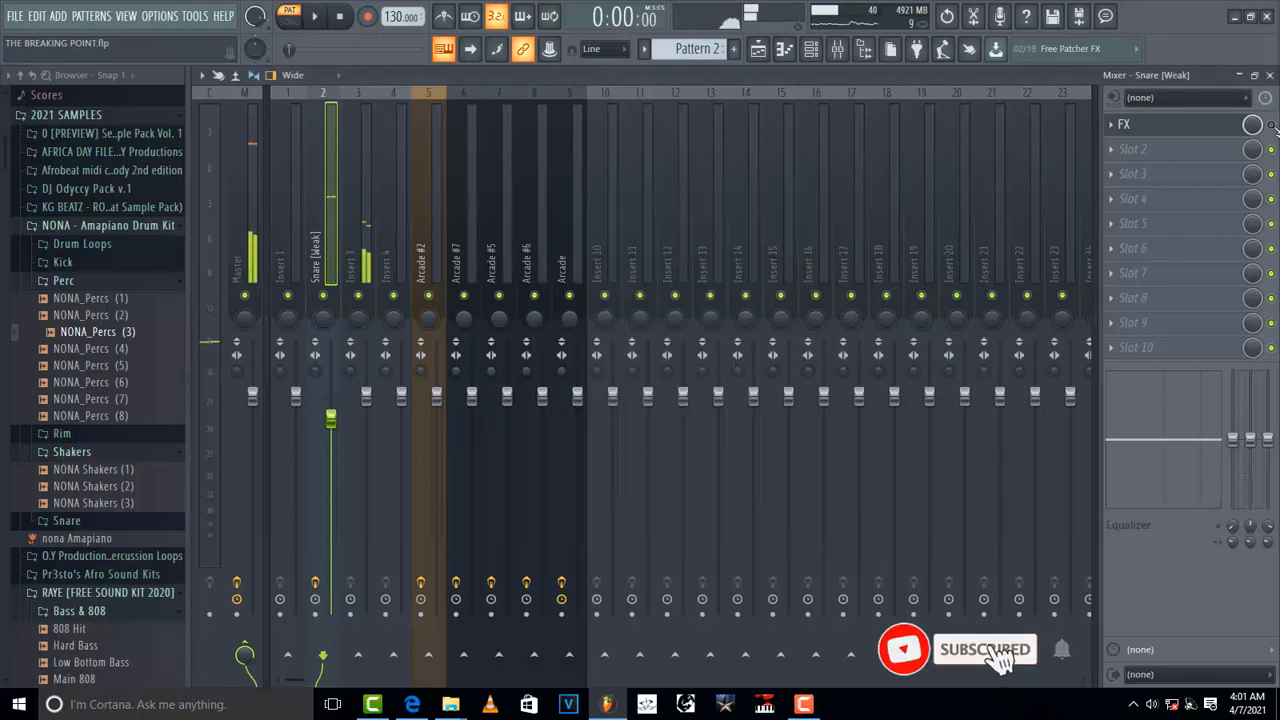
pyautogui.press('space')
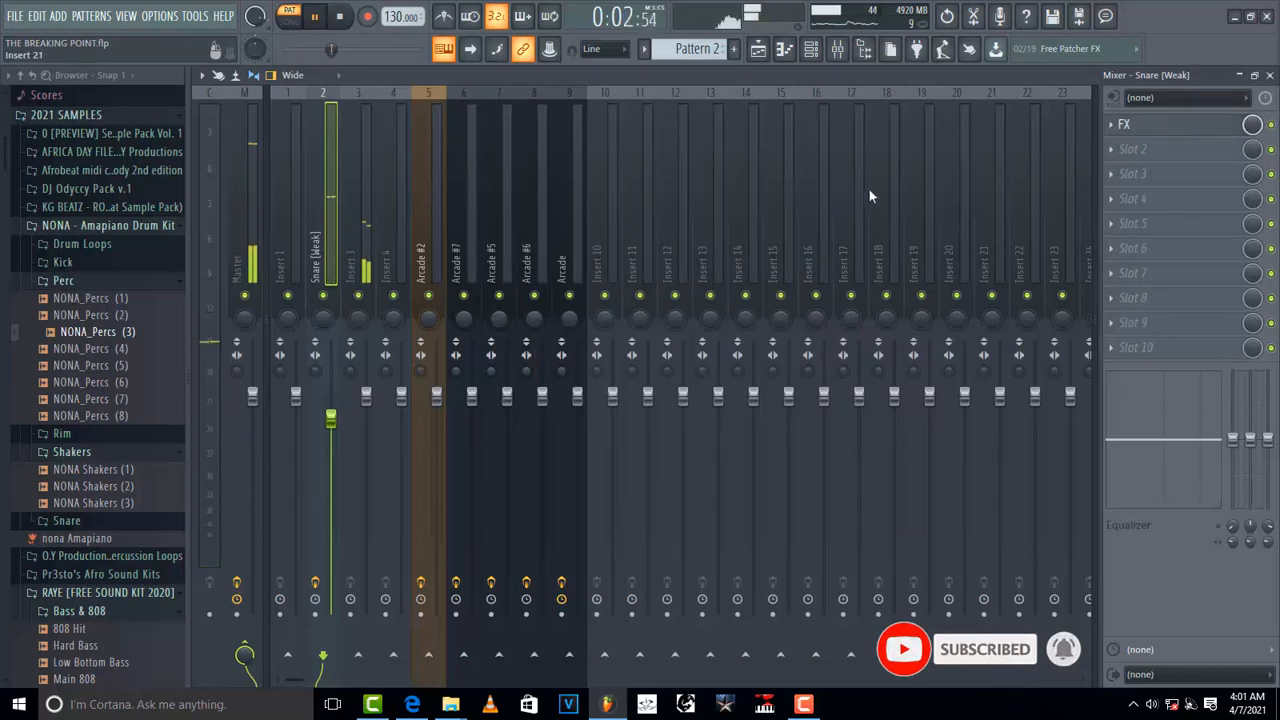
pyautogui.press('space')
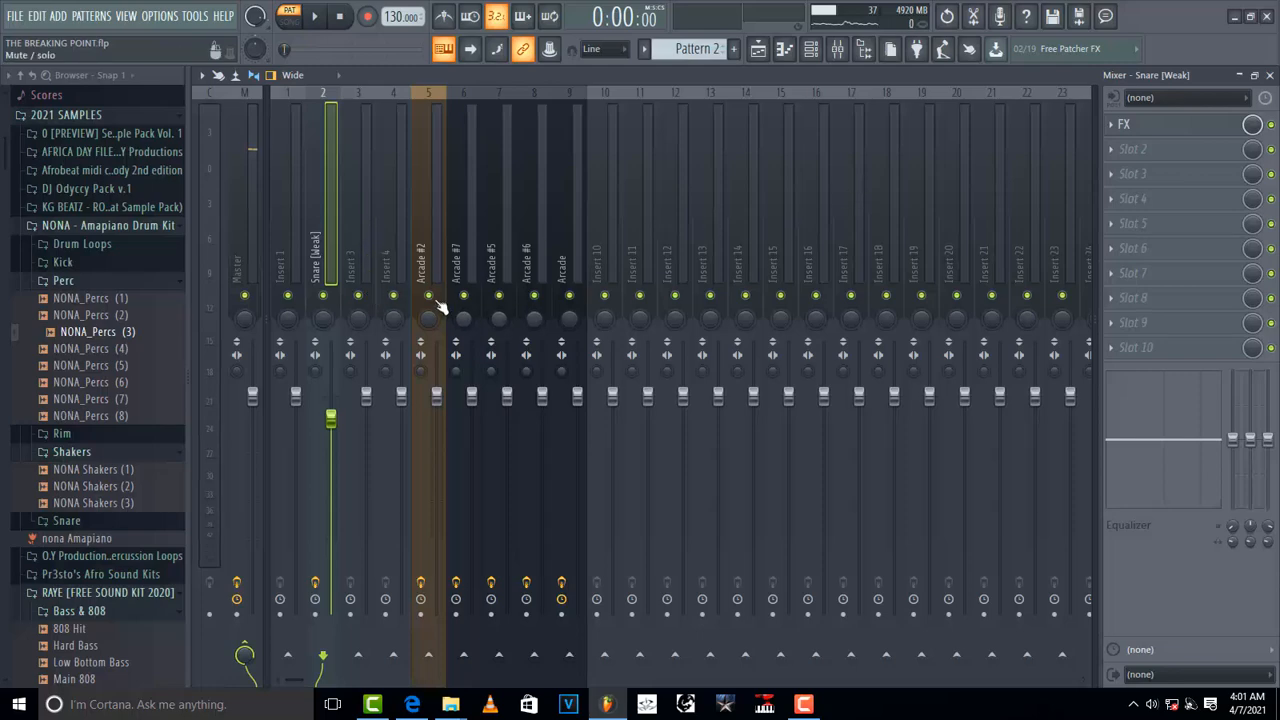
# Step: Close the mixer and inspect the playlist tracks and the channel rack for Pattern 2
pyautogui.click(1269, 76)
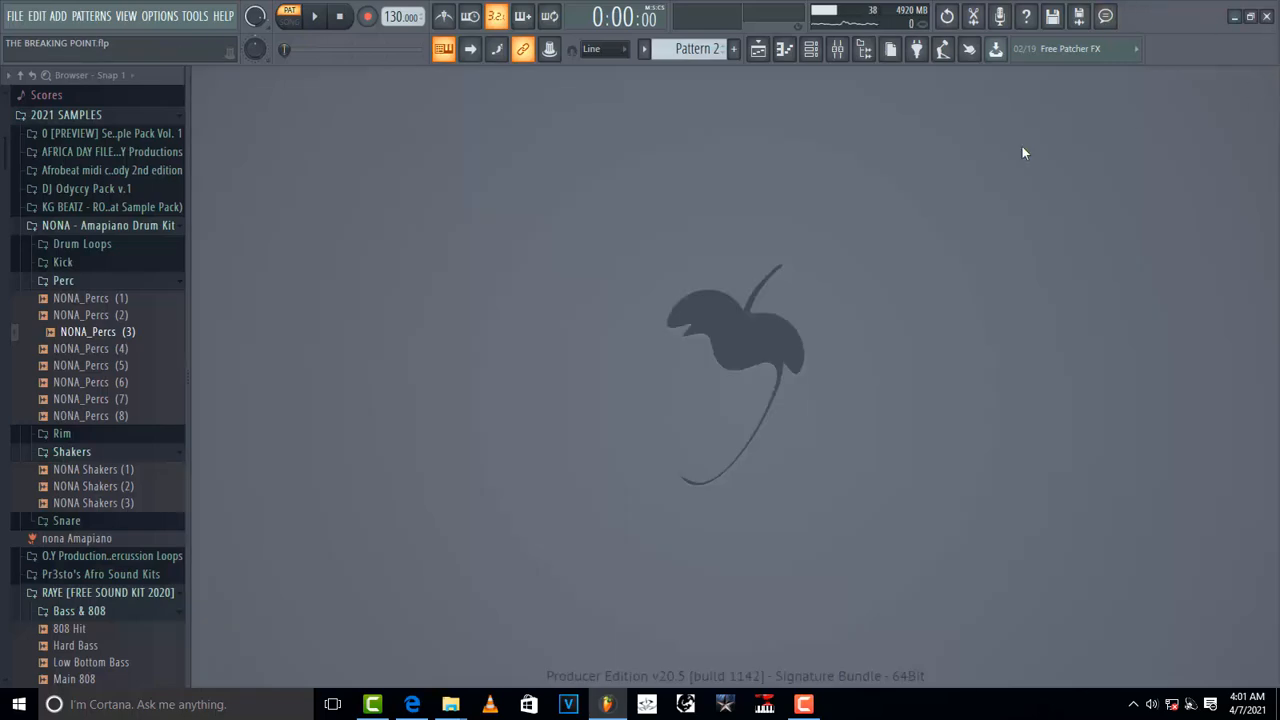
pyautogui.click(757, 52)
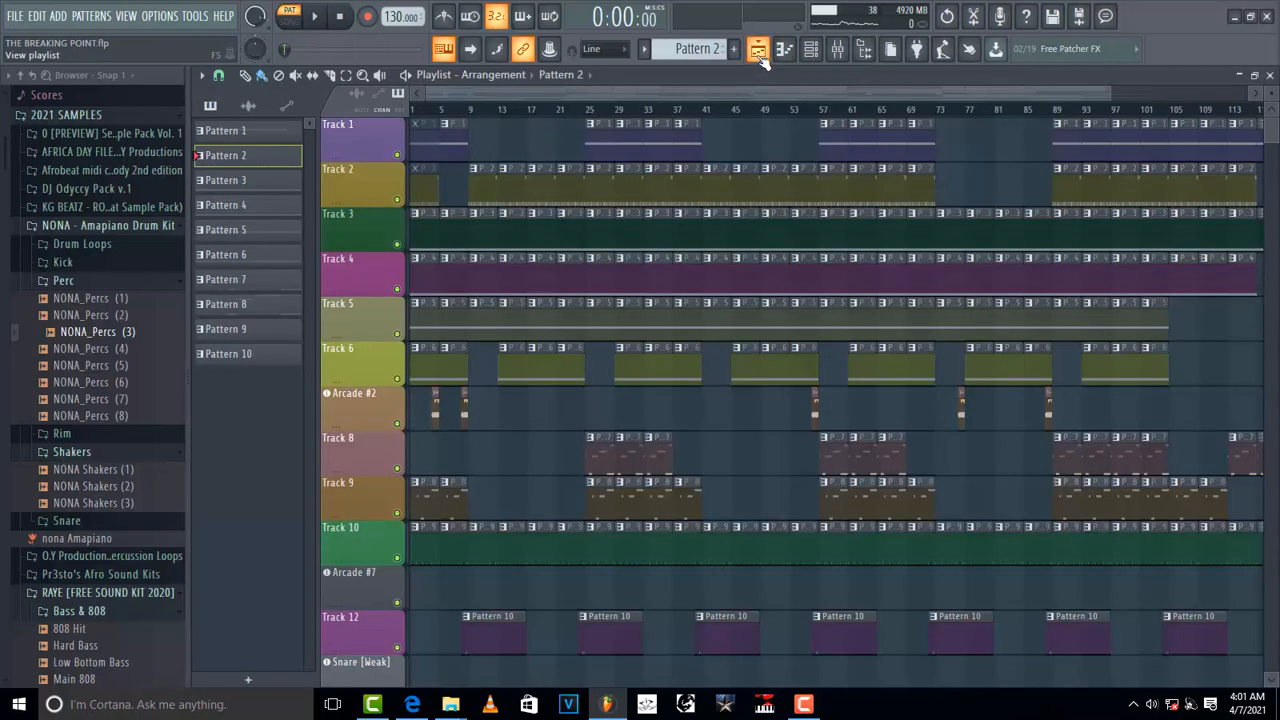
pyautogui.scroll(-1, 497, 381)
pyautogui.press('F6')
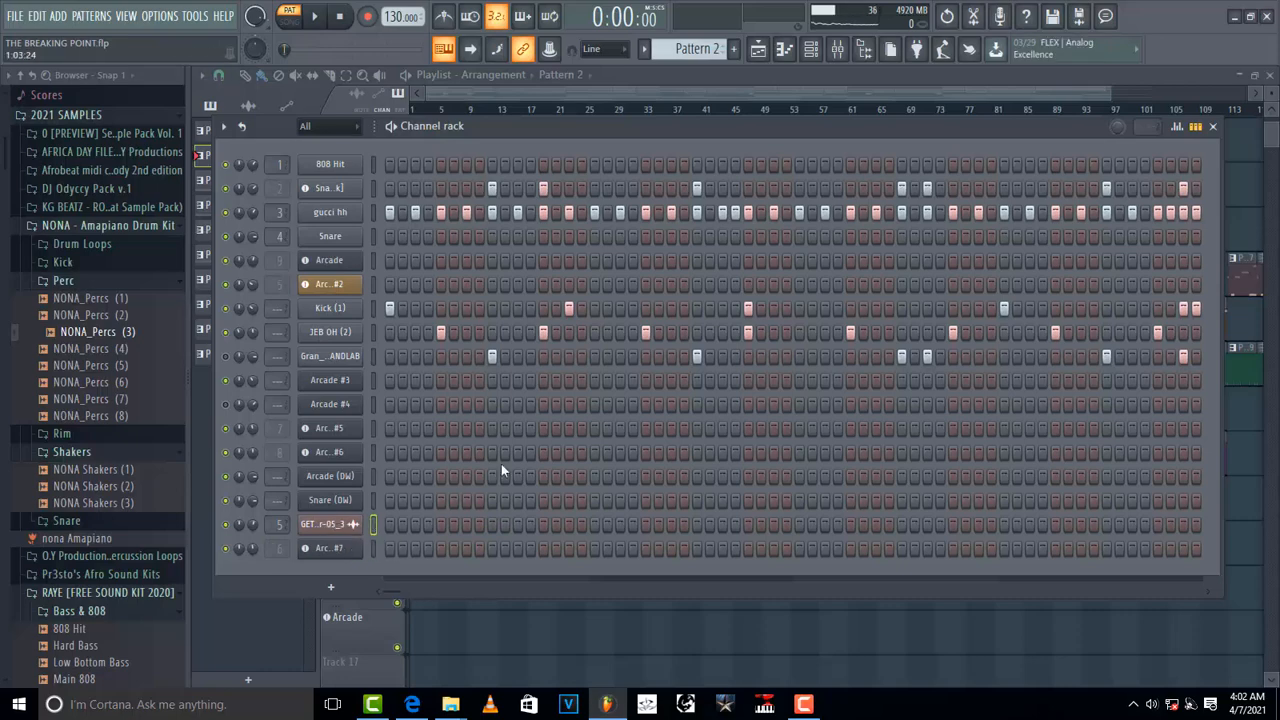
pyautogui.click(1213, 128)
pyautogui.scroll(-2, 1100, 94)
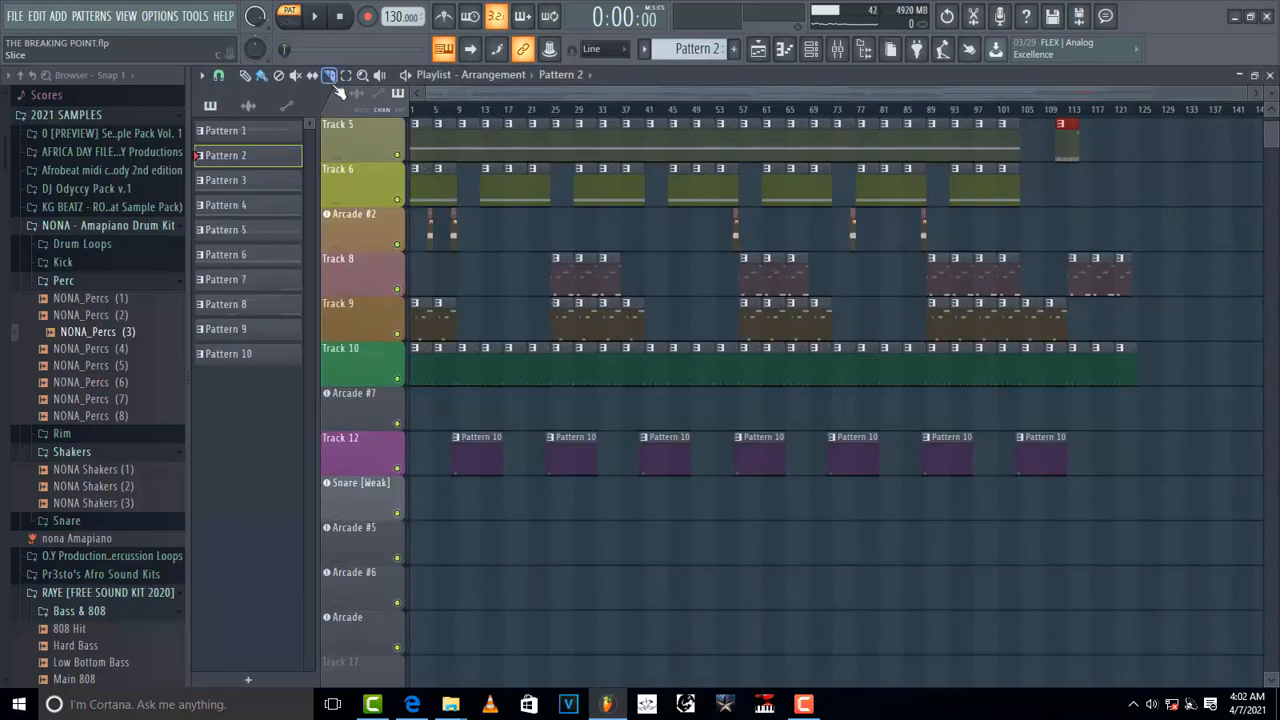
# Step: Open the mixer, select the Master insert, and open its FabFilter Pro-L 2 limiter, repositioning the window
pyautogui.click(837, 49)
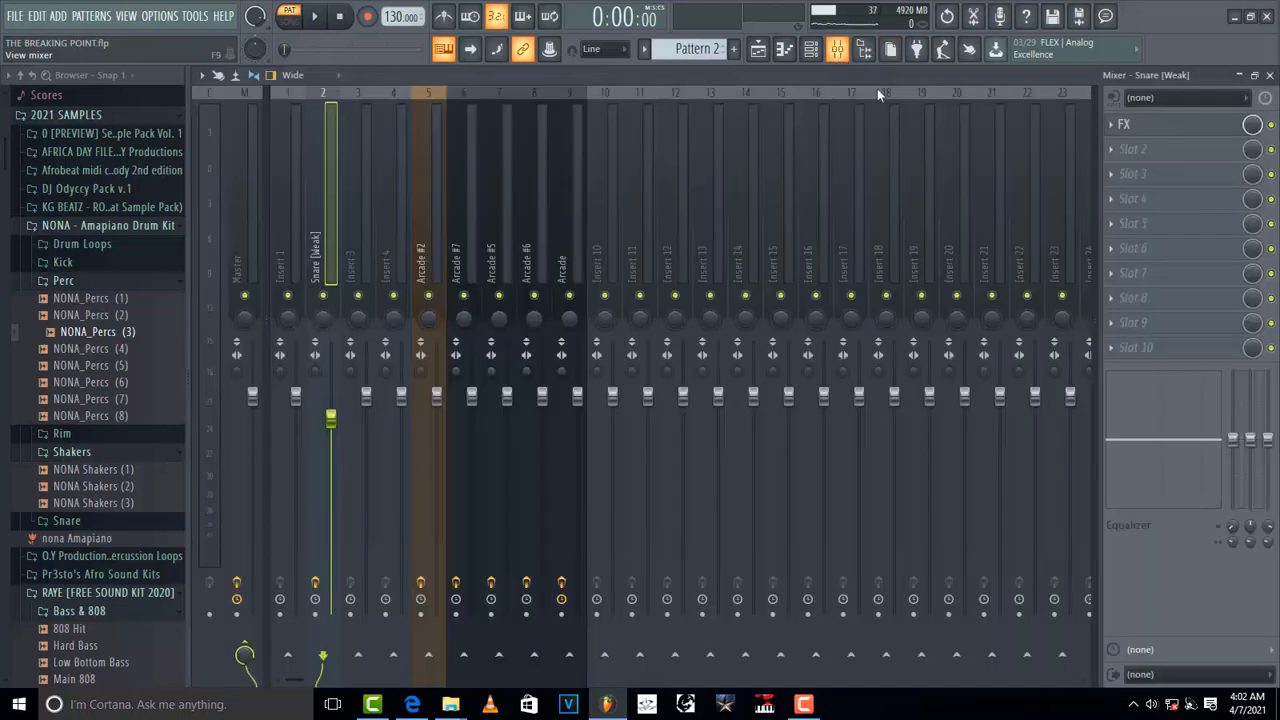
pyautogui.click(240, 250)
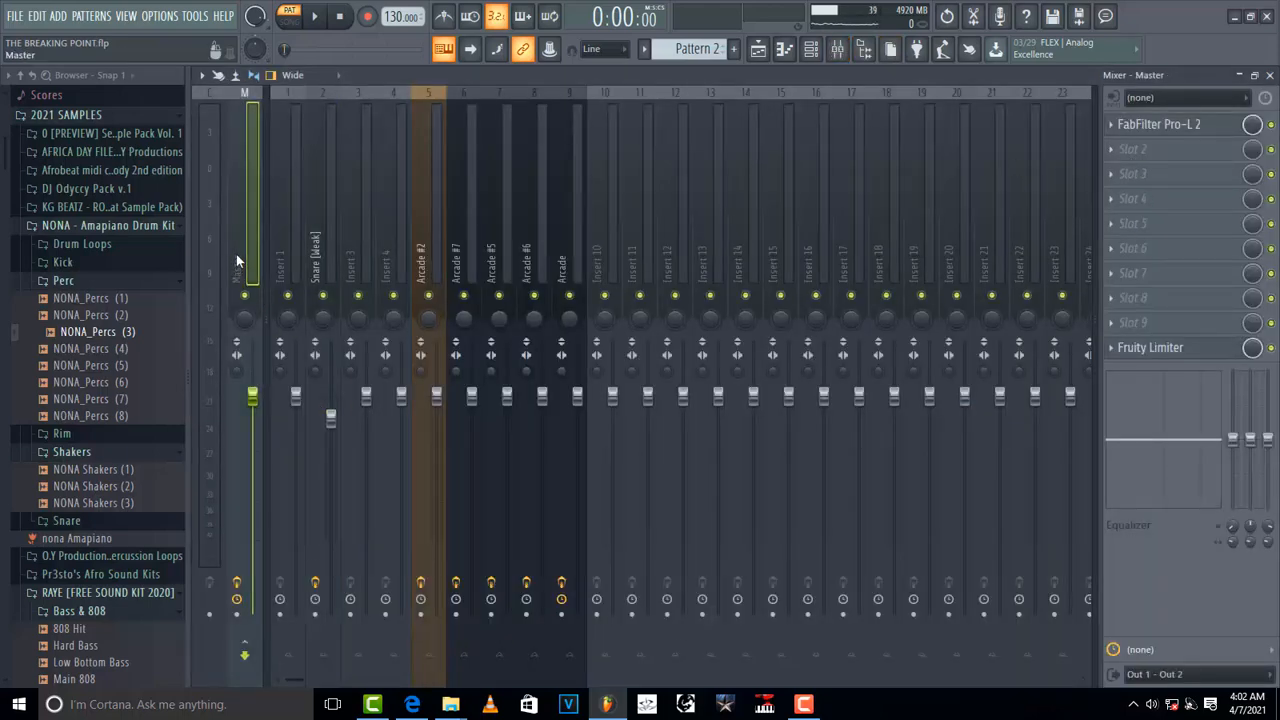
pyautogui.click(1150, 131)
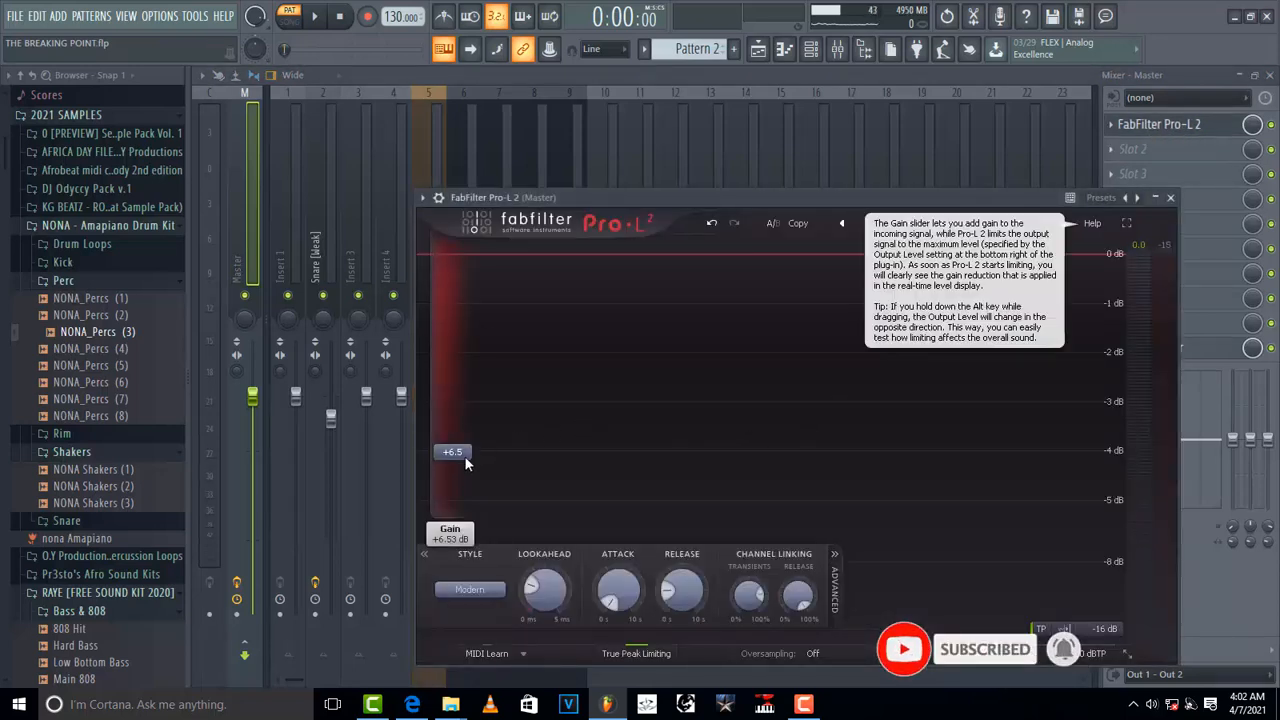
pyautogui.moveTo(945, 197); pyautogui.dragTo(767, 187)
# Step: Open the Master's Fruity Limiter, switch to song mode, and set the limiter ceiling to -2.2 dB while playing
pyautogui.click(1183, 350)
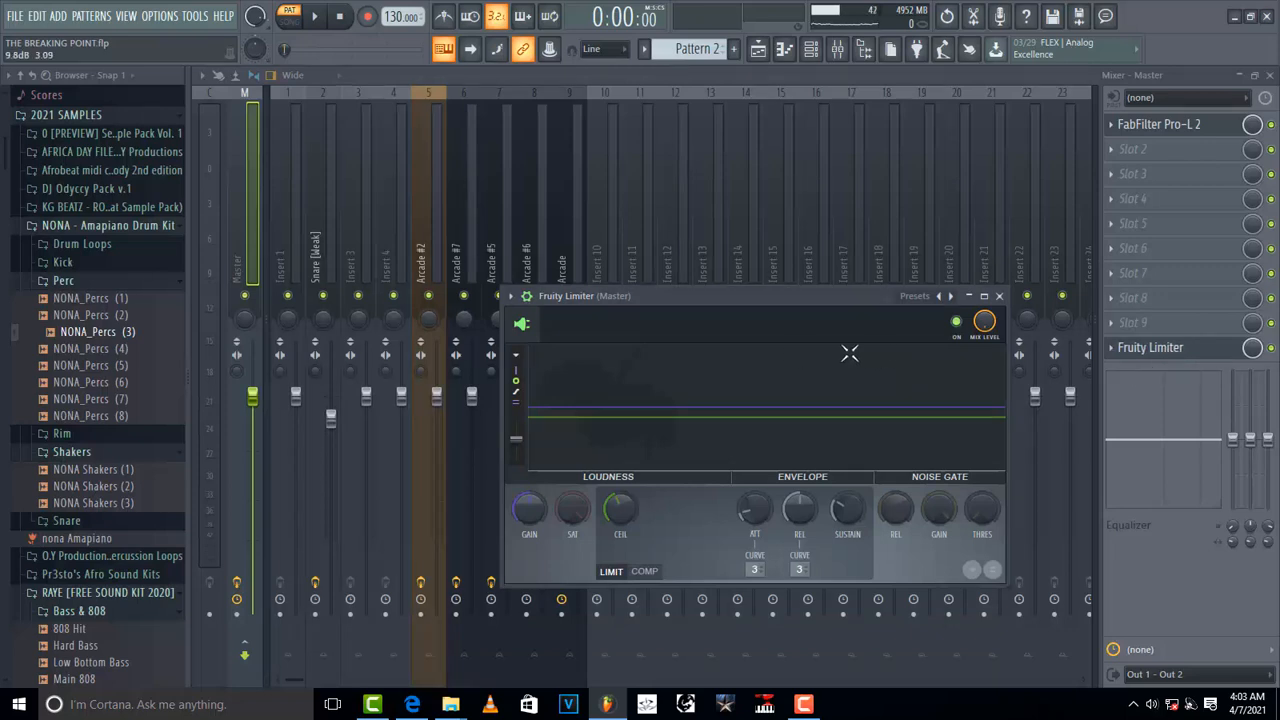
pyautogui.click(296, 24)
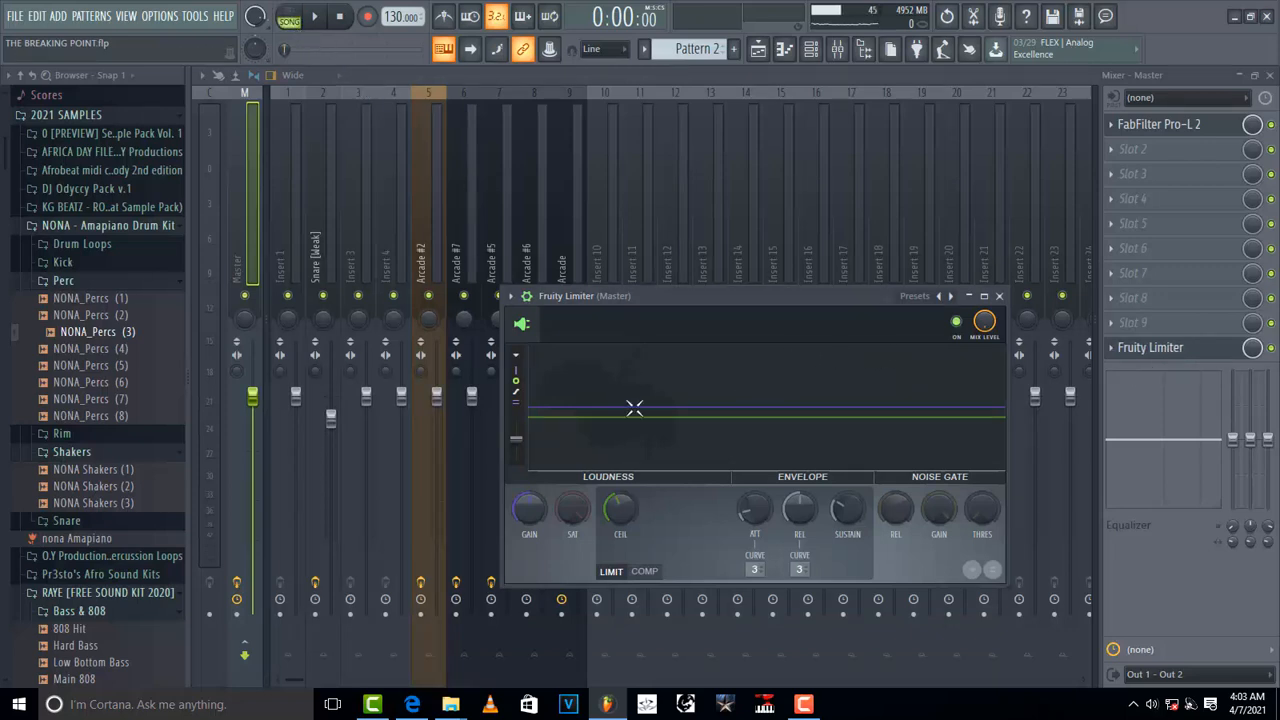
pyautogui.press('space')
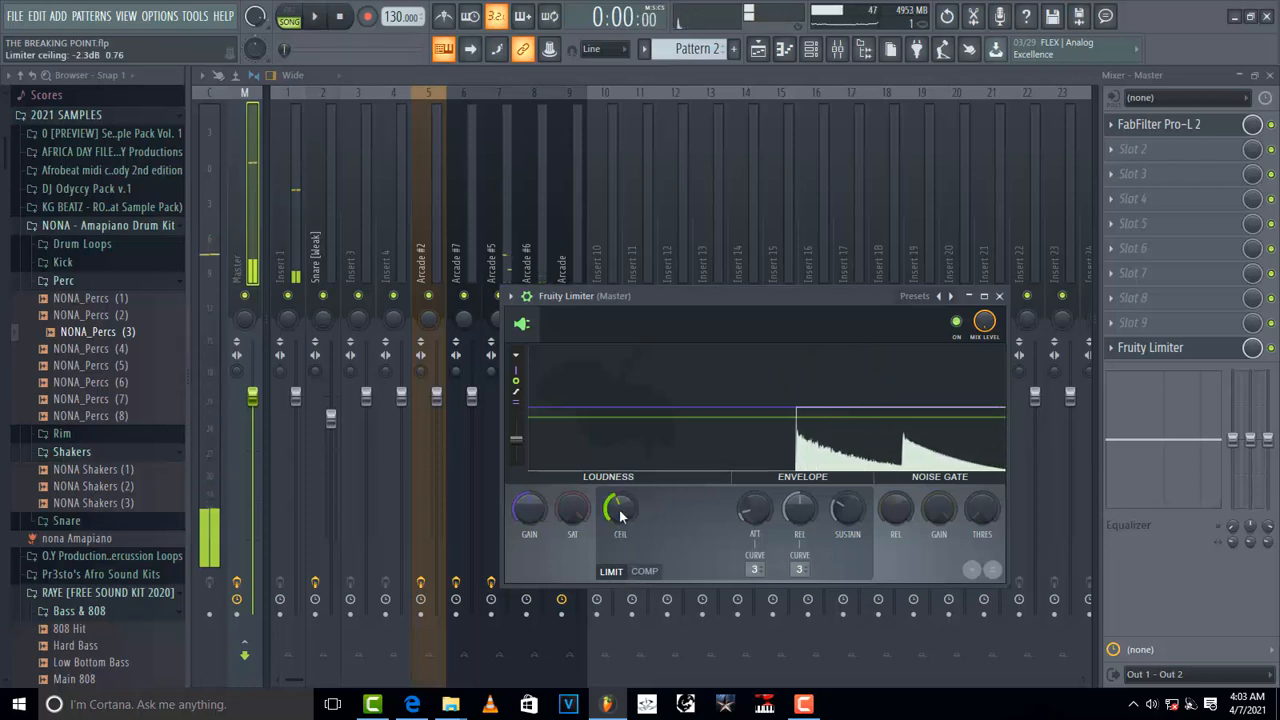
pyautogui.moveTo(623, 518); pyautogui.dragTo(623, 514)
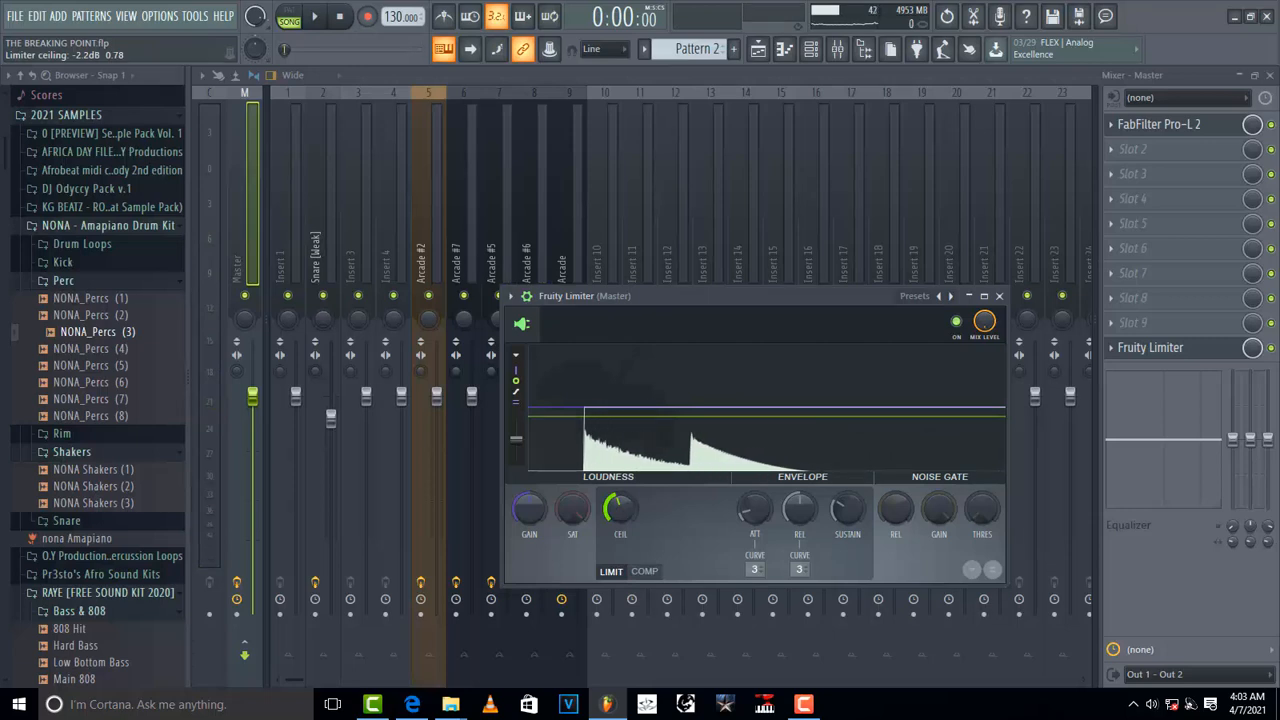
pyautogui.press('space')
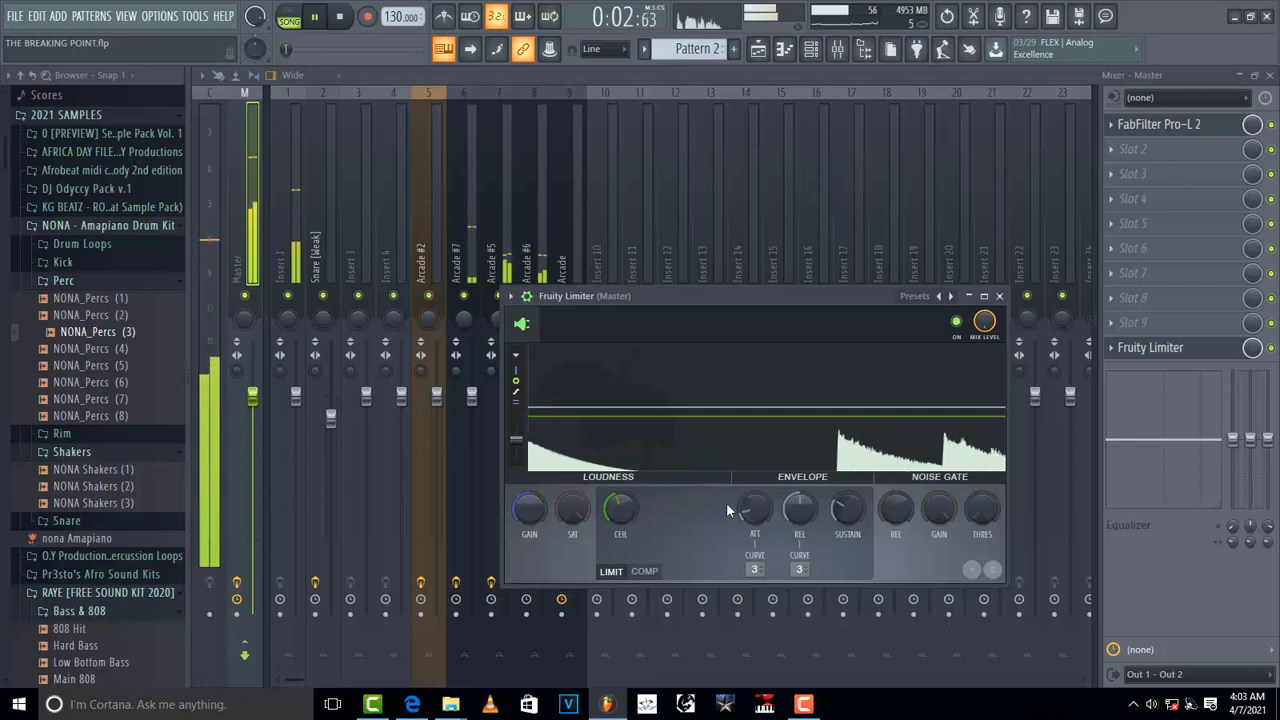
pyautogui.press('space')
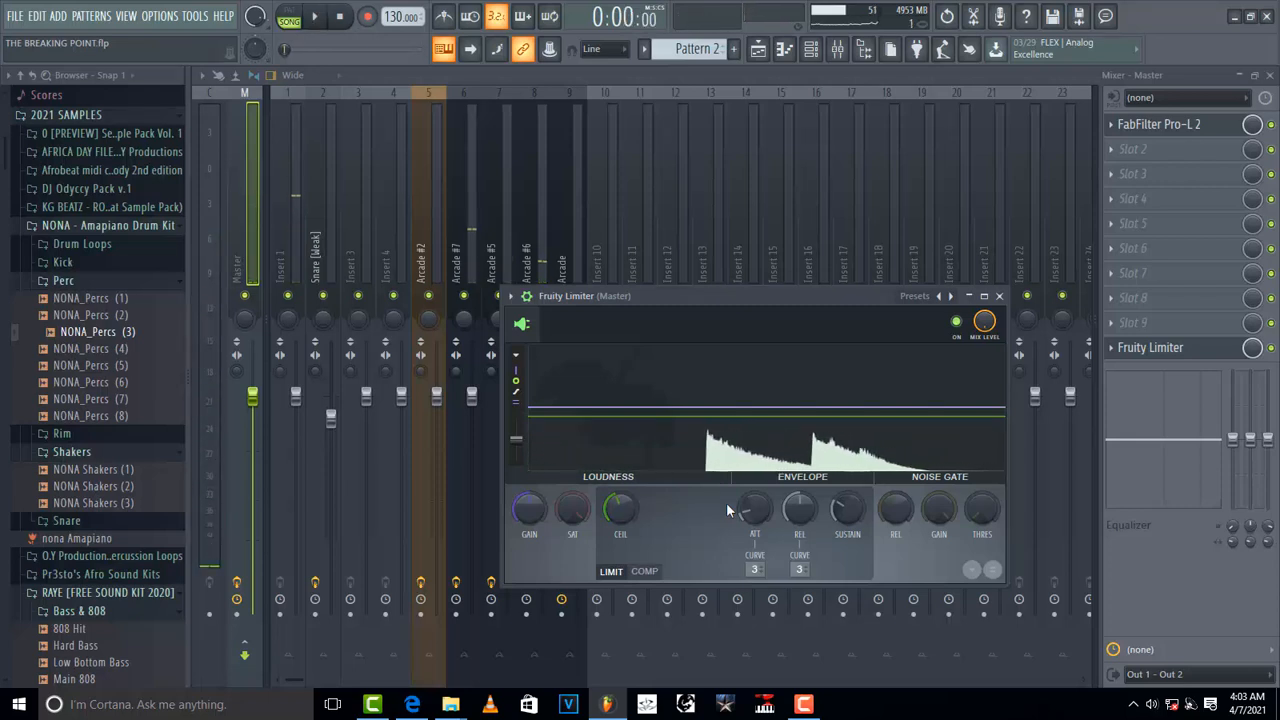
# Step: Alternate between the Master's FabFilter Pro-L 2 and Fruity Limiter windows while playing the song to compare limiting
pyautogui.click(1224, 128)
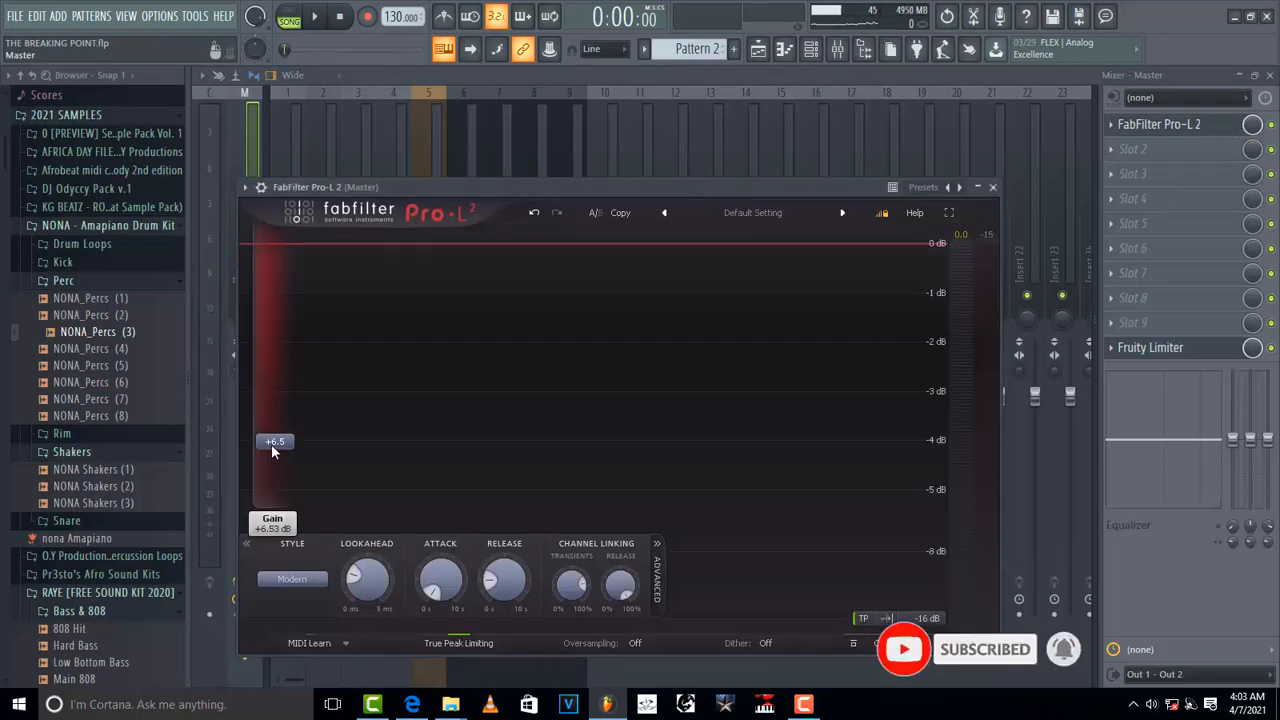
pyautogui.moveTo(271, 446)
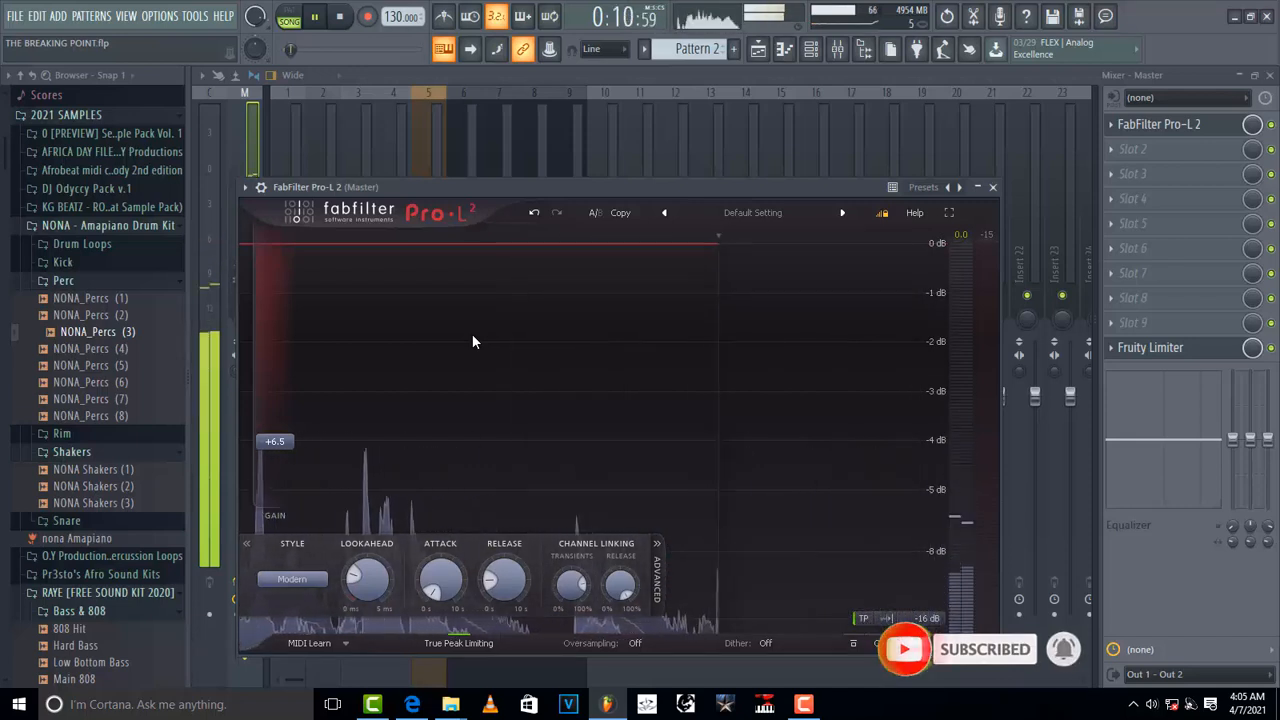
pyautogui.click(1179, 351)
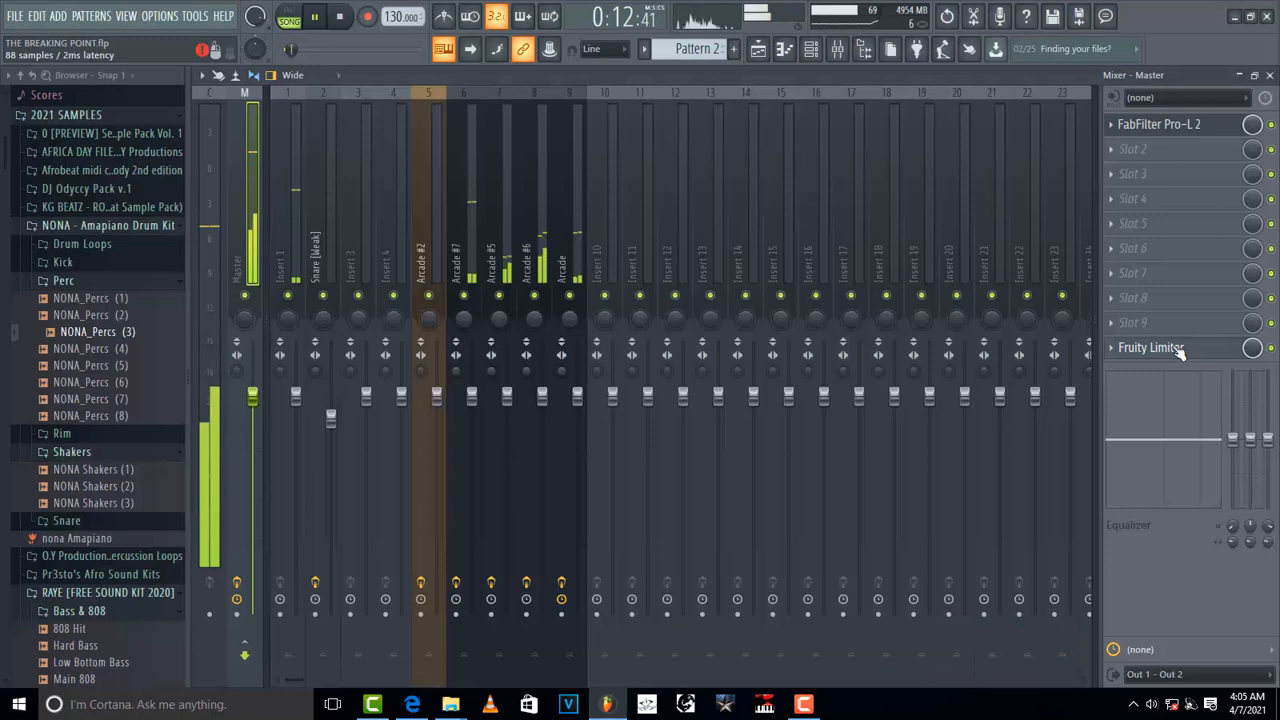
pyautogui.click(1179, 349)
pyautogui.click(1179, 349)
pyautogui.click(1179, 349)
pyautogui.click(1179, 349)
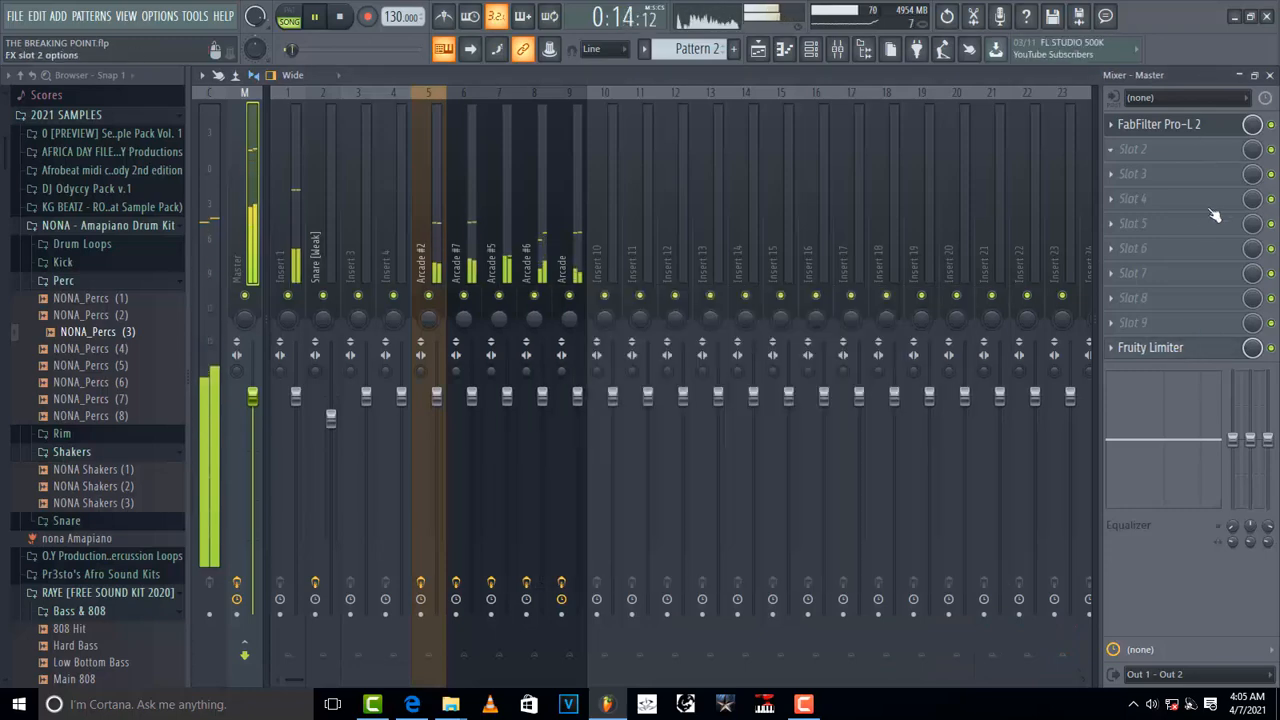
pyautogui.click(1160, 347)
pyautogui.click(1163, 125)
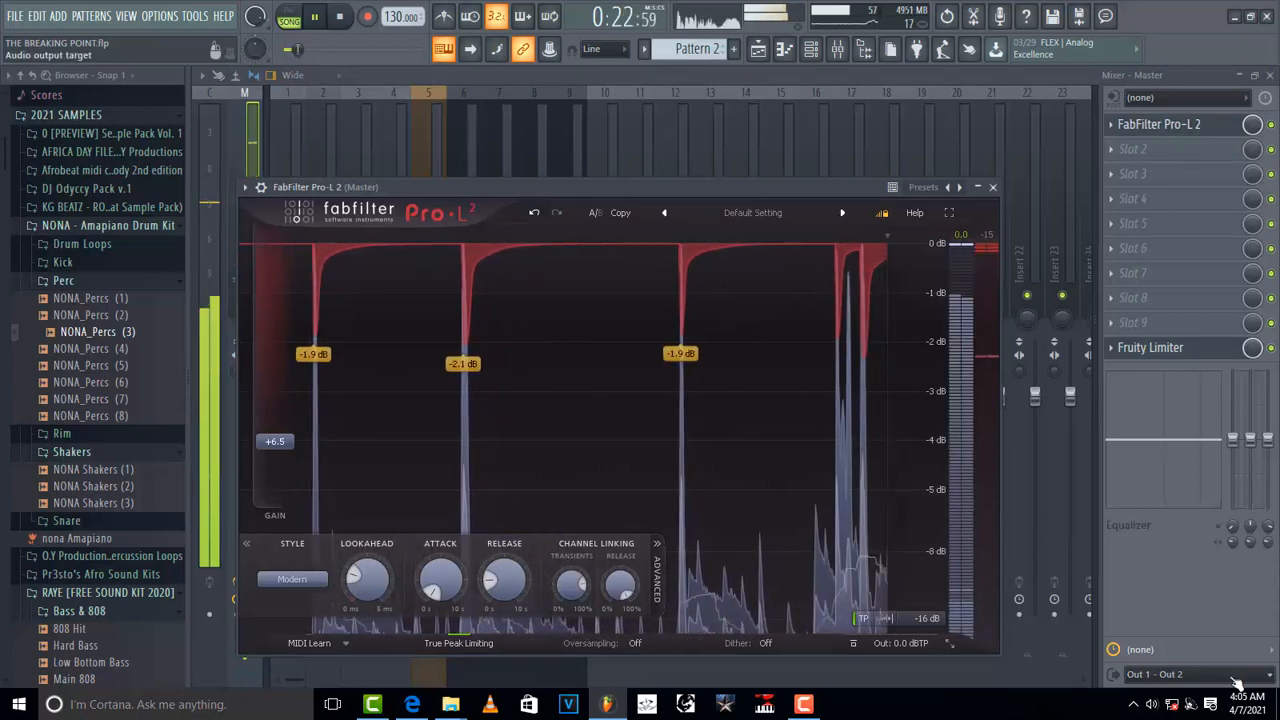
pyautogui.click(1155, 348)
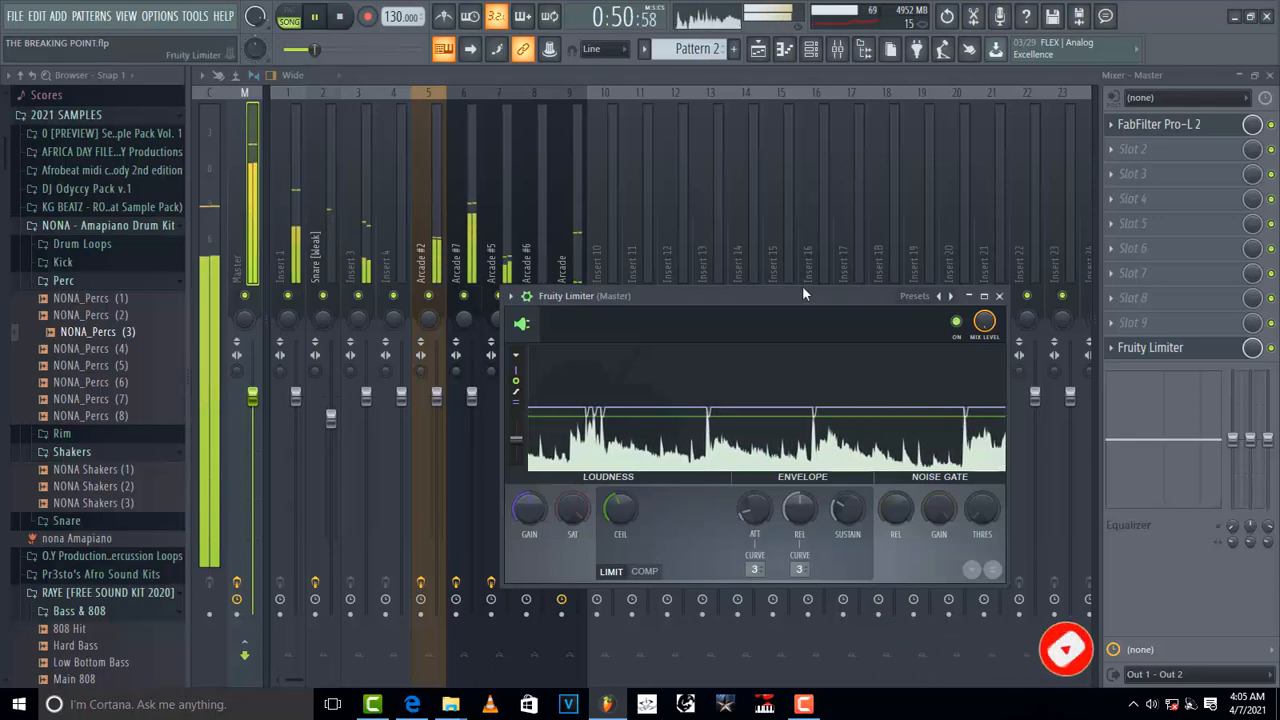
pyautogui.press('space')
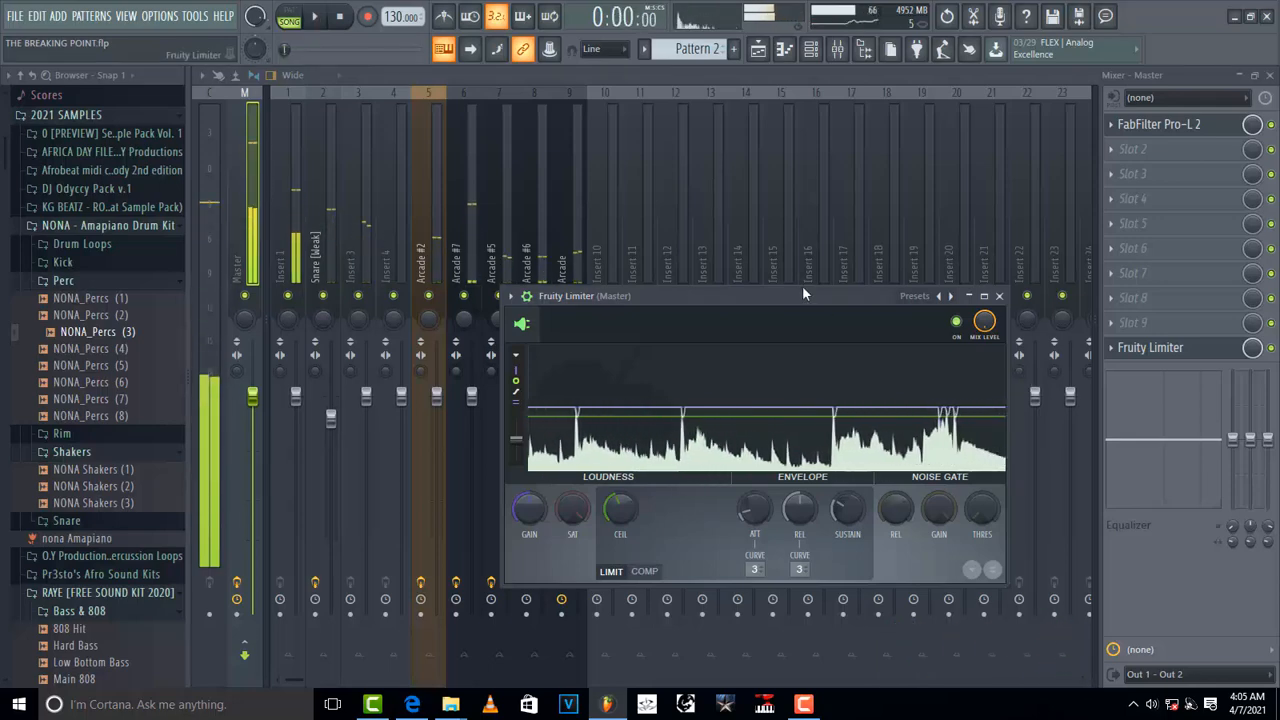